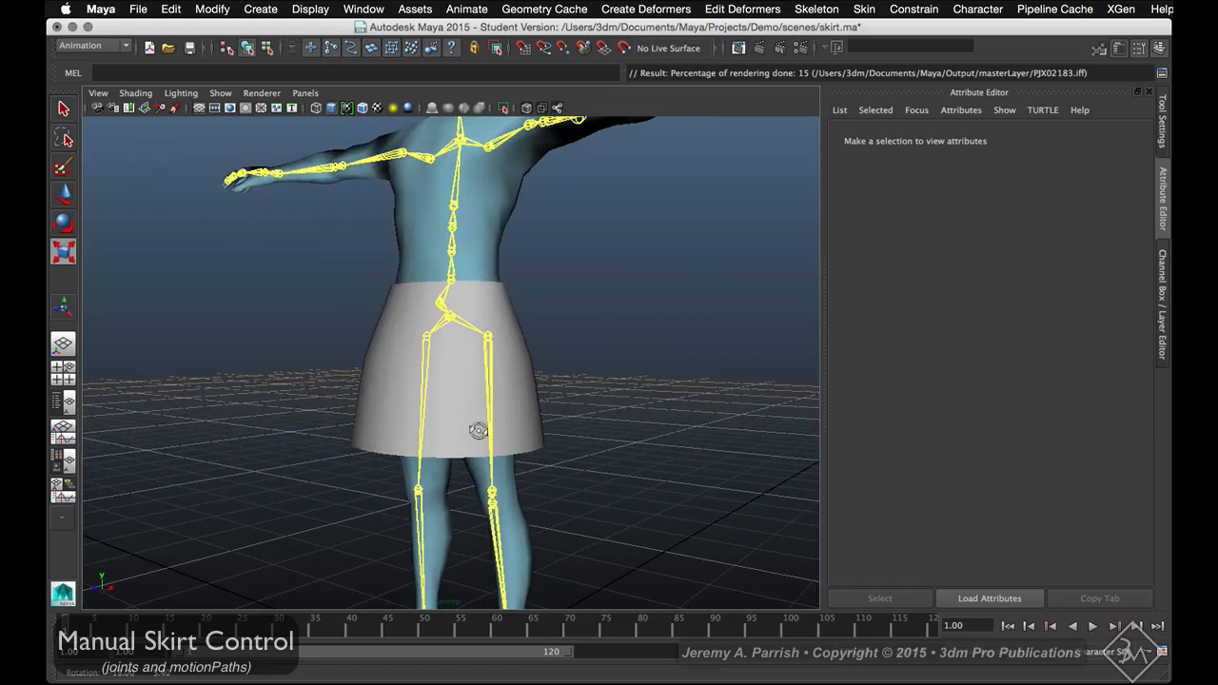
Select the skirt together with the center hip, left hip, right hip and root joints
click(476, 439)
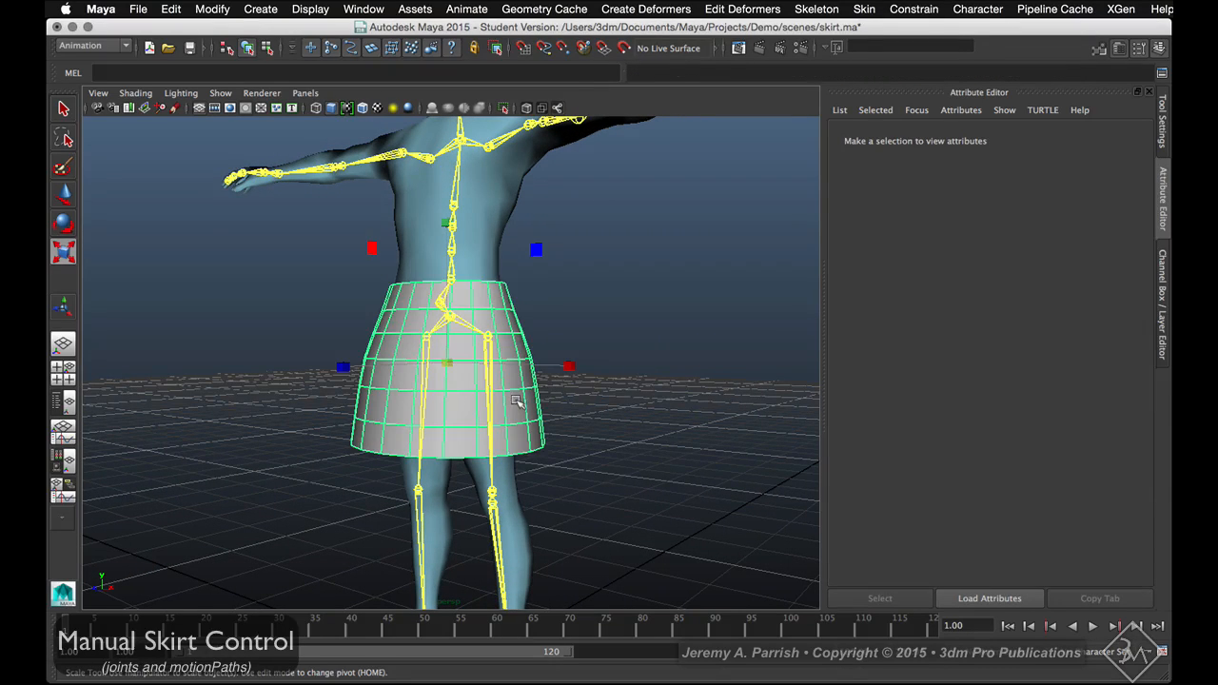
key(q)
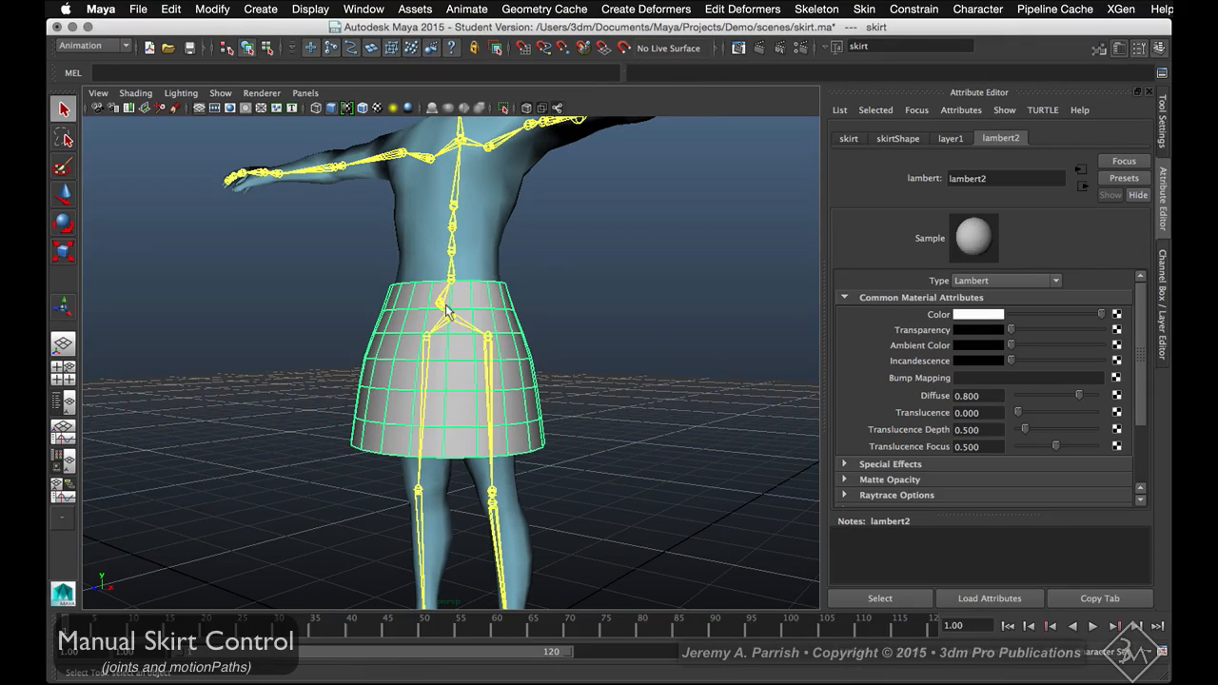
click(427, 353)
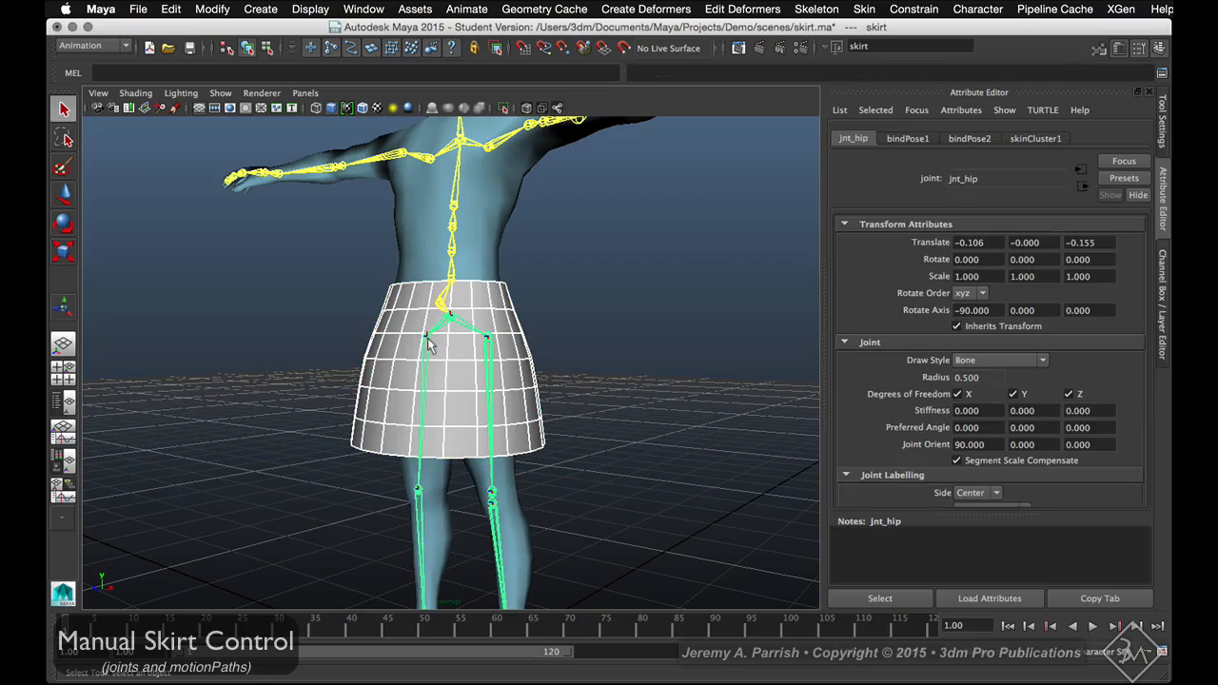
key(Down)
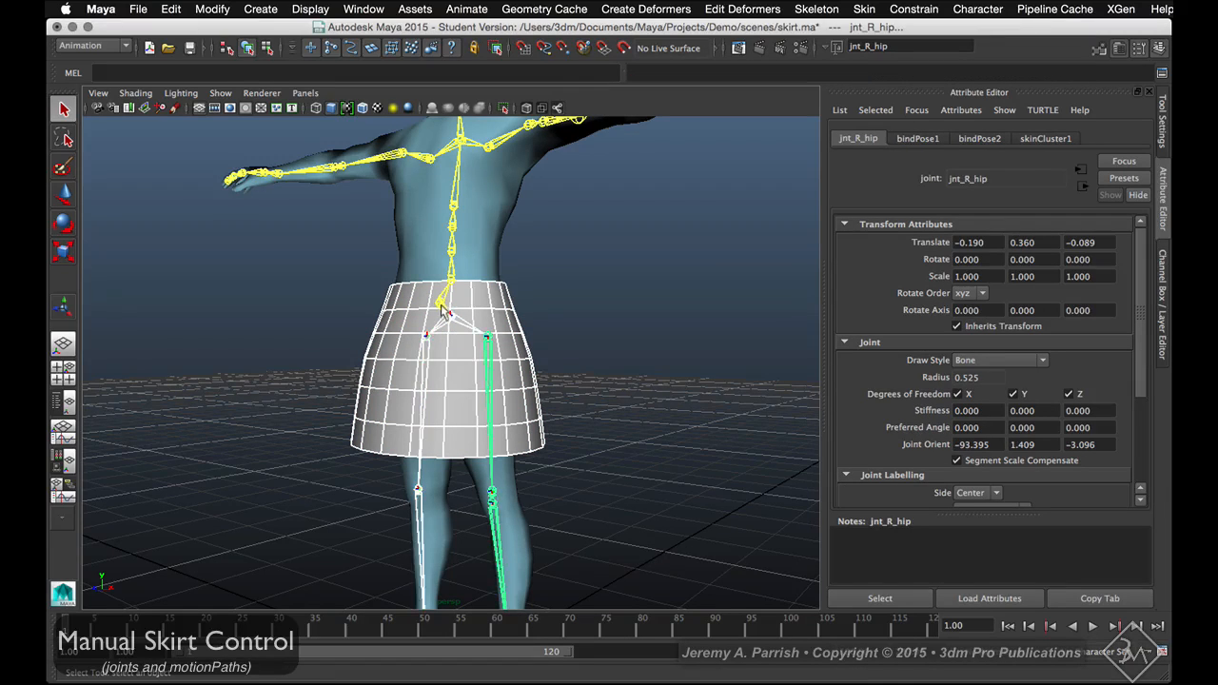
click(441, 303)
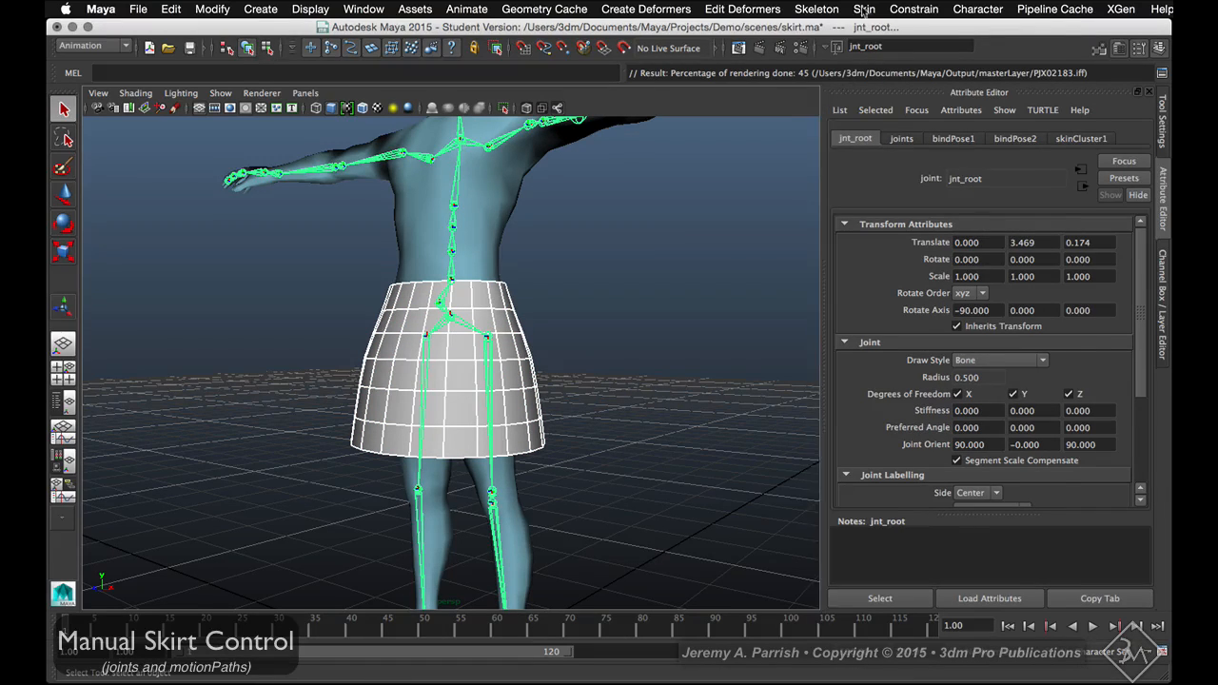
Smooth-bind the skirt to the selected joints only, using the Geodesic Voxel bind method
click(865, 9)
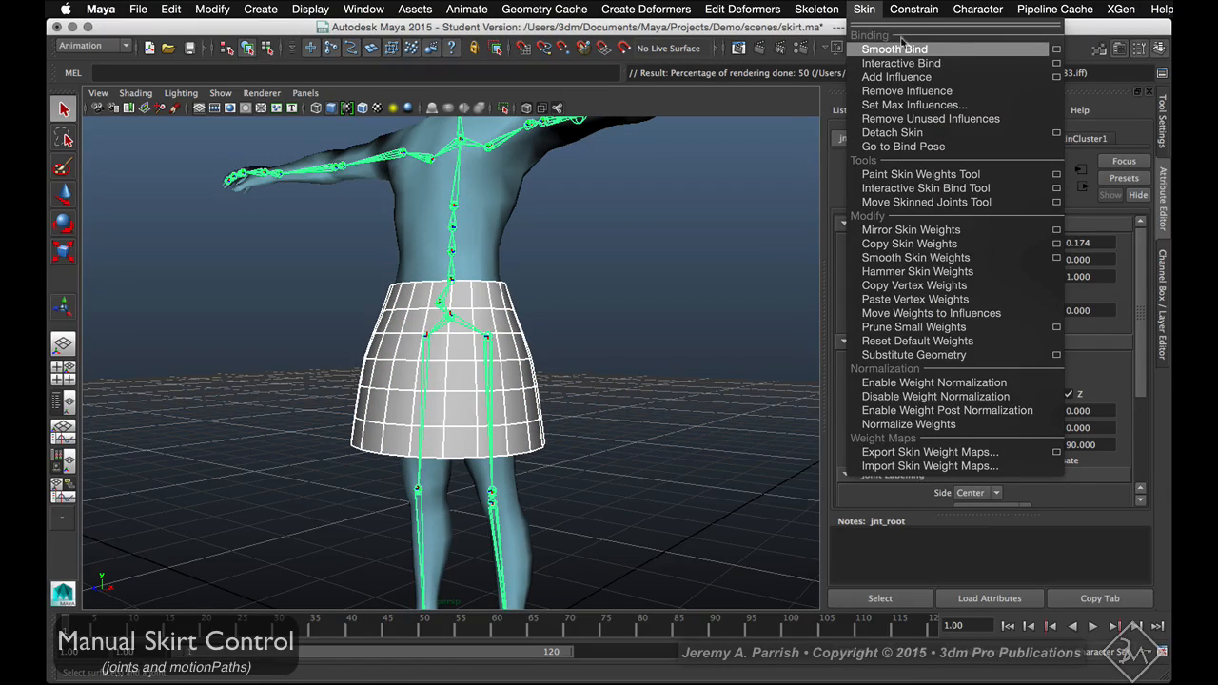
click(1057, 50)
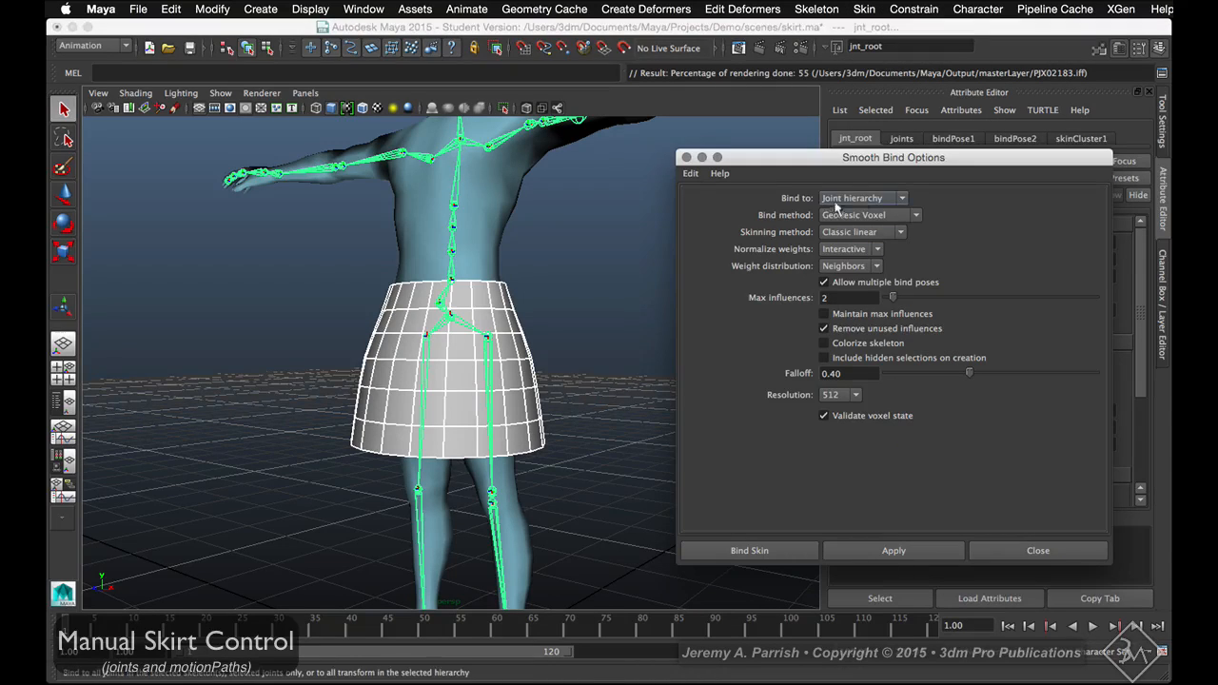
click(840, 214)
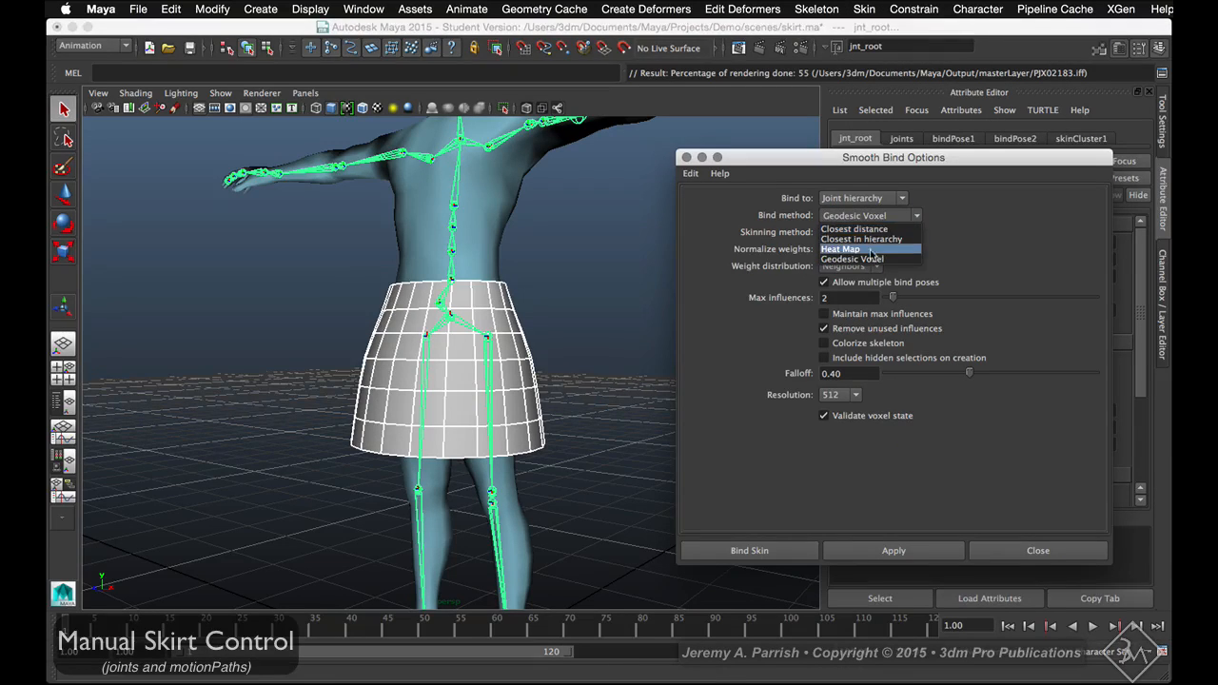
click(870, 259)
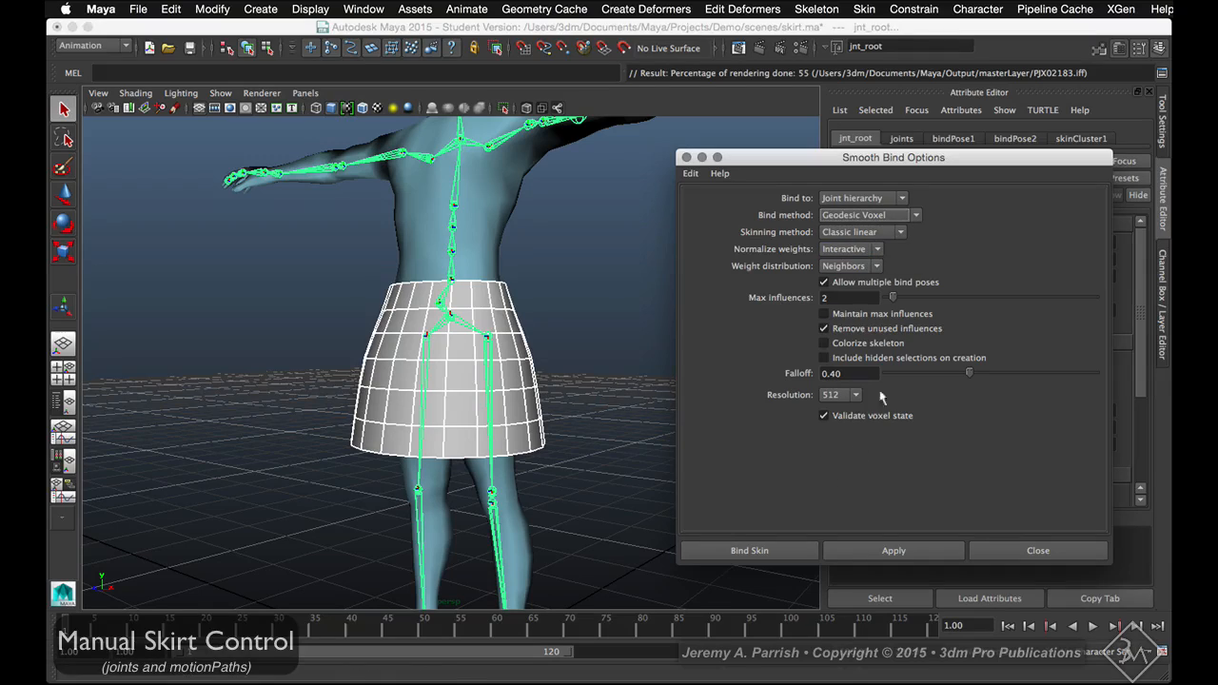
click(845, 198)
click(861, 215)
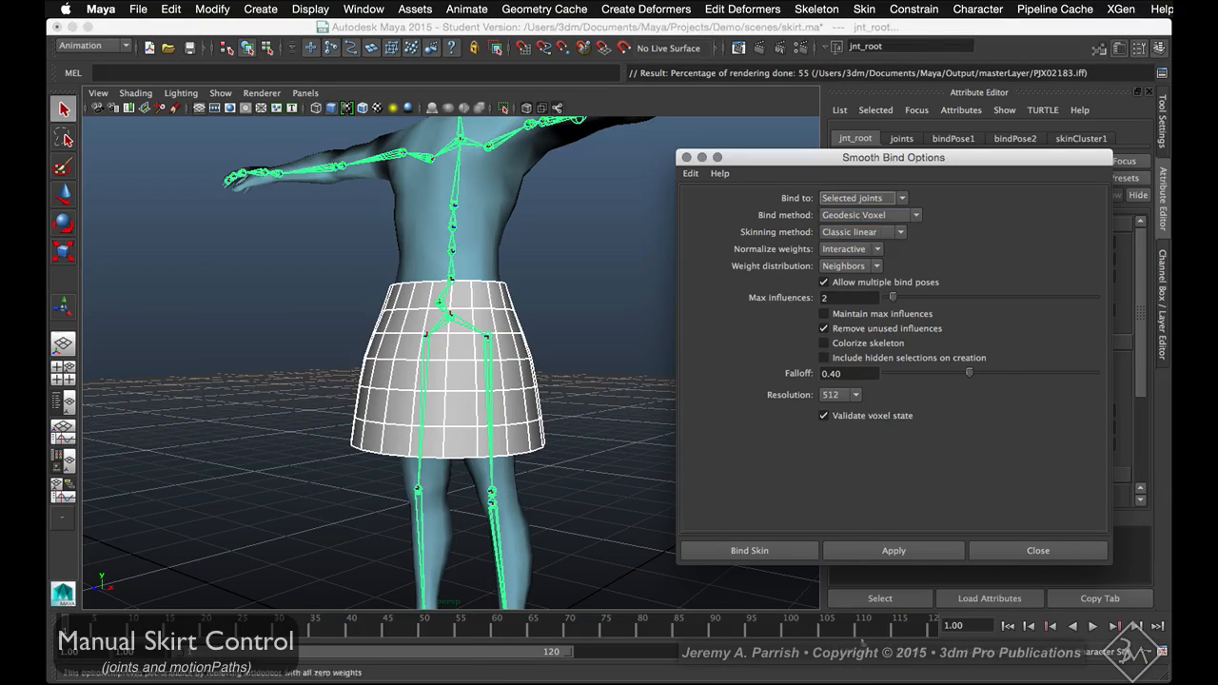
click(750, 551)
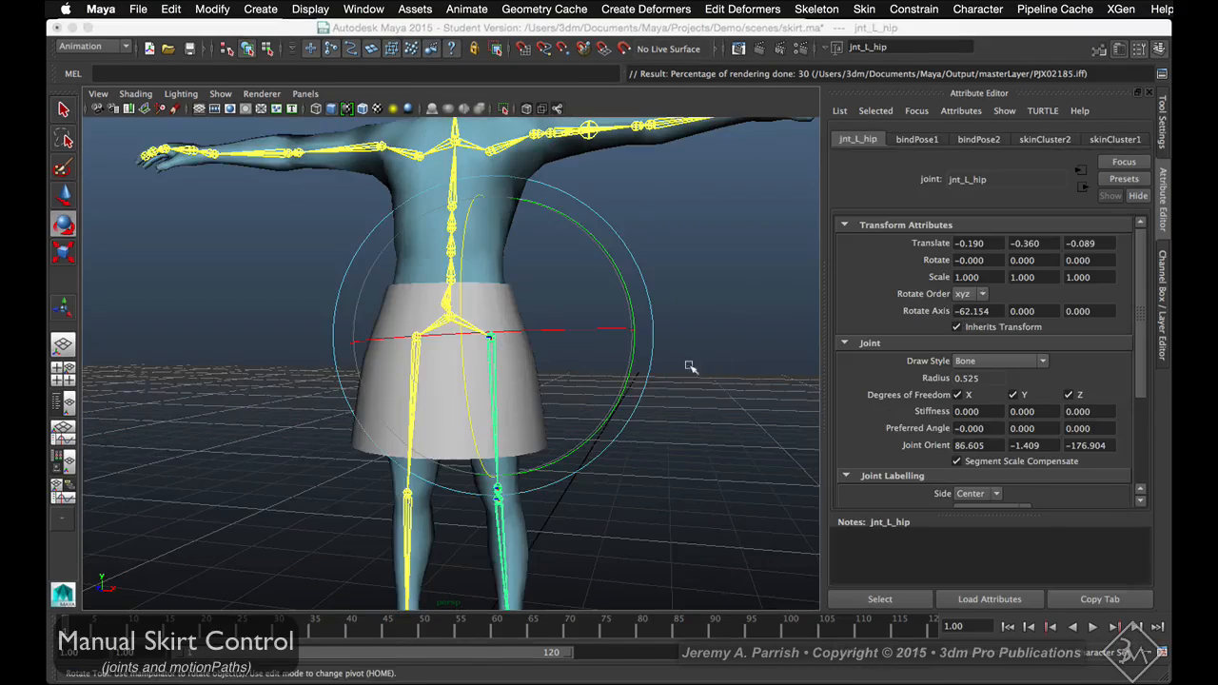
Rotate the left hip joint forward about 31.7 degrees on Z to test the skirt's deformation
alt+drag(694, 368, 435, 346)
scroll(449, 340, up, 5)
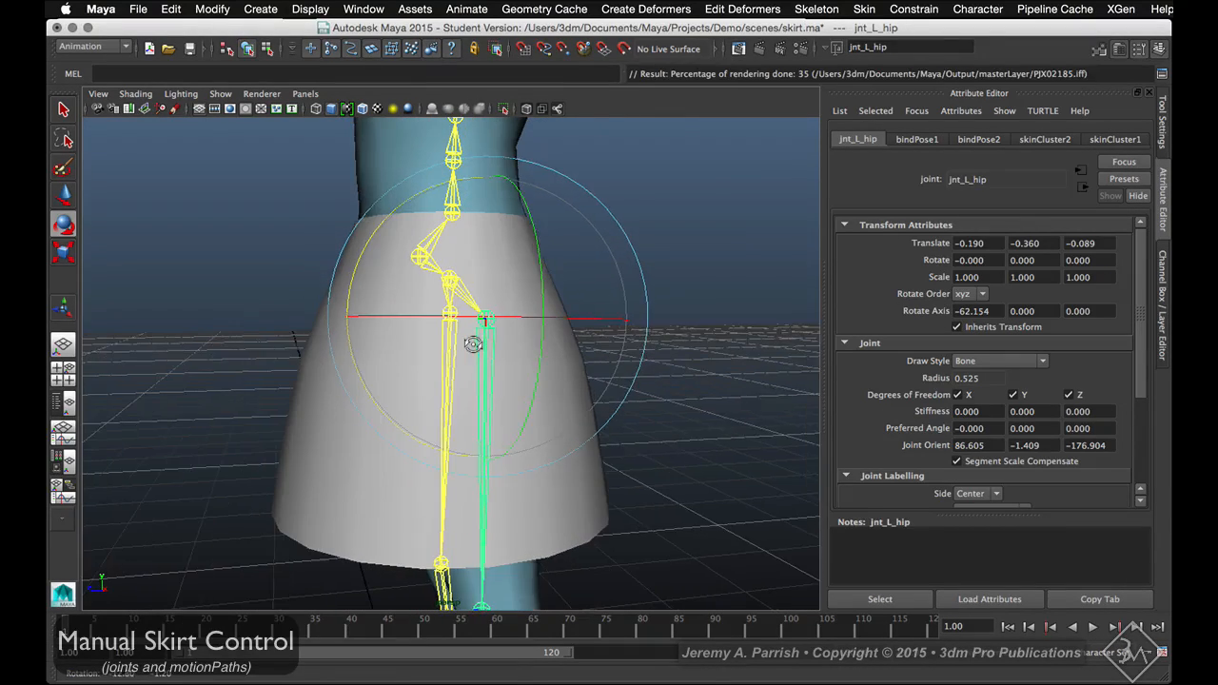
key(w)
alt+drag(465, 429, 497, 420)
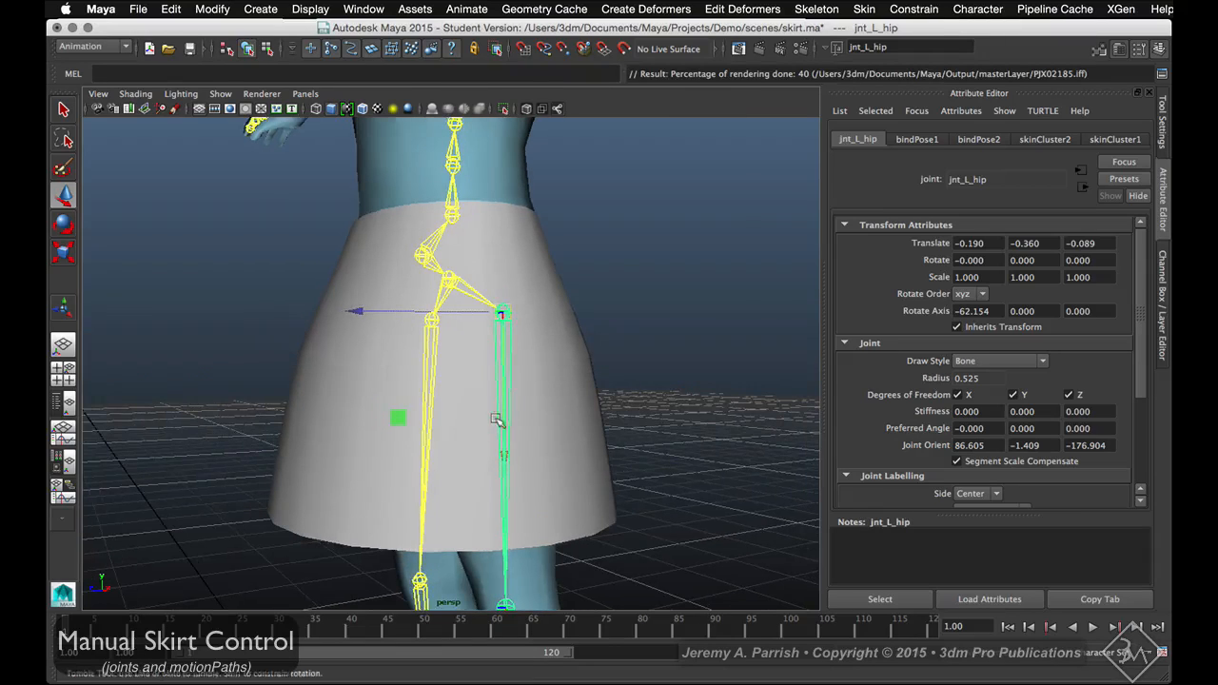
key(e)
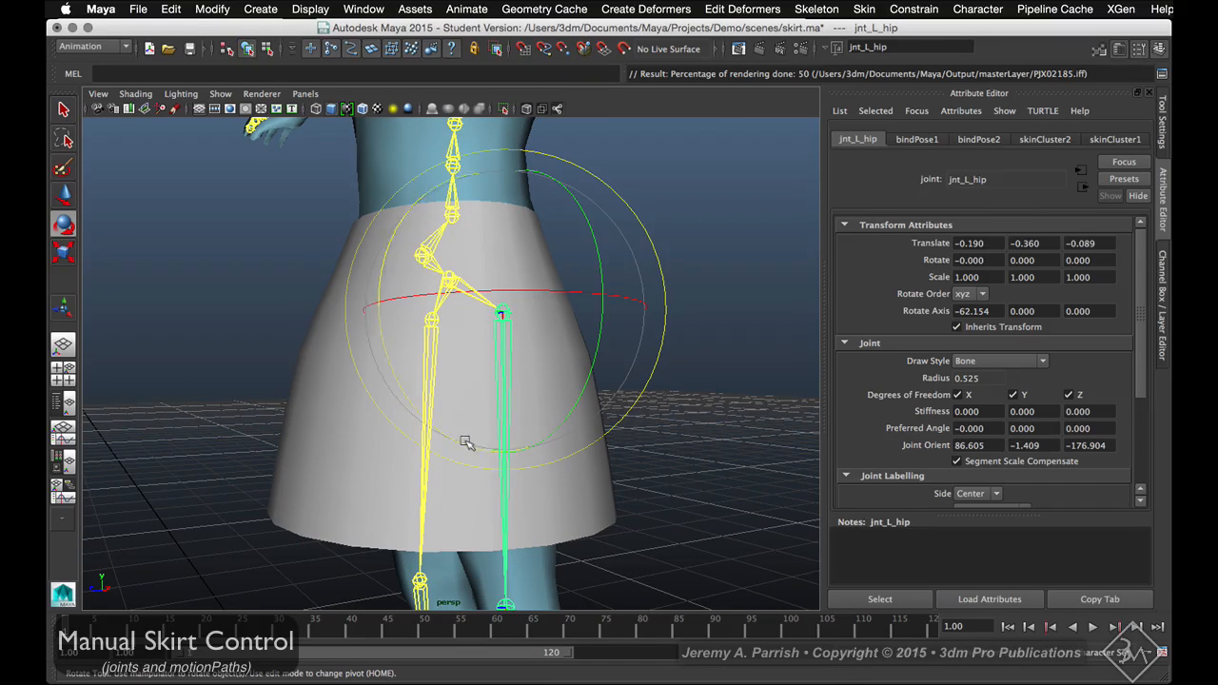
drag(455, 437, 439, 457)
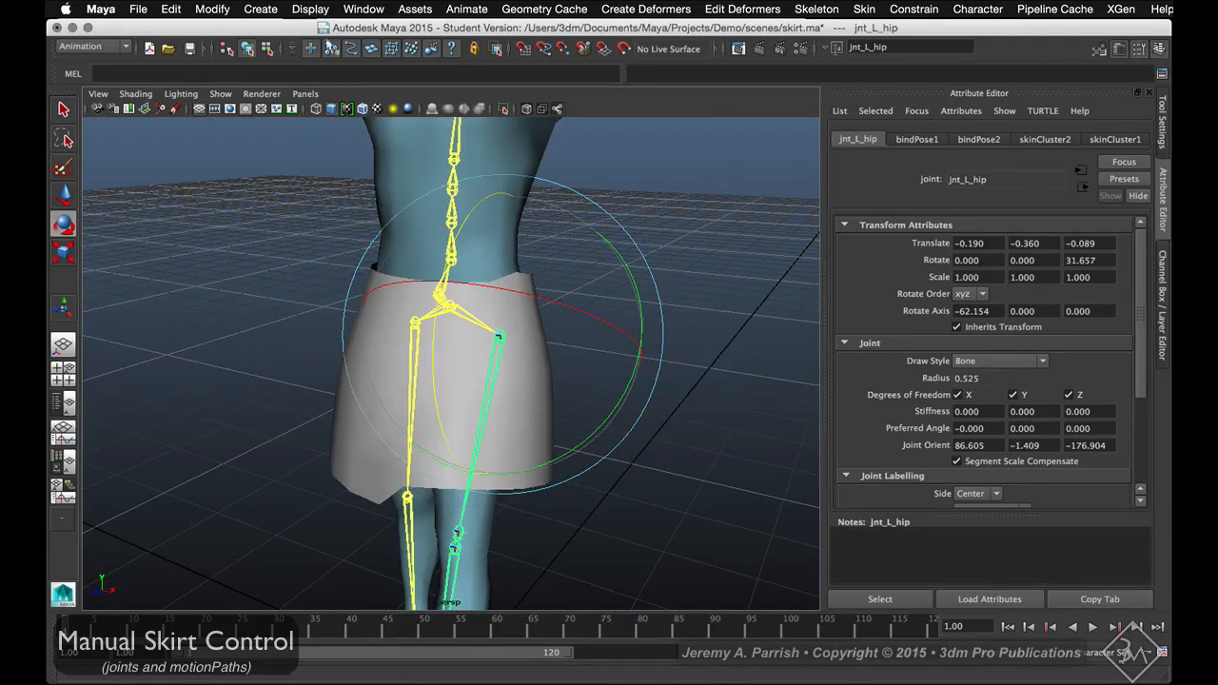
Display the wireframe over the shaded geometry and examine how the skirt deforms around the raised leg
click(364, 110)
mouse_move(400, 249)
alt+mouse_down()
mouse_move(253, 245)
mouse_move(479, 267)
alt+mouse_up()
key(w)
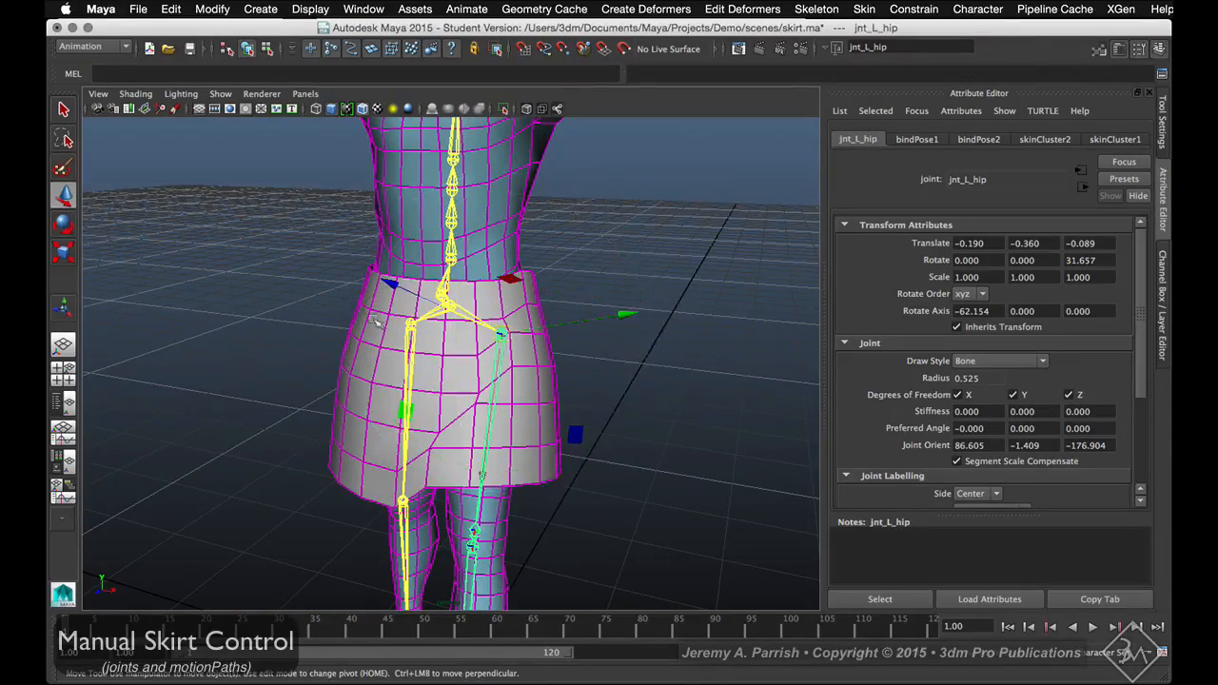
alt+drag(539, 326, 401, 329)
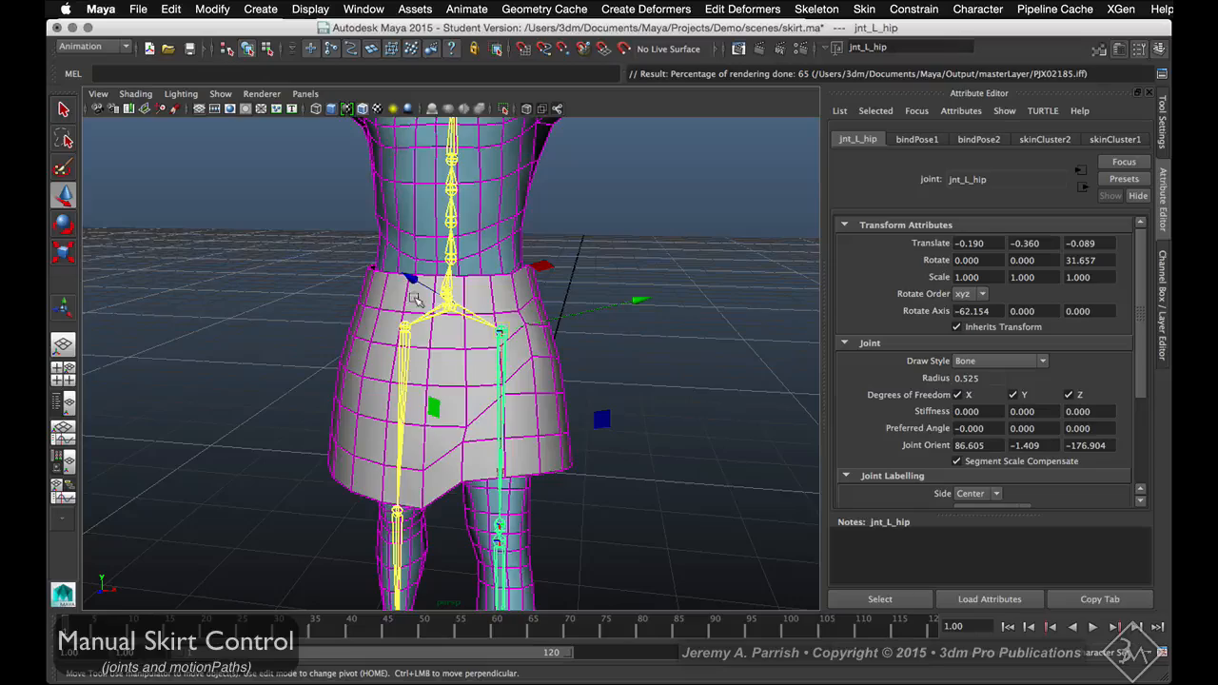
mouse_move(477, 370)
alt+mouse_down()
mouse_move(543, 408)
mouse_move(490, 399)
mouse_move(502, 399)
mouse_move(485, 385)
alt+mouse_up()
Inspect the hip joint's influence on the skirt with the Paint Skin Weights tool
mouse_move(464, 364)
right_down()
mouse_move(359, 373)
mouse_move(342, 345)
right_up()
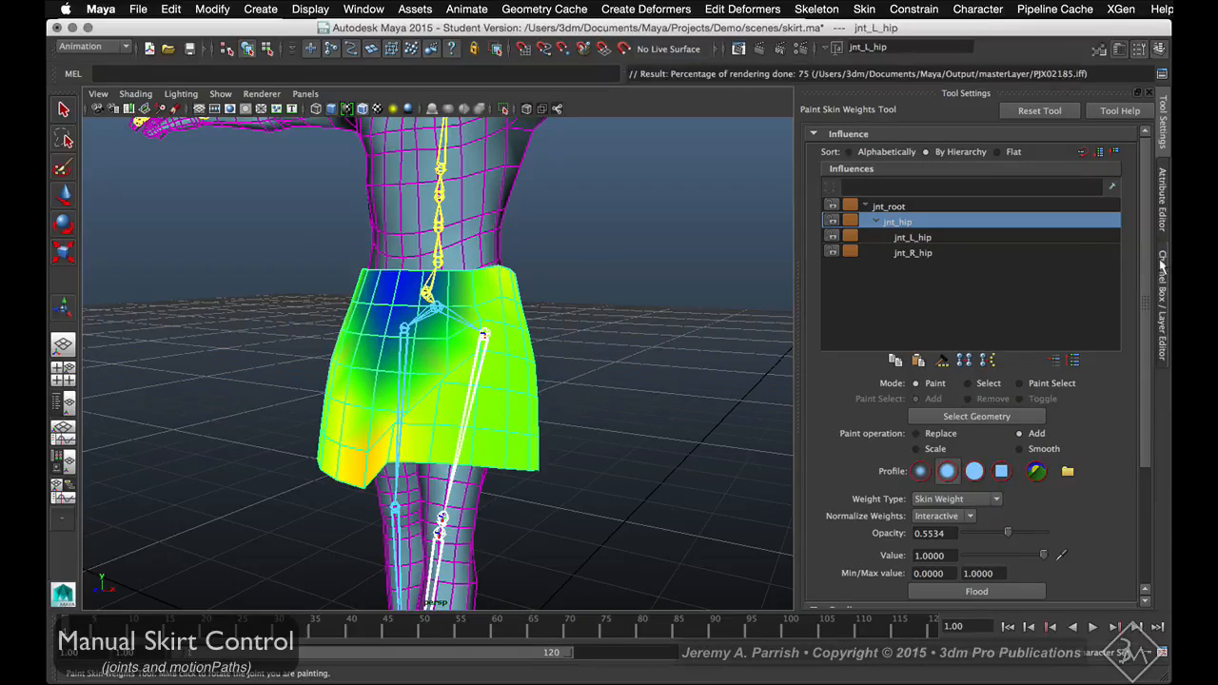
mouse_move(533, 351)
alt+mouse_down()
mouse_move(296, 348)
mouse_move(533, 352)
alt+mouse_up()
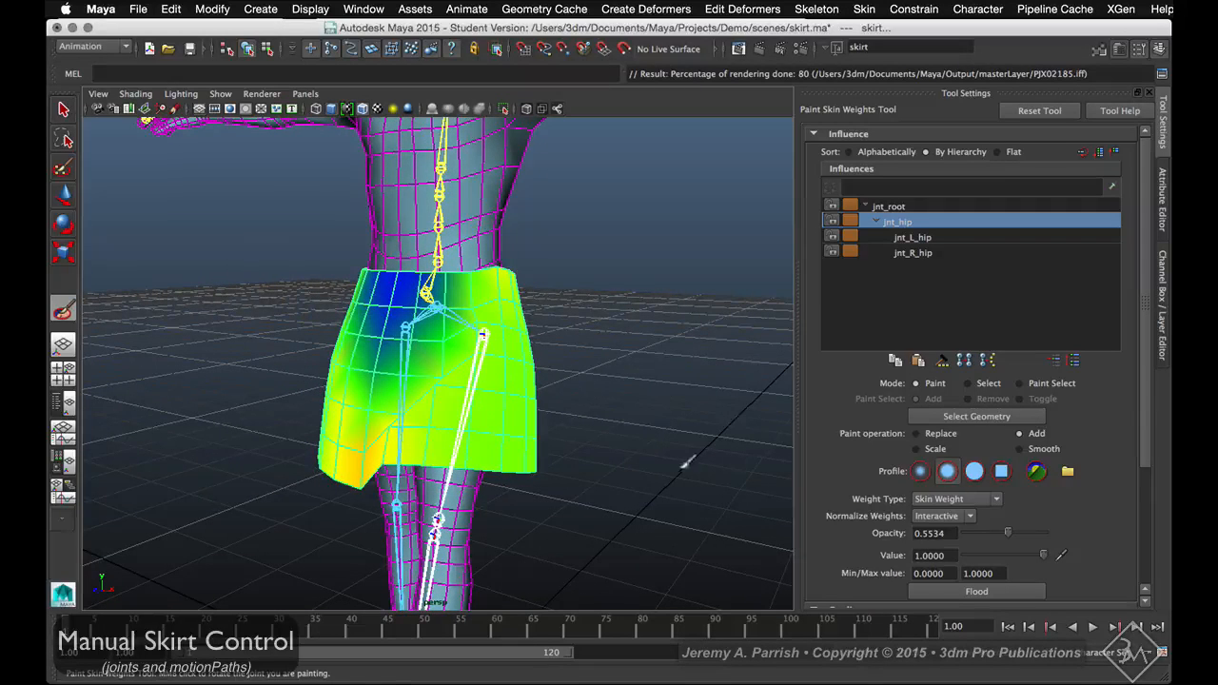
key(e)
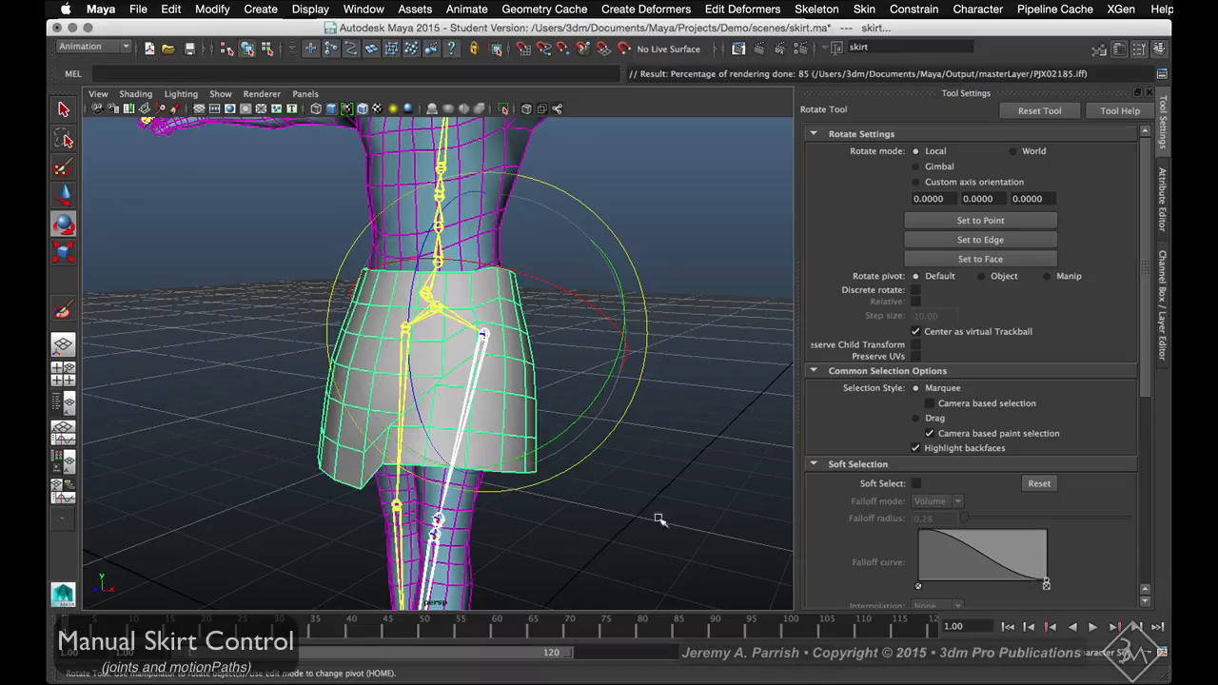
Reset the left hip joint's Z rotation to 0
click(659, 520)
click(477, 356)
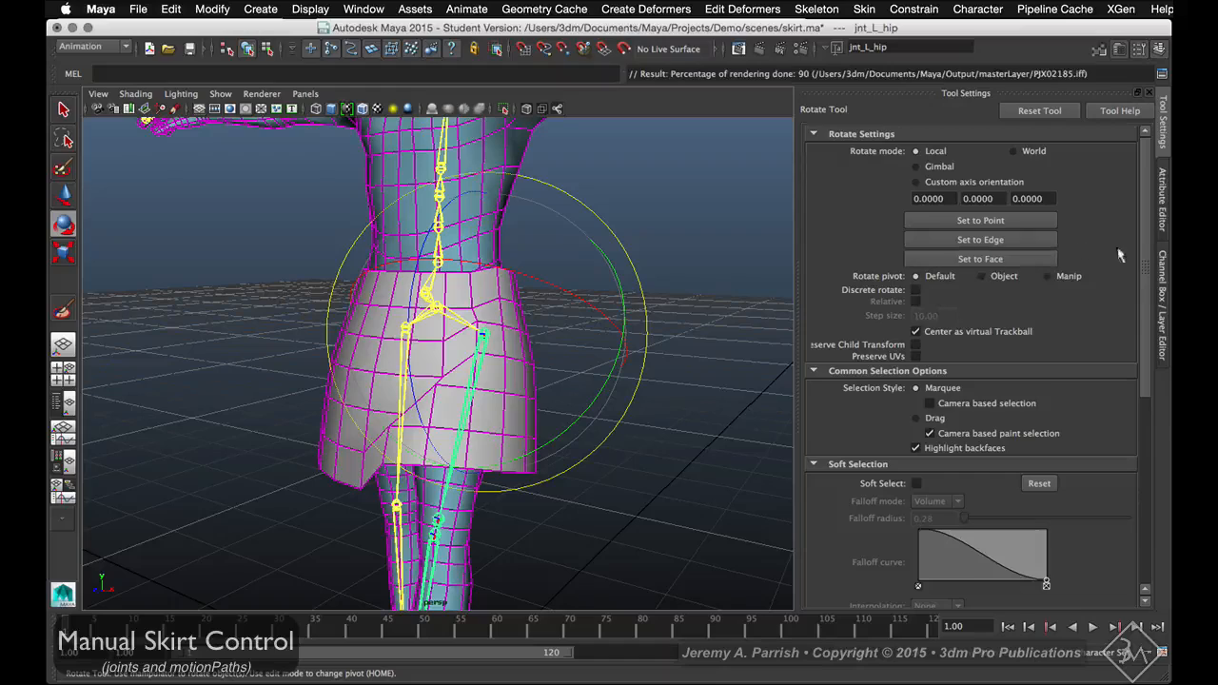
click(1163, 276)
click(1131, 217)
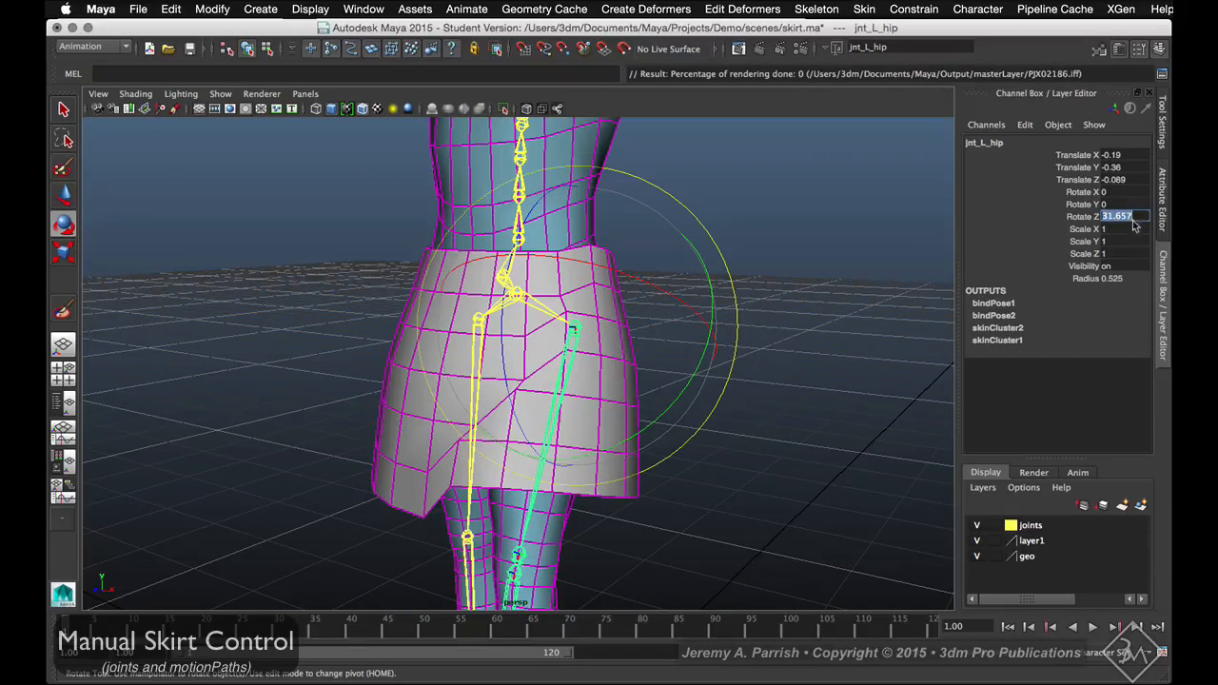
text(0)
key(Return)
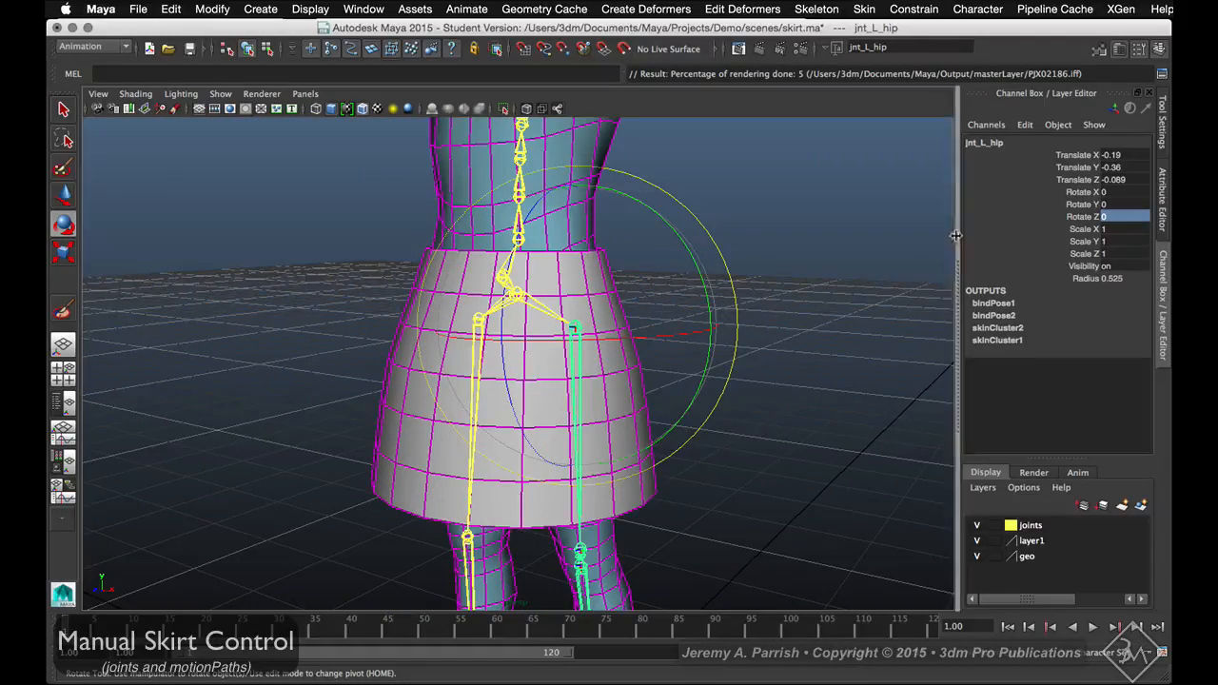
alt+drag(680, 378, 406, 326)
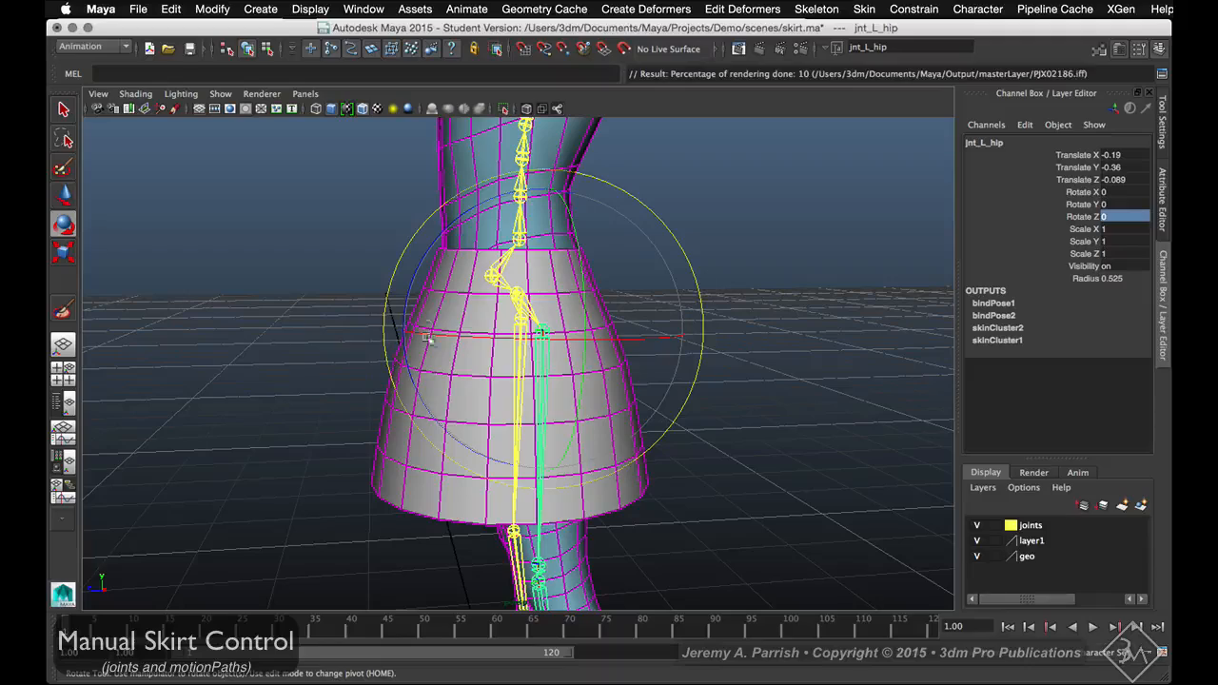
alt+drag(547, 469, 734, 435)
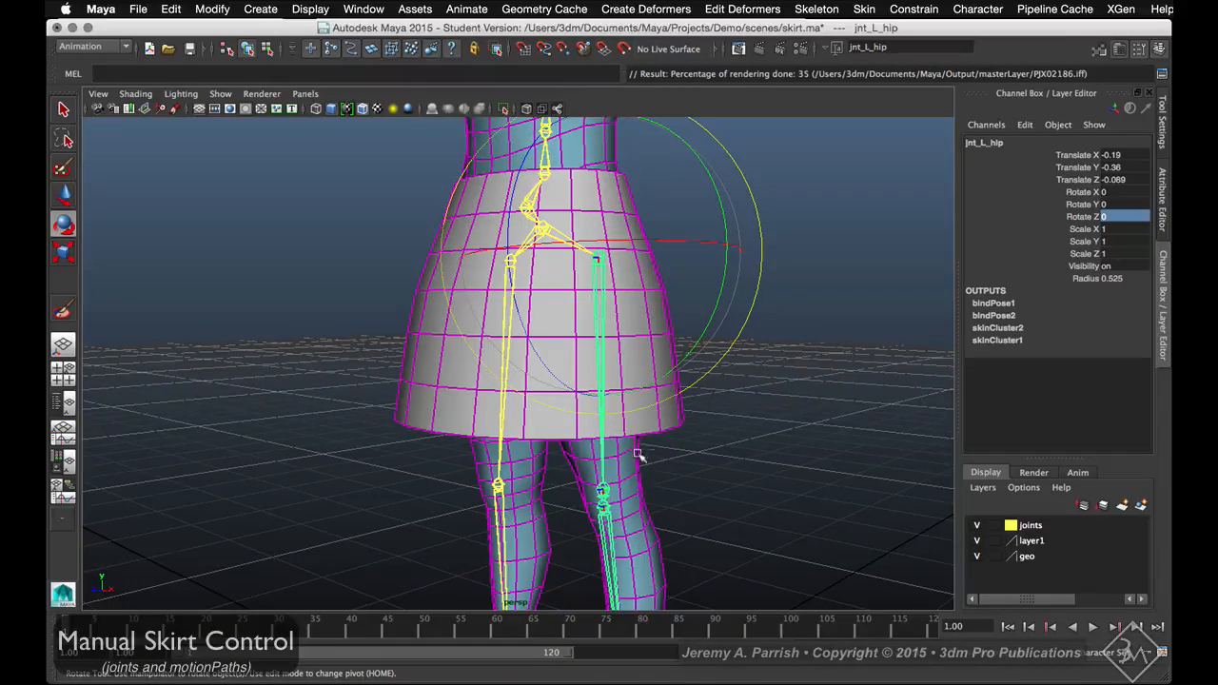
alt+drag(745, 345, 734, 353)
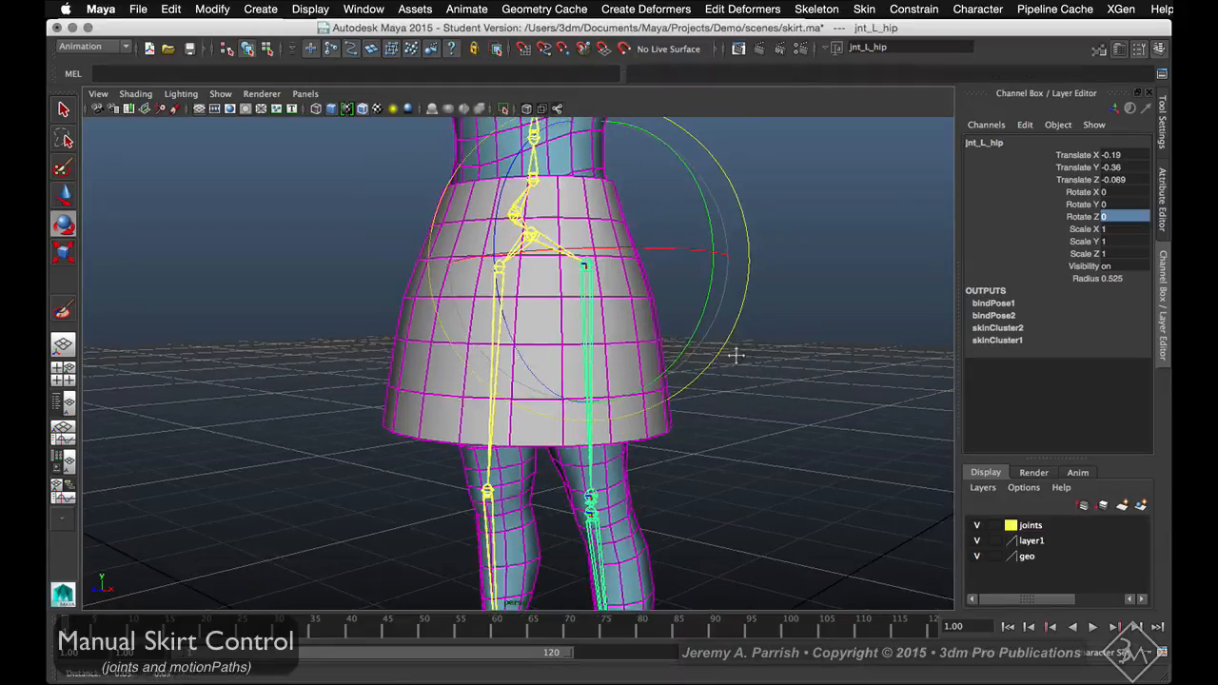
alt+drag(740, 416, 492, 445)
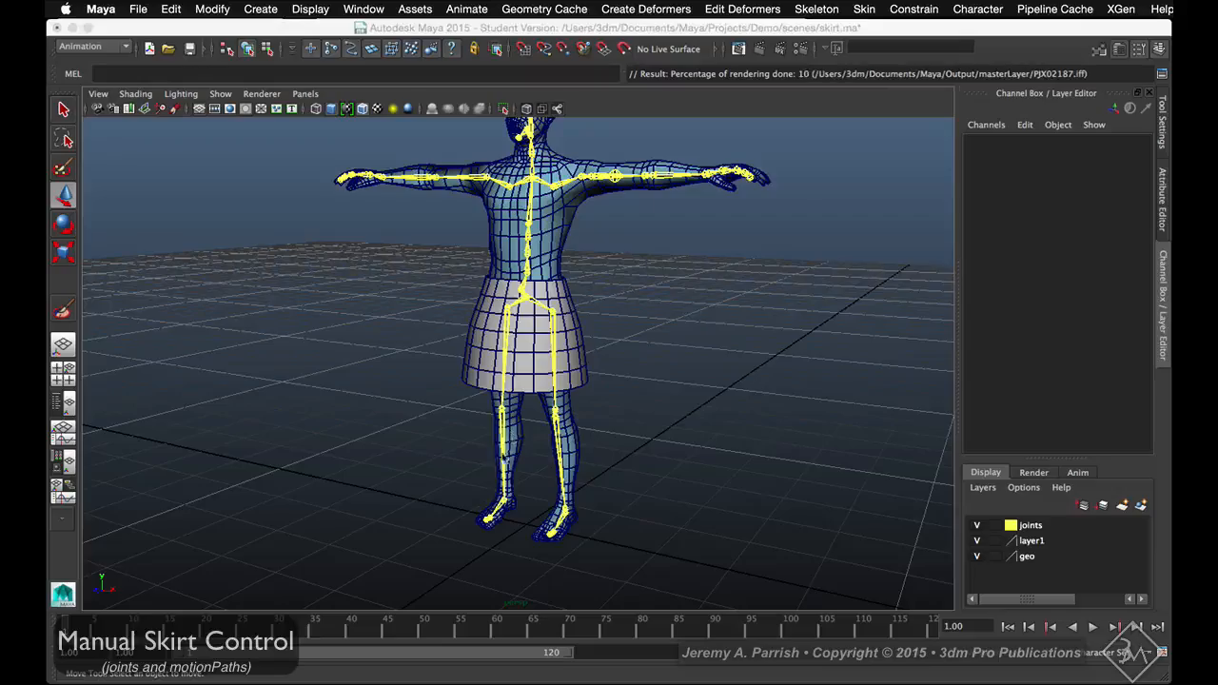
alt+drag(632, 508, 530, 451)
alt+right_drag(631, 501, 552, 486)
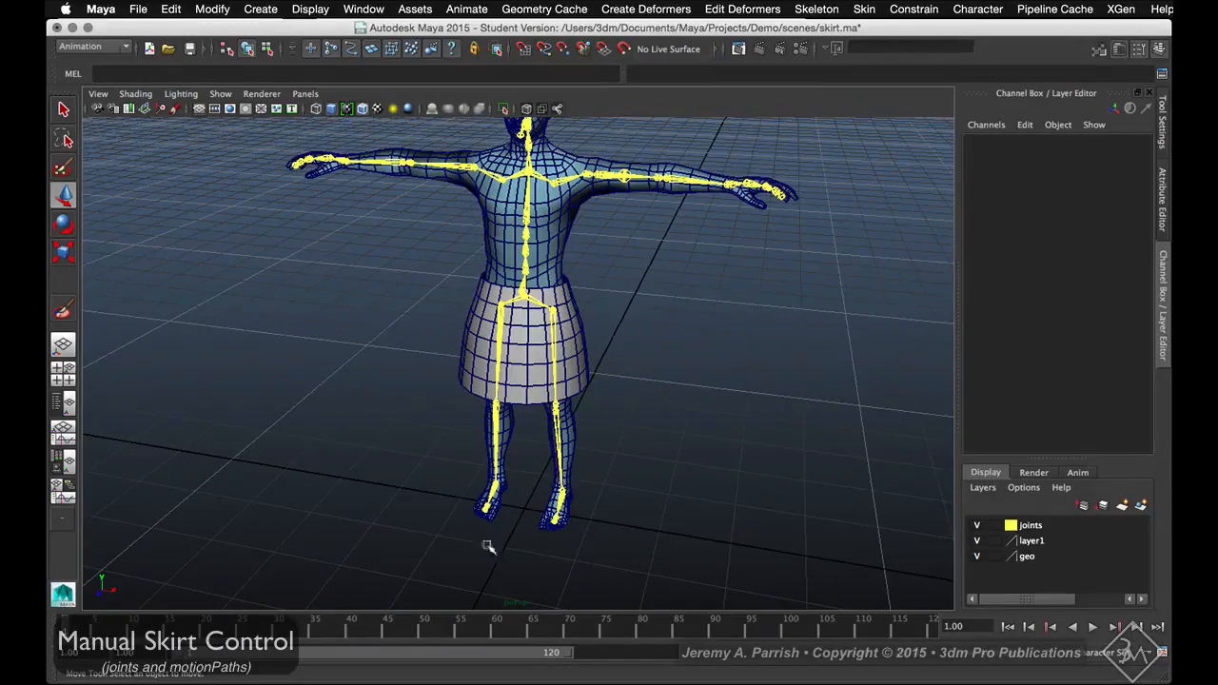
alt+drag(549, 383, 429, 429)
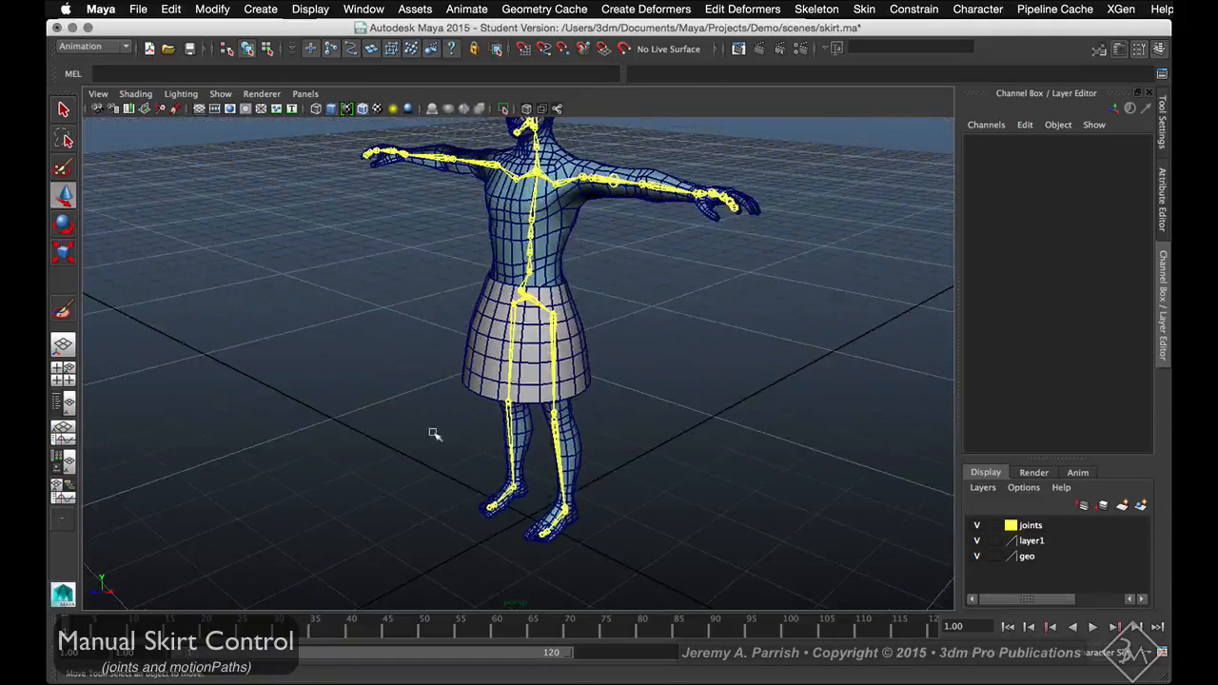
Create a NURBS circle at the origin around the character's feet
click(260, 9)
mouse_move(258, 36)
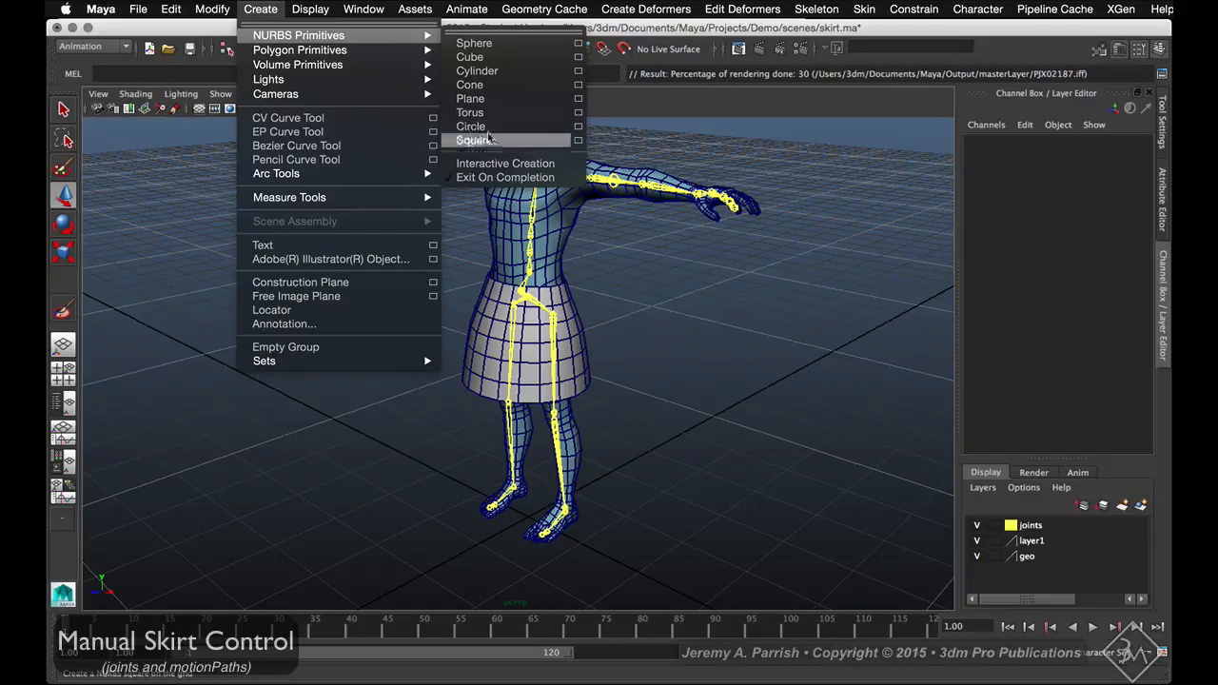
click(497, 139)
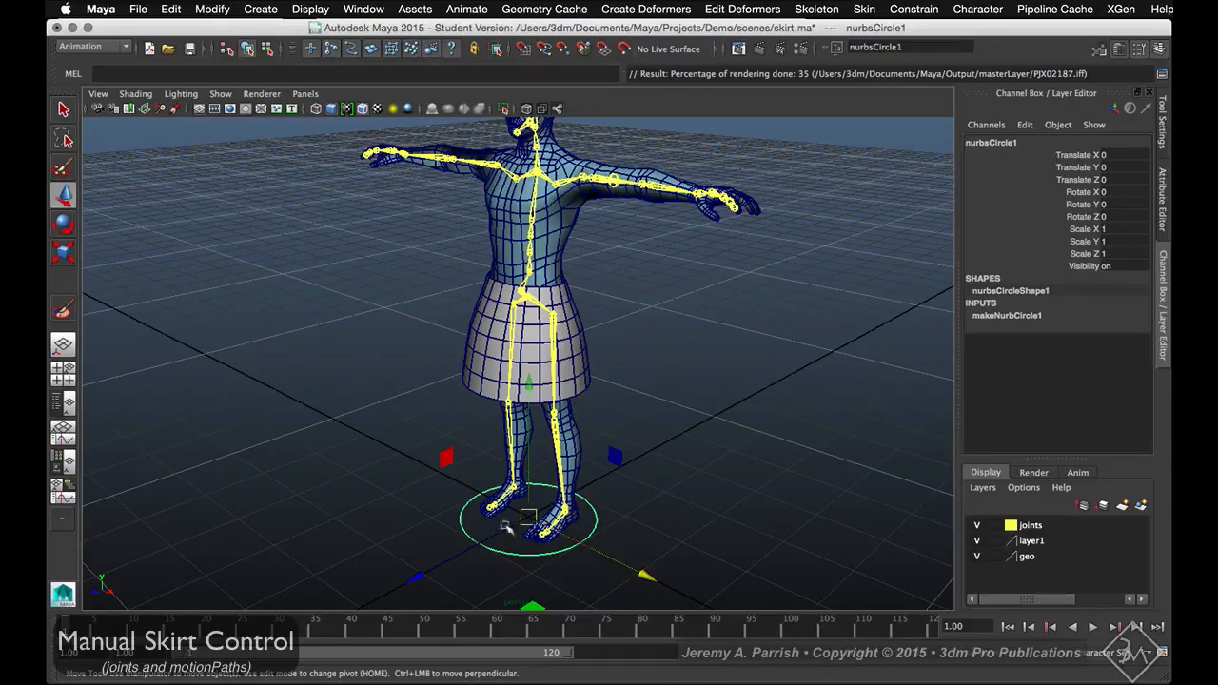
Raise the circle to just above the skirt's lower hem, at about 2.32 on Y
alt+right_drag(505, 527, 705, 609)
alt+drag(657, 572, 714, 595)
alt+right_drag(714, 595, 530, 430)
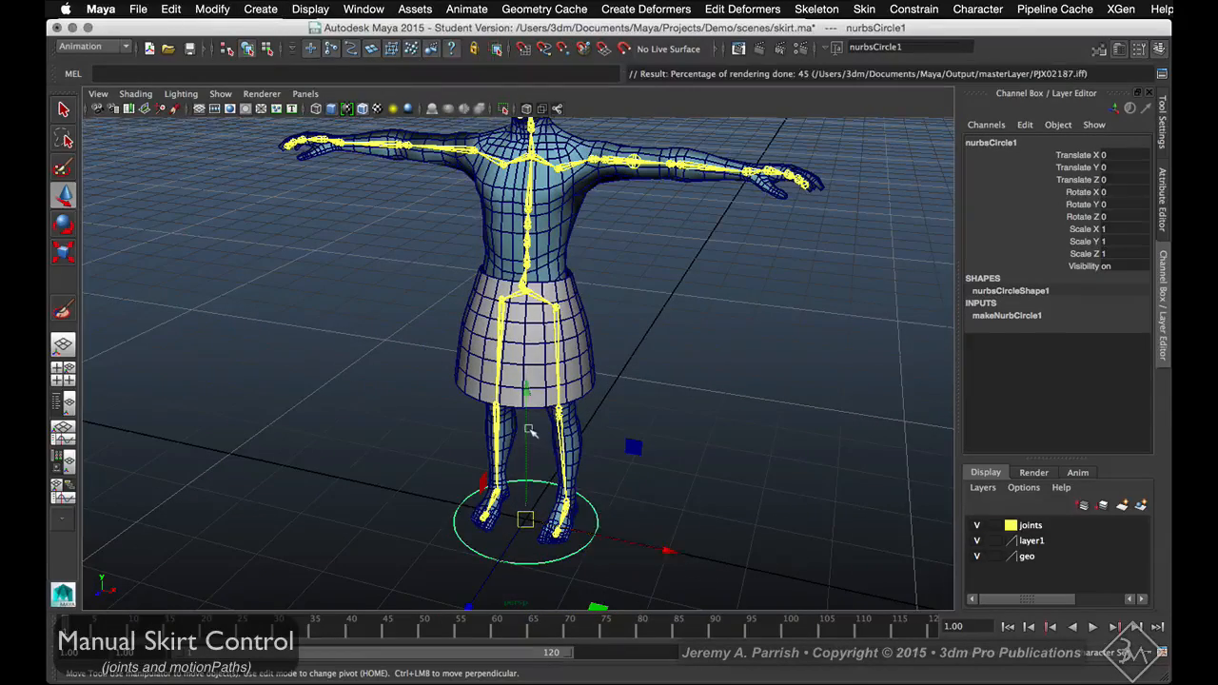
drag(529, 419, 541, 245)
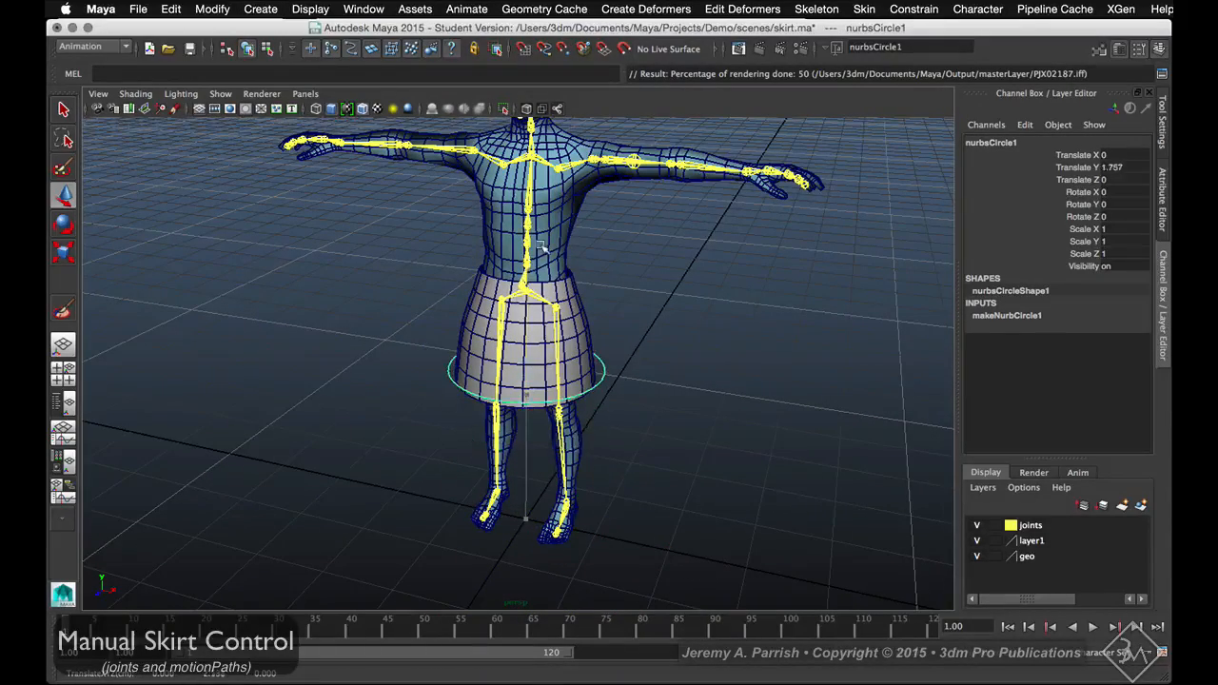
alt+drag(587, 329, 617, 316)
alt+right_drag(617, 316, 712, 551)
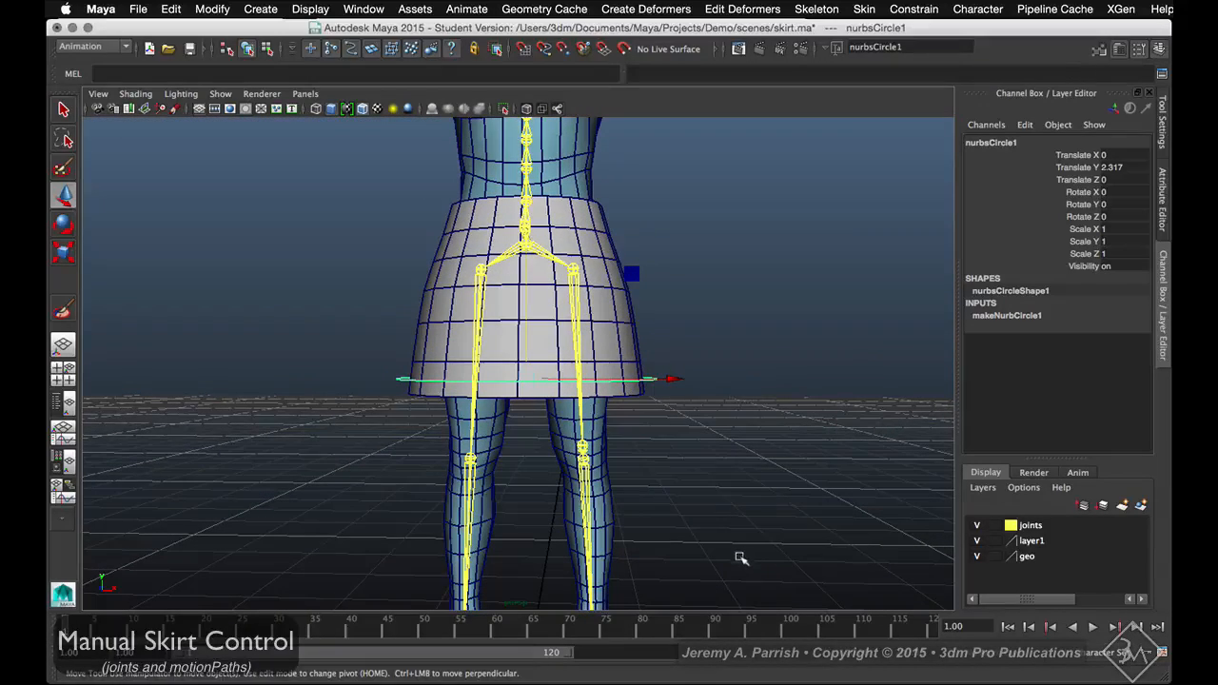
Lower the circle onto the skirt's hem at about 2.23 on Y and shift it forward about 0.086 on Z
key(r)
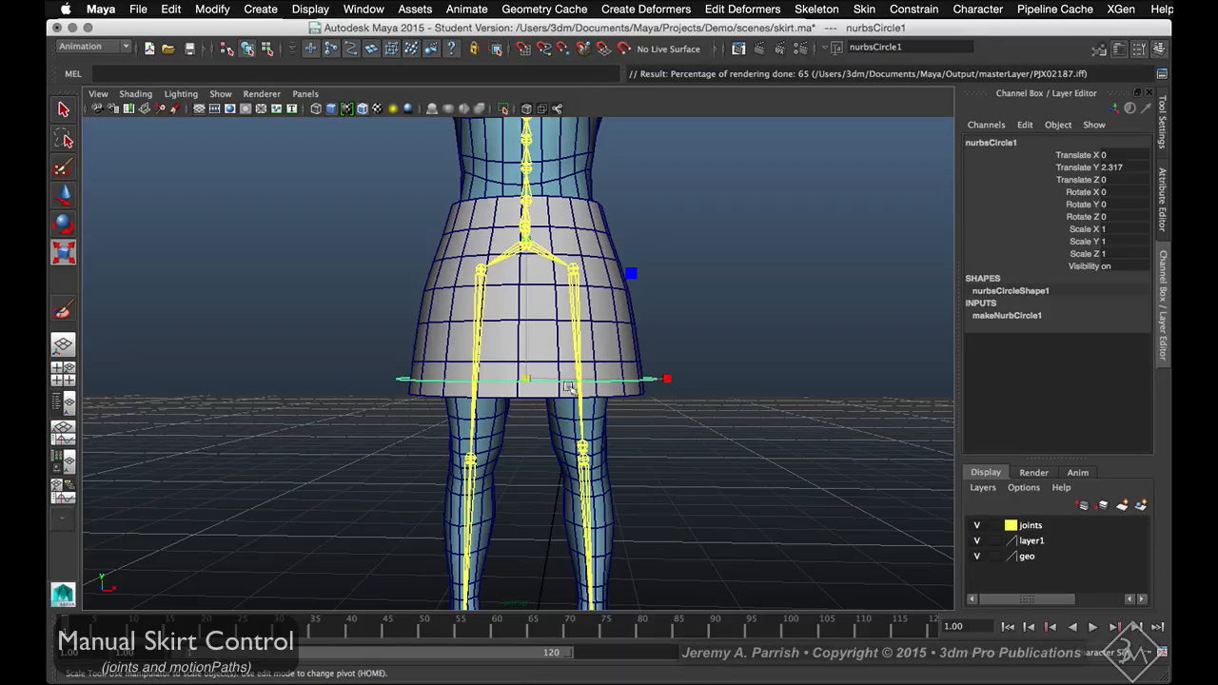
key(w)
drag(527, 335, 529, 347)
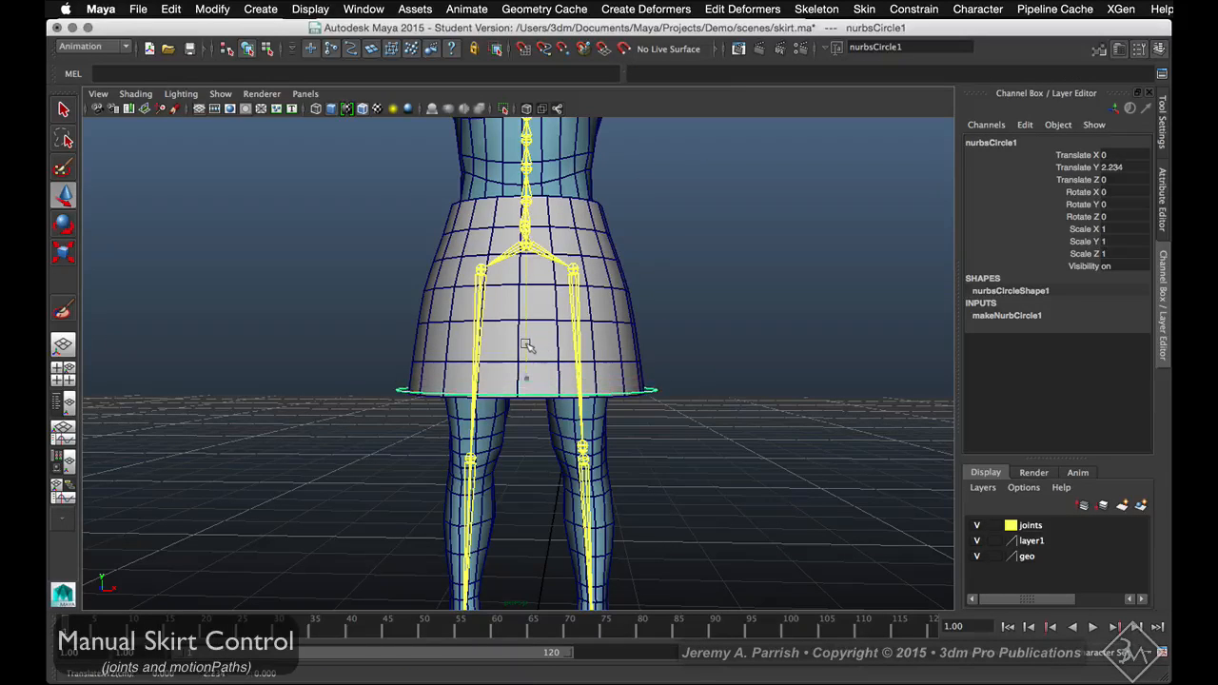
alt+drag(669, 456, 557, 500)
drag(398, 405, 385, 405)
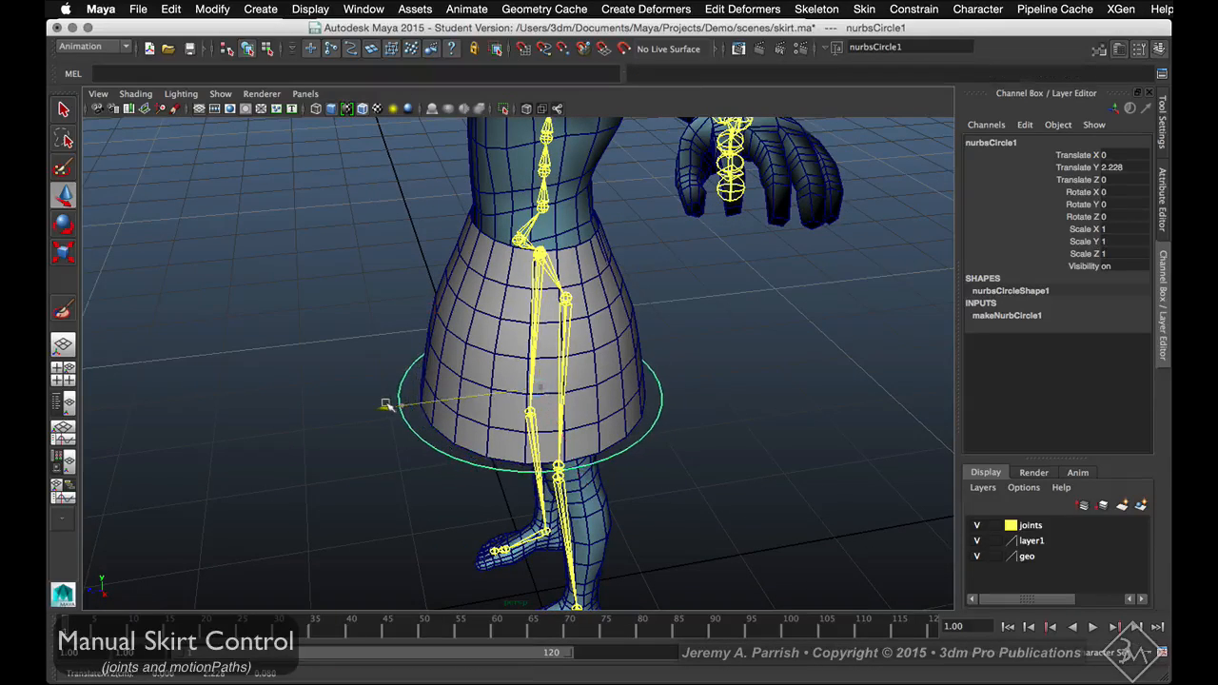
mouse_move(399, 450)
alt+mouse_down()
mouse_move(364, 441)
mouse_move(367, 430)
mouse_move(385, 438)
alt+mouse_up()
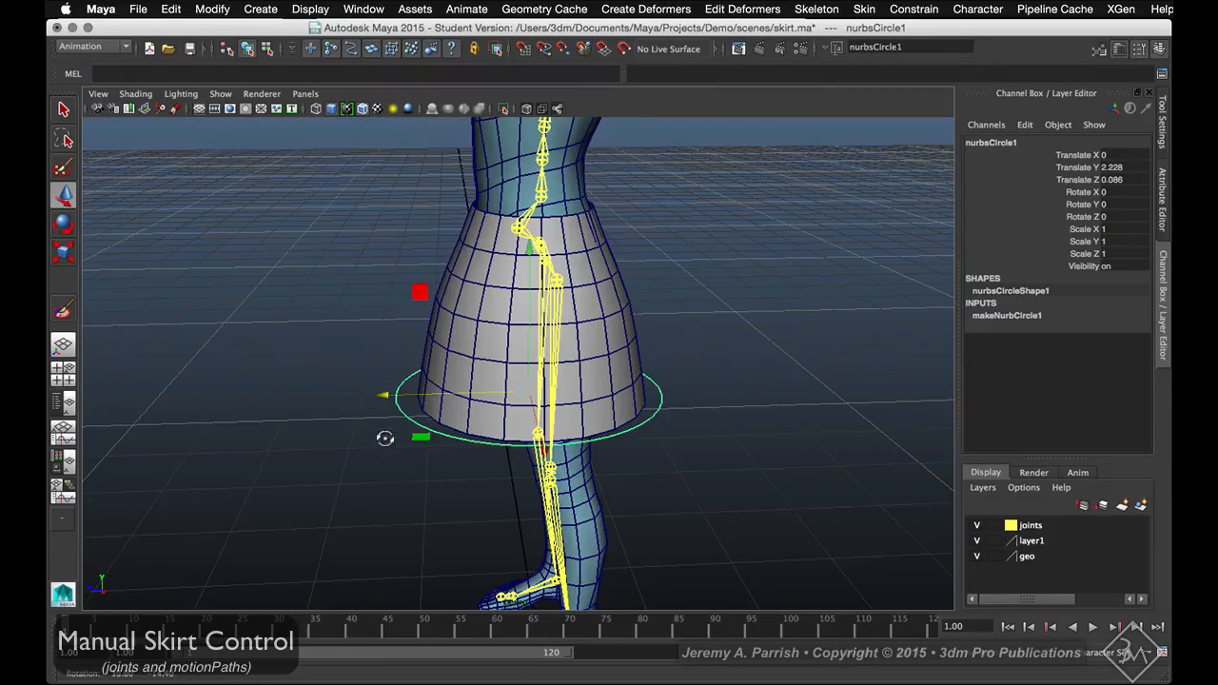
Scale the circle uniformly to about 0.93 to fit the hem and adjust its Z position to about 0.065
key(r)
middle_drag(727, 608, 708, 601)
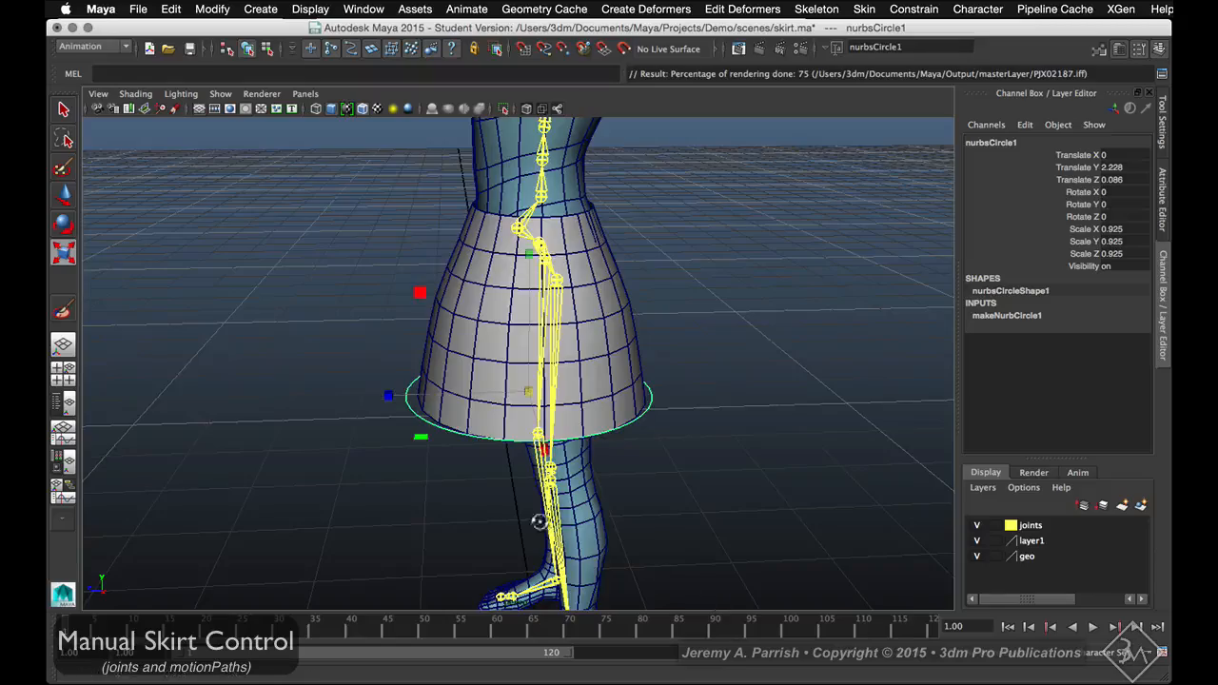
alt+drag(541, 520, 577, 563)
drag(405, 430, 680, 432)
key(q)
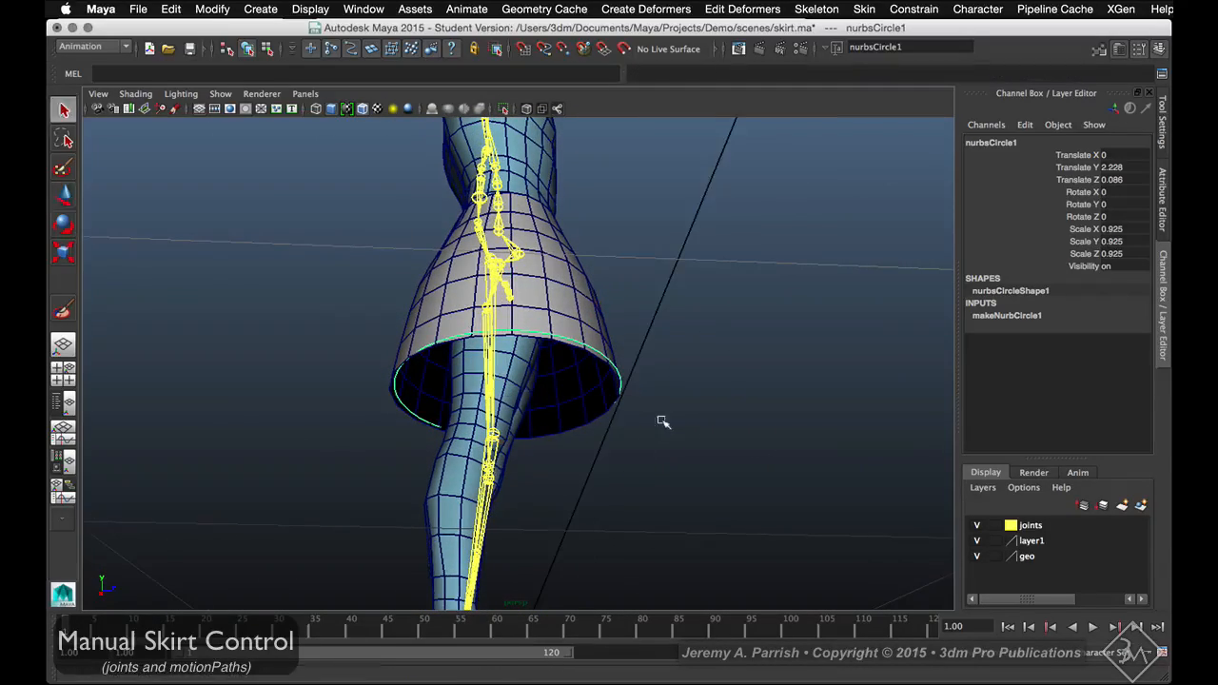
key(w)
alt+drag(593, 381, 694, 446)
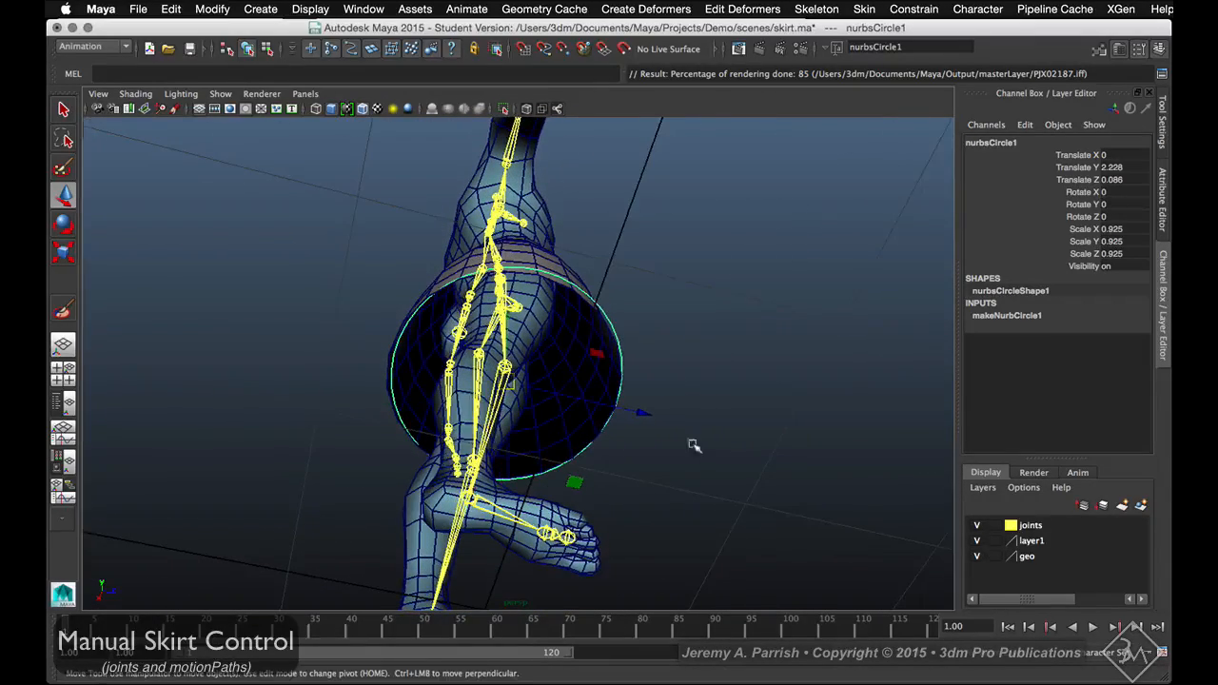
drag(653, 410, 472, 500)
key(r)
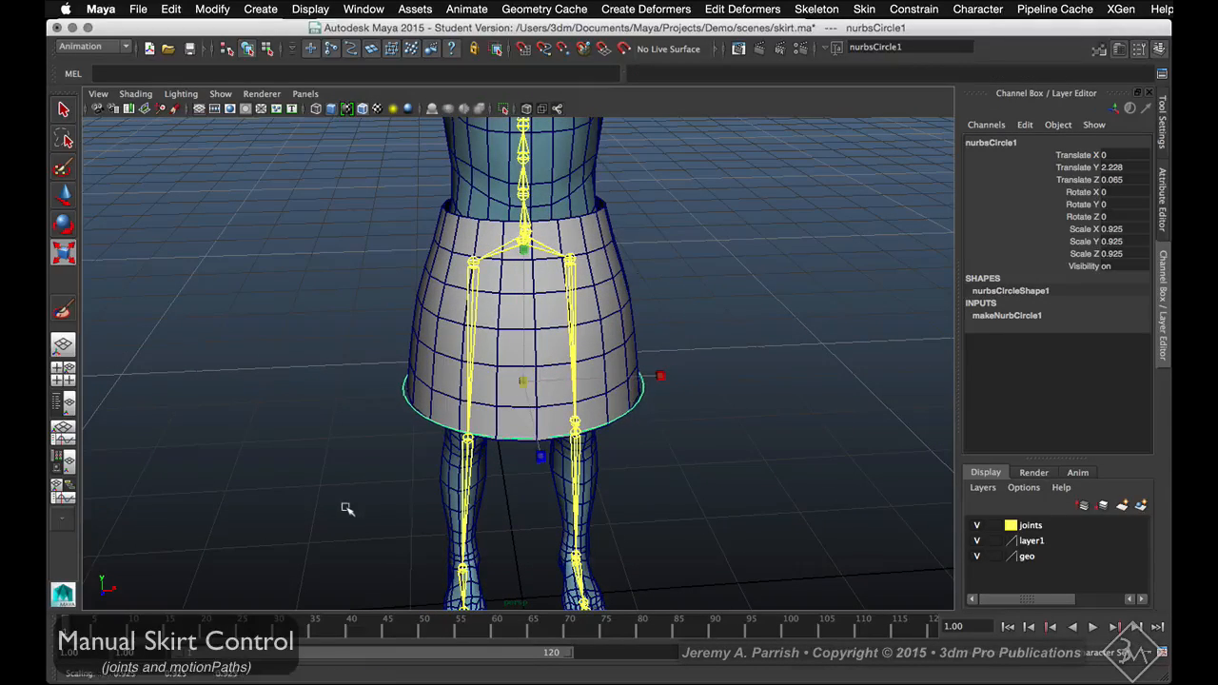
Duplicate the hem circle, raise the copy to about 2.98 on Y, and shrink it to fit around the mid-skirt
key(ctrl+d)
key(w)
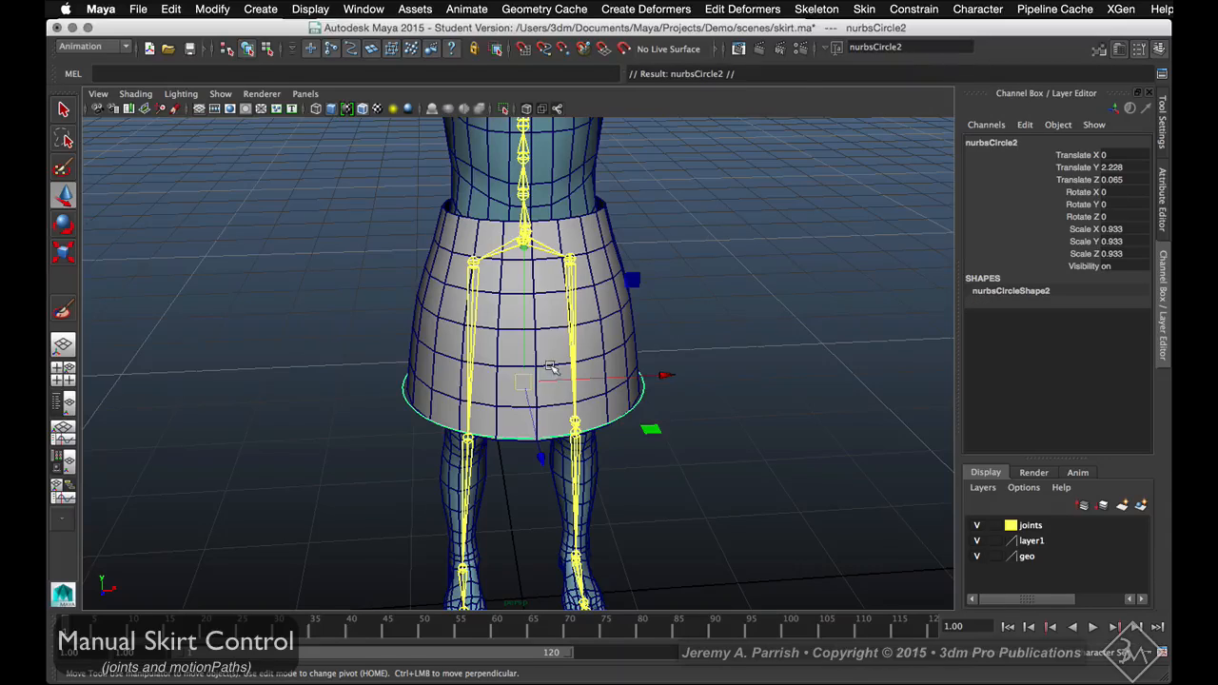
middle_drag(516, 297, 532, 204)
alt+drag(532, 204, 562, 187)
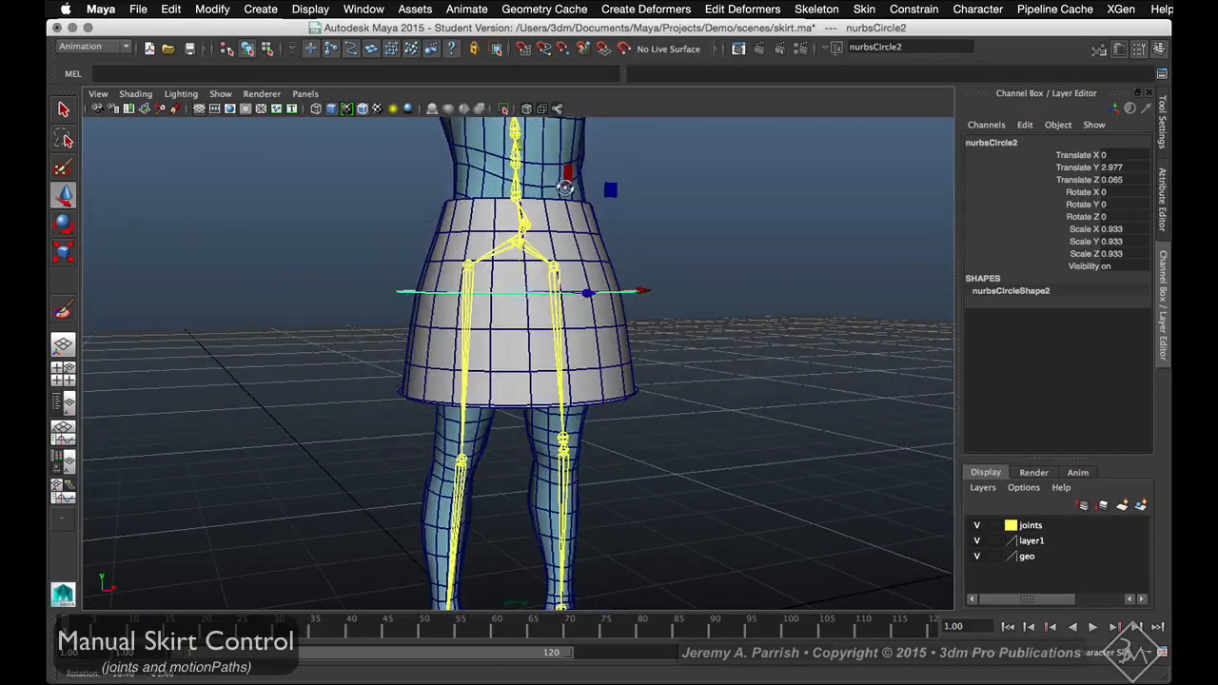
key(r)
alt+drag(721, 381, 762, 427)
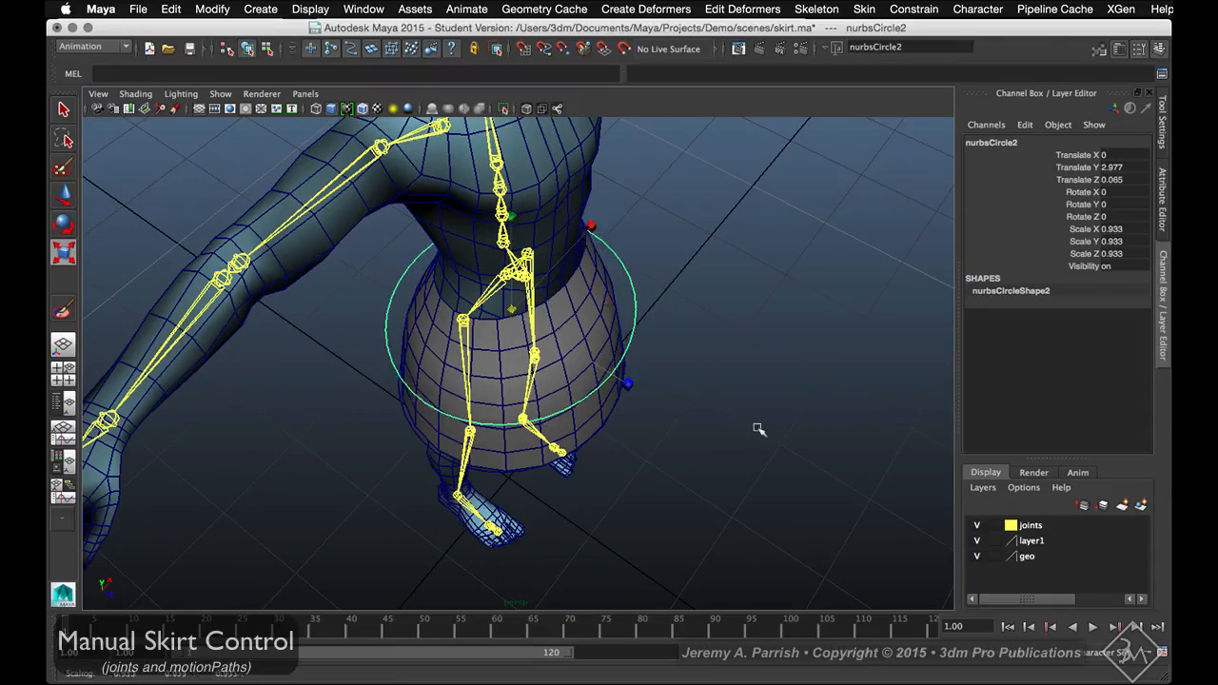
middle_drag(761, 428, 728, 421)
Freeze the transforms of both skirt circles and delete their construction history
alt+drag(729, 421, 652, 394)
click(644, 388)
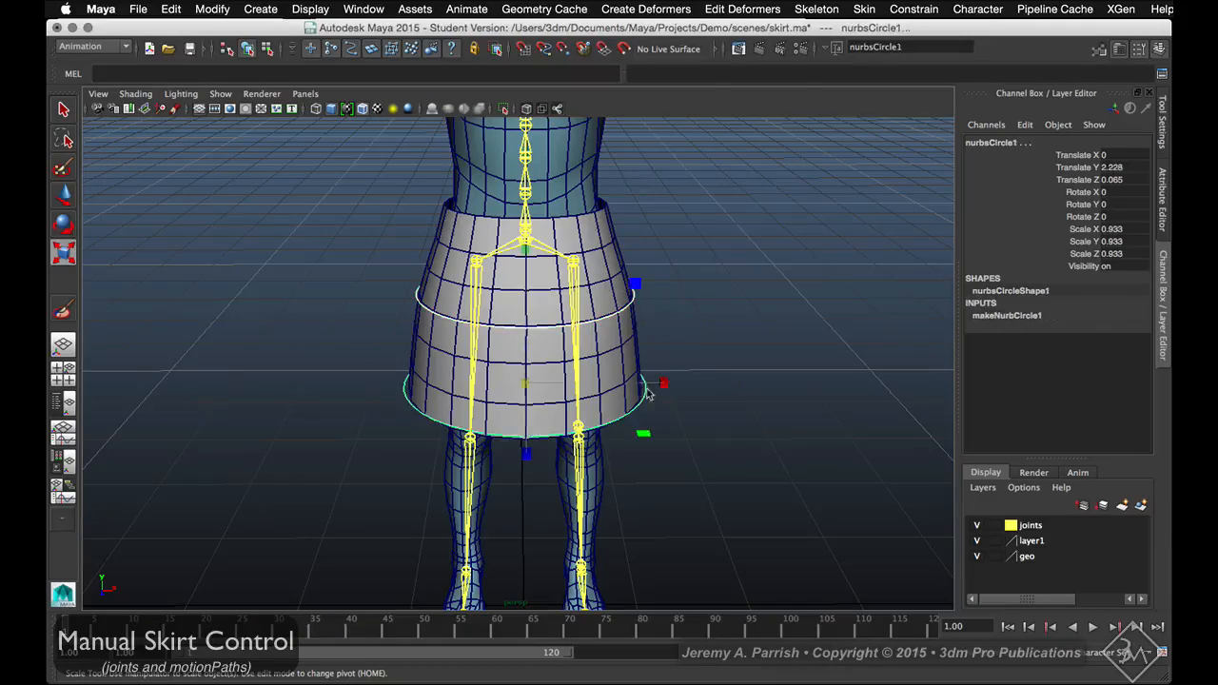
right_click(1033, 214)
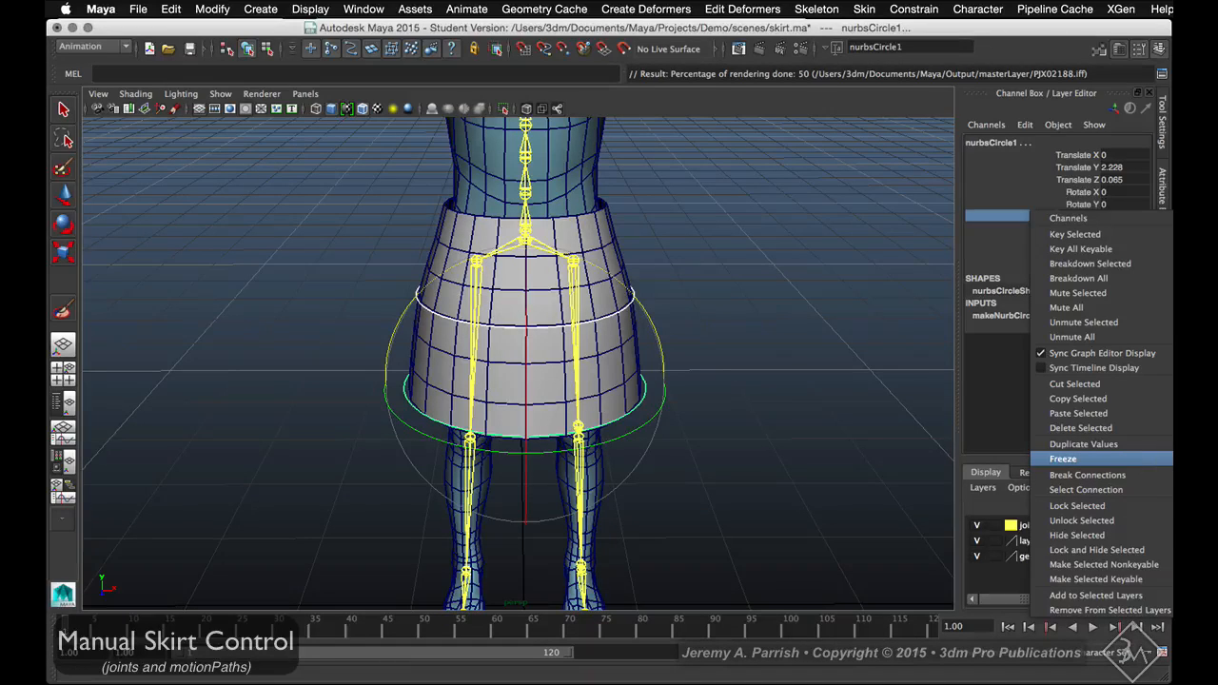
click(1063, 459)
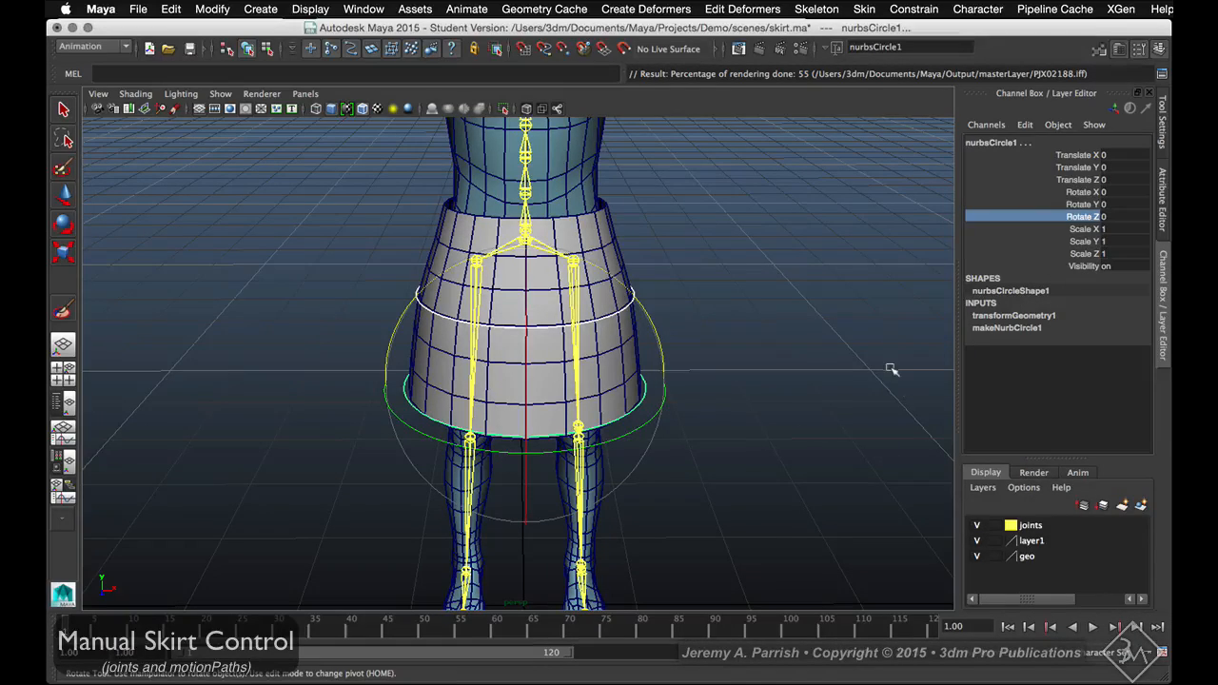
key(alt+shift+d)
alt+drag(734, 372, 764, 378)
key(w)
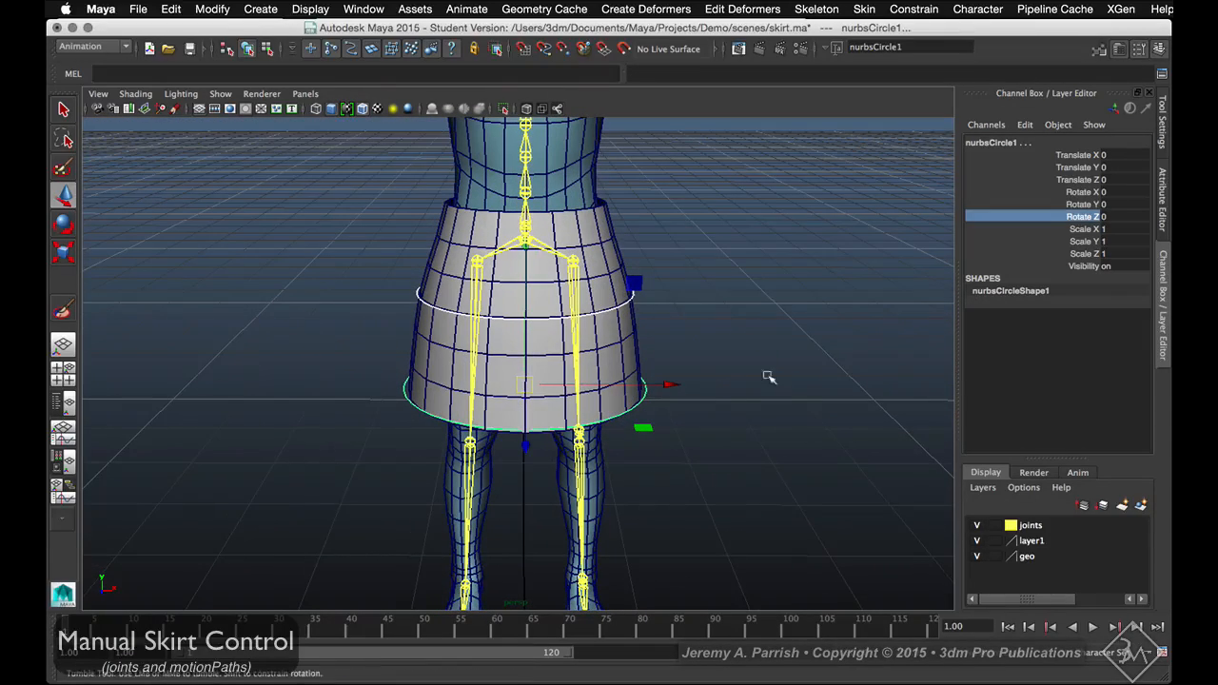
Rename the upper circle around the mid-skirt as skirtCtrl_curve
drag(915, 48, 746, 30)
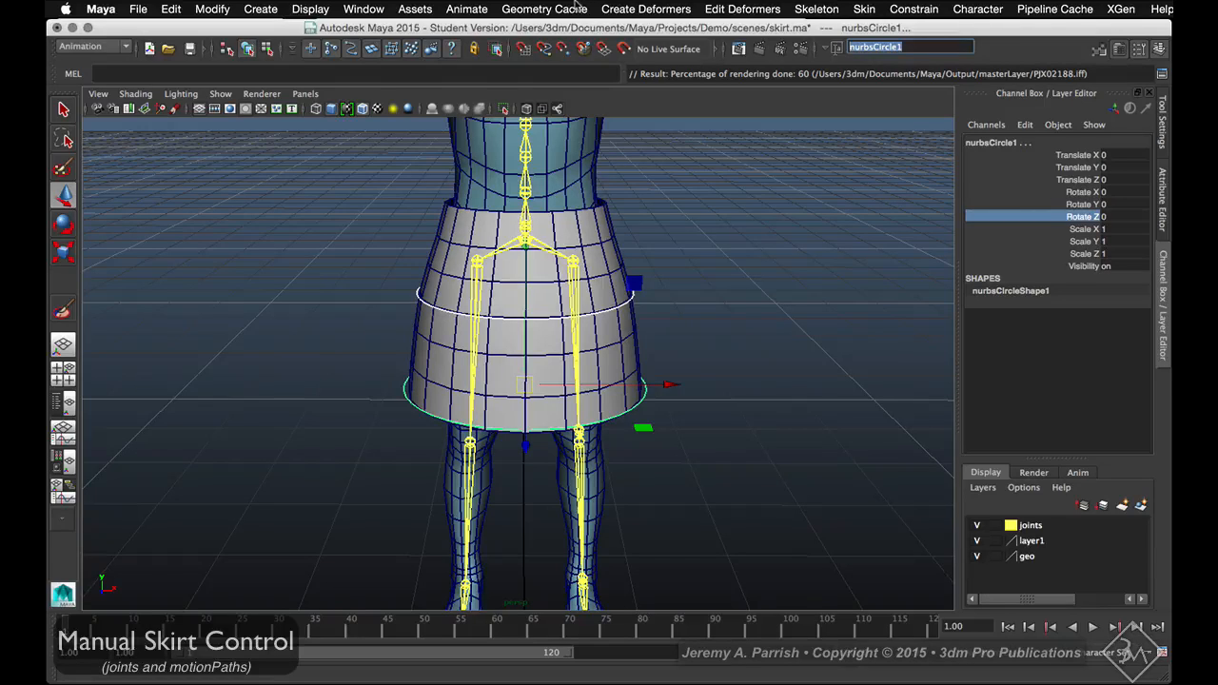
click(835, 48)
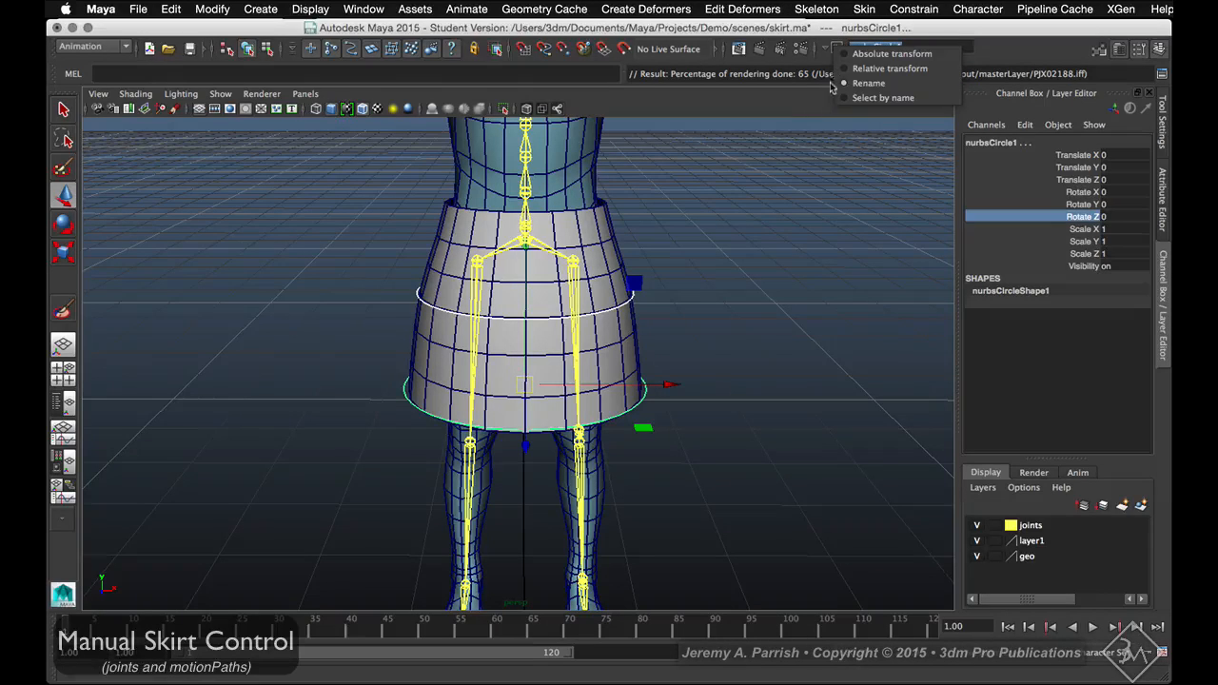
click(696, 365)
alt+drag(696, 364, 682, 355)
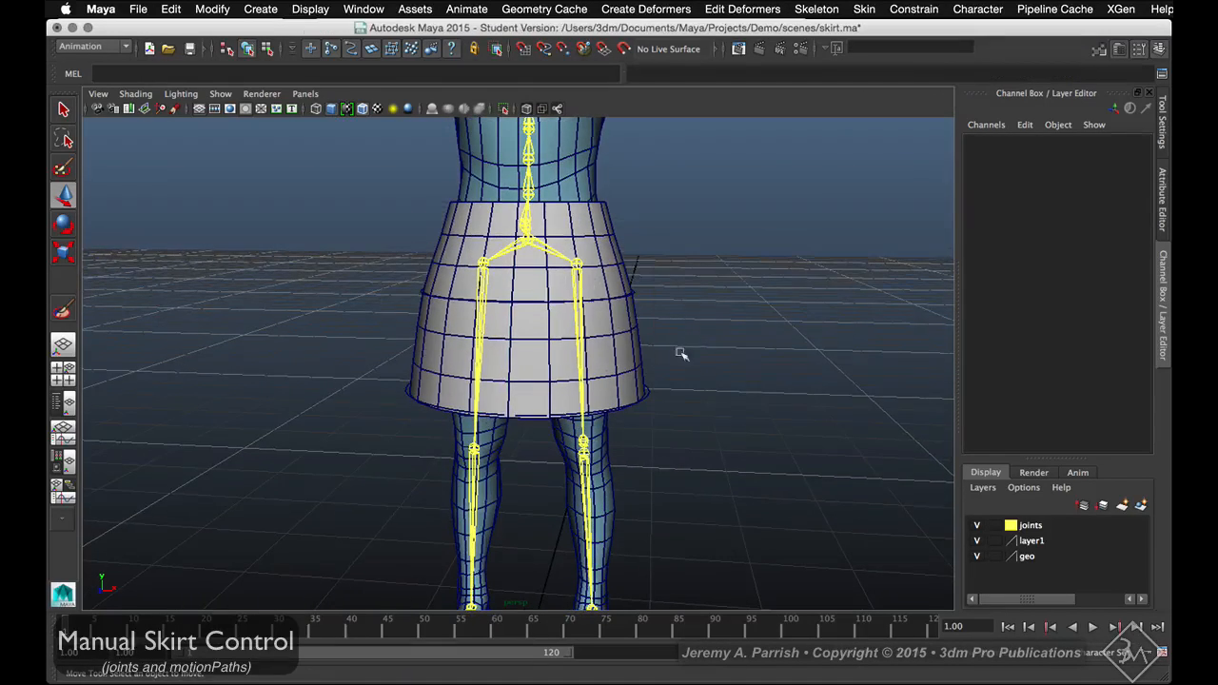
click(630, 303)
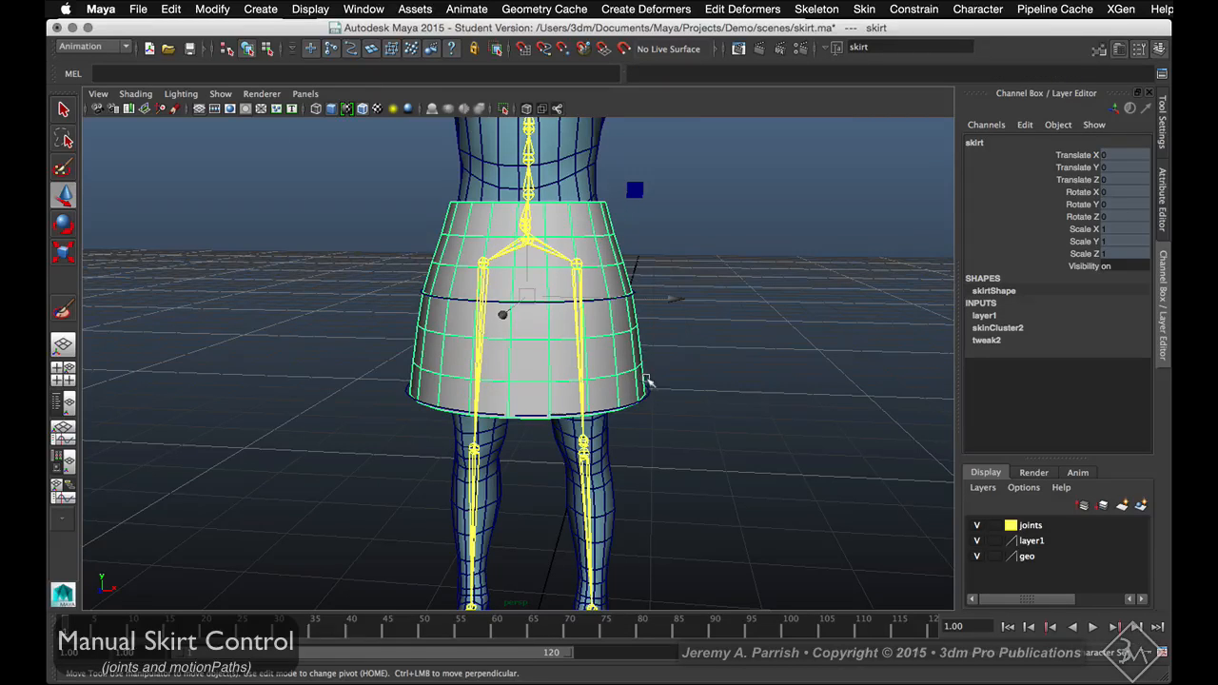
click(562, 301)
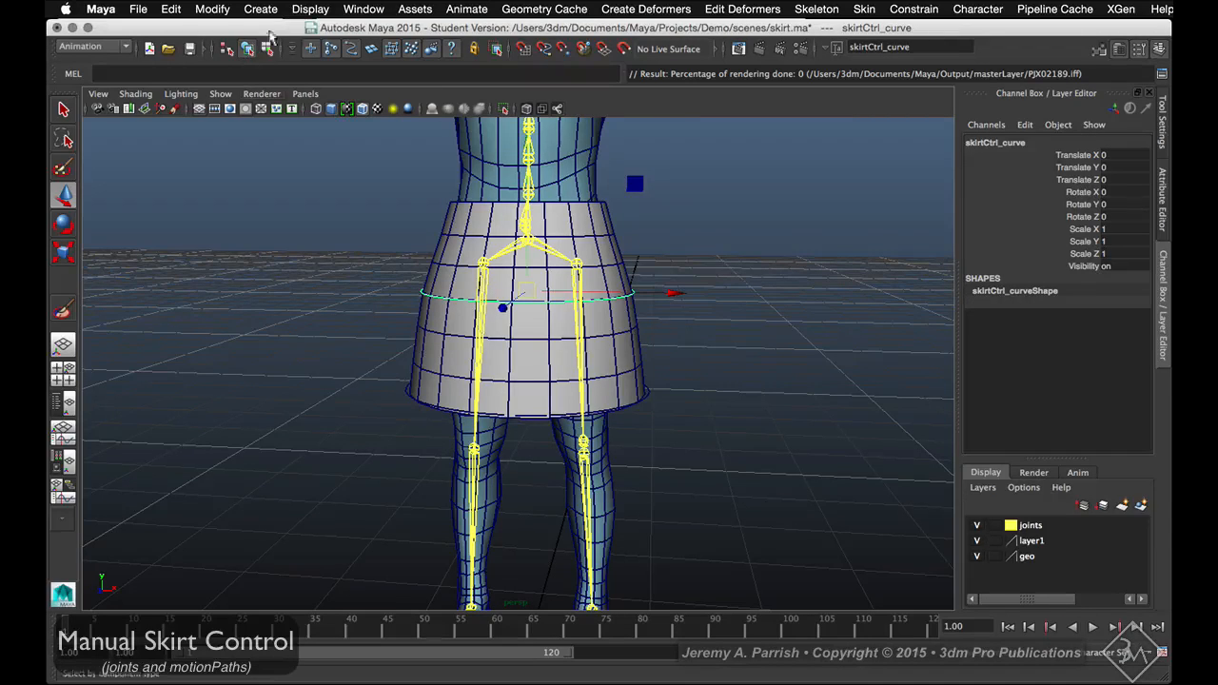
Create a single joint at the grid origin between the character's feet with the Joint Tool
click(811, 12)
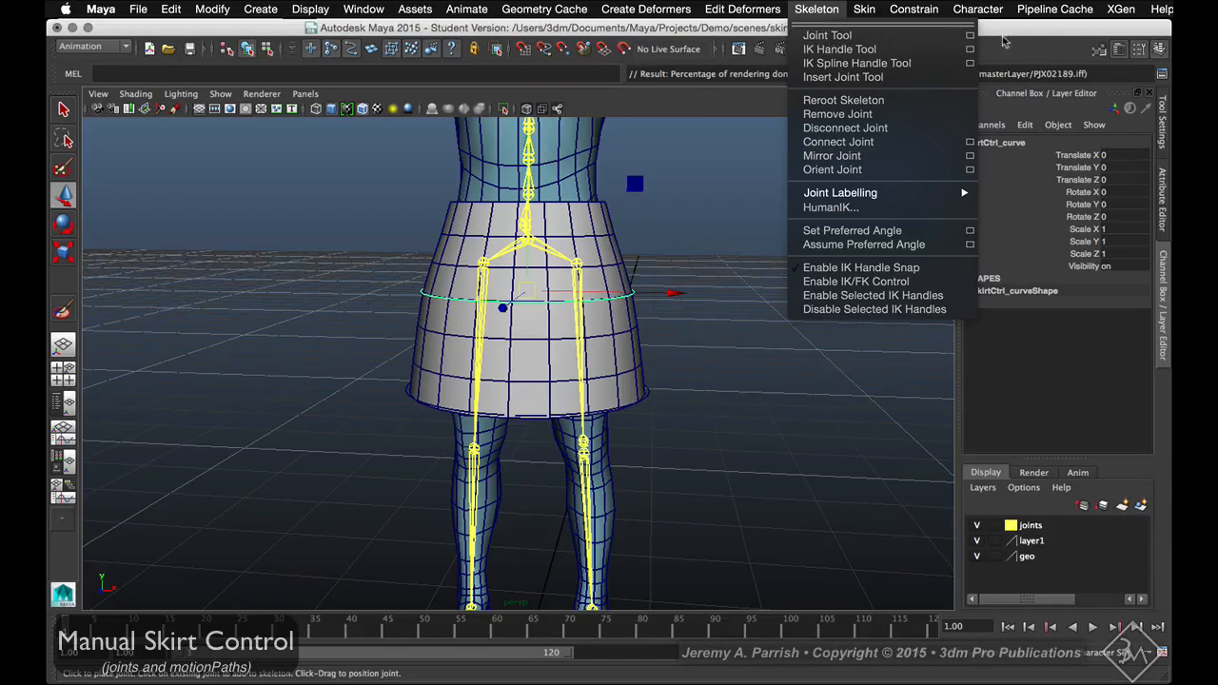
click(970, 36)
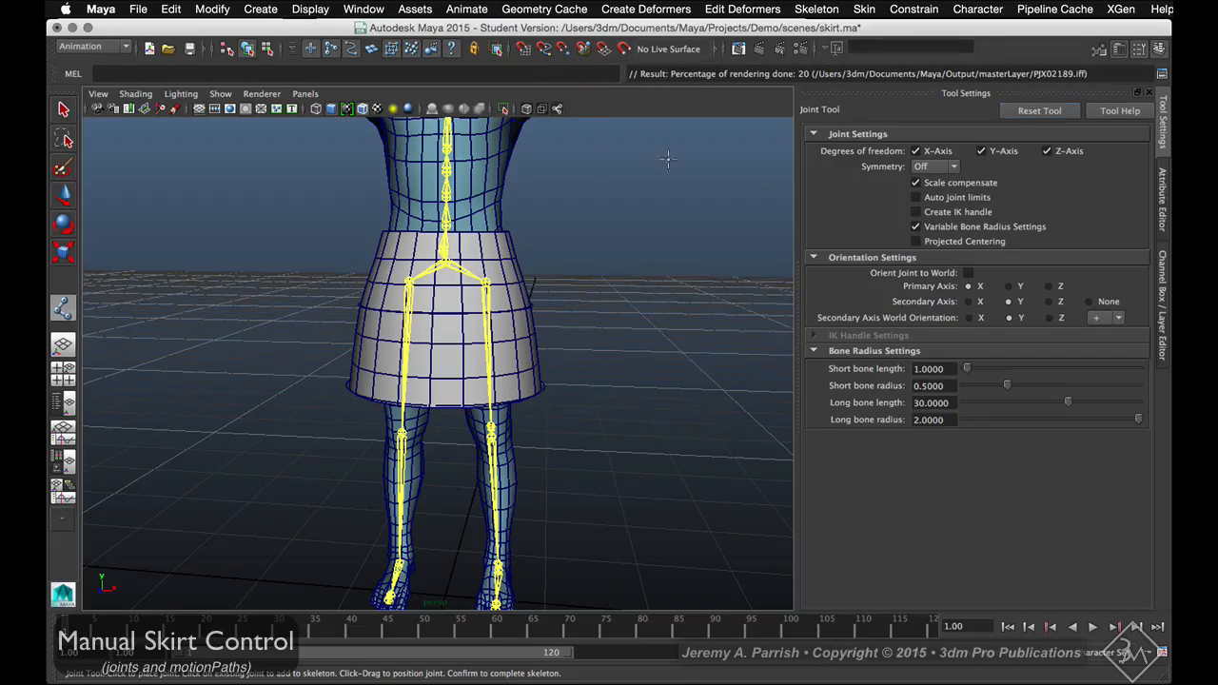
alt+right_drag(546, 499, 422, 484)
alt+middle_drag(421, 483, 400, 415)
alt+right_drag(324, 428, 394, 446)
alt+middle_drag(395, 447, 422, 371)
alt+drag(422, 370, 426, 390)
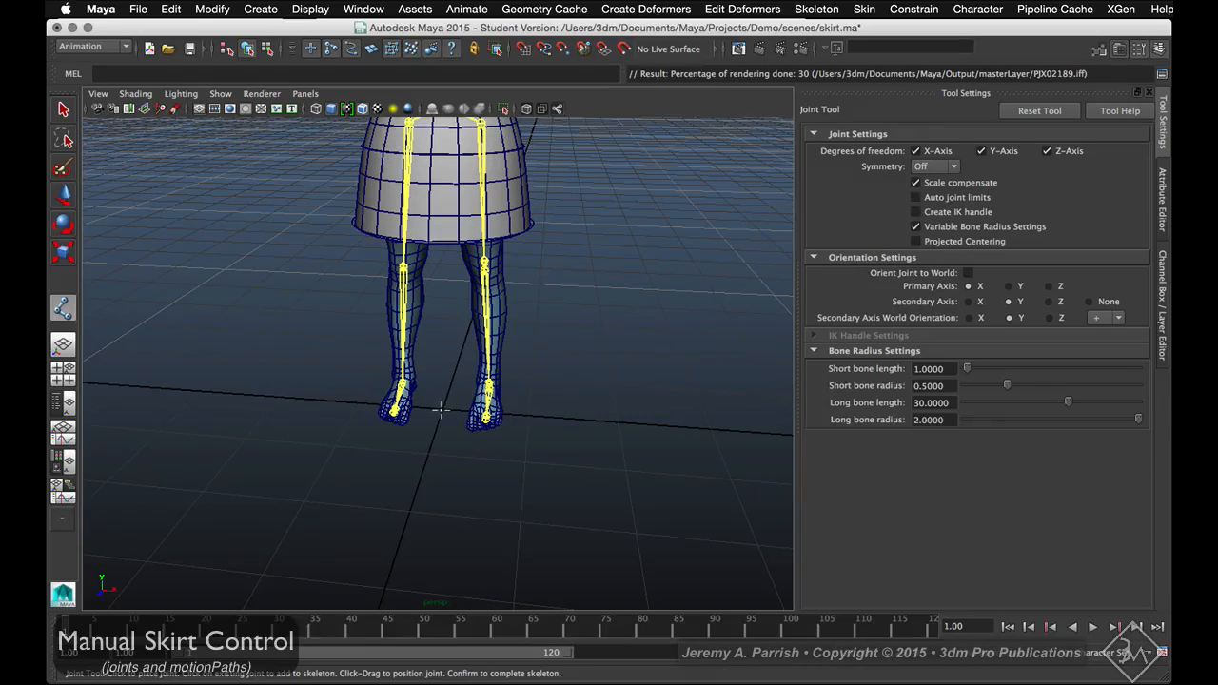
click(442, 409)
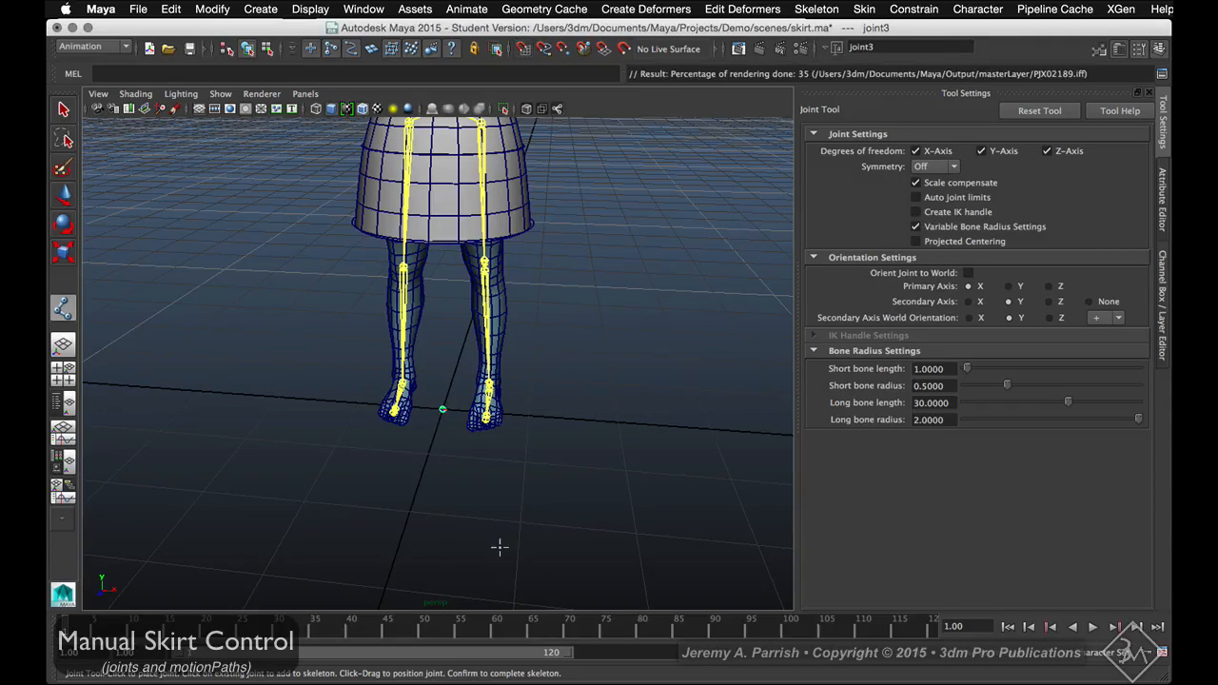
key(w)
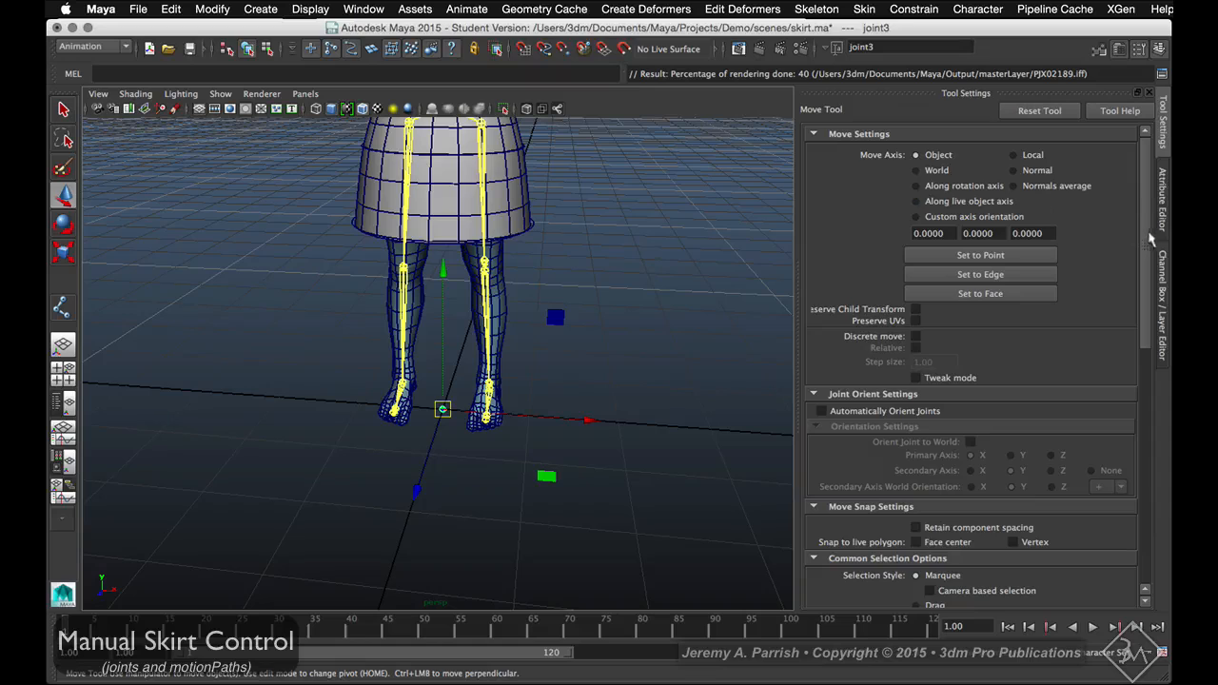
Rename the new joint at the origin as jnt_kilt
click(1165, 276)
click(978, 142)
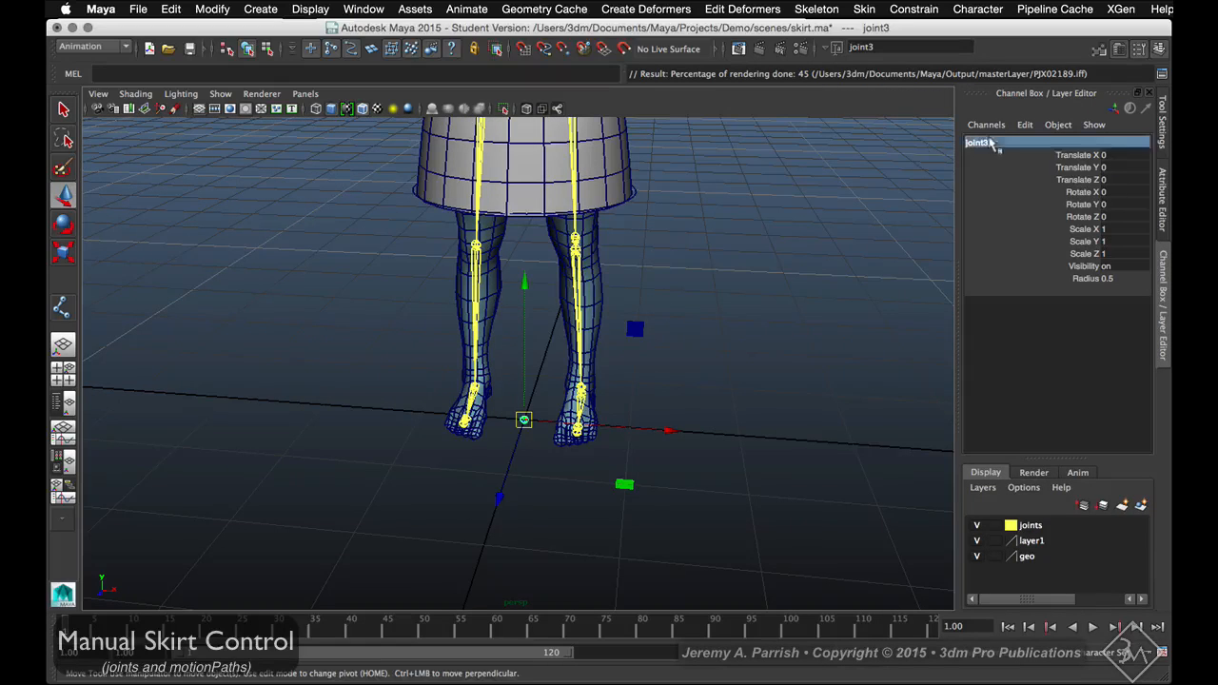
text(jnt_sk)
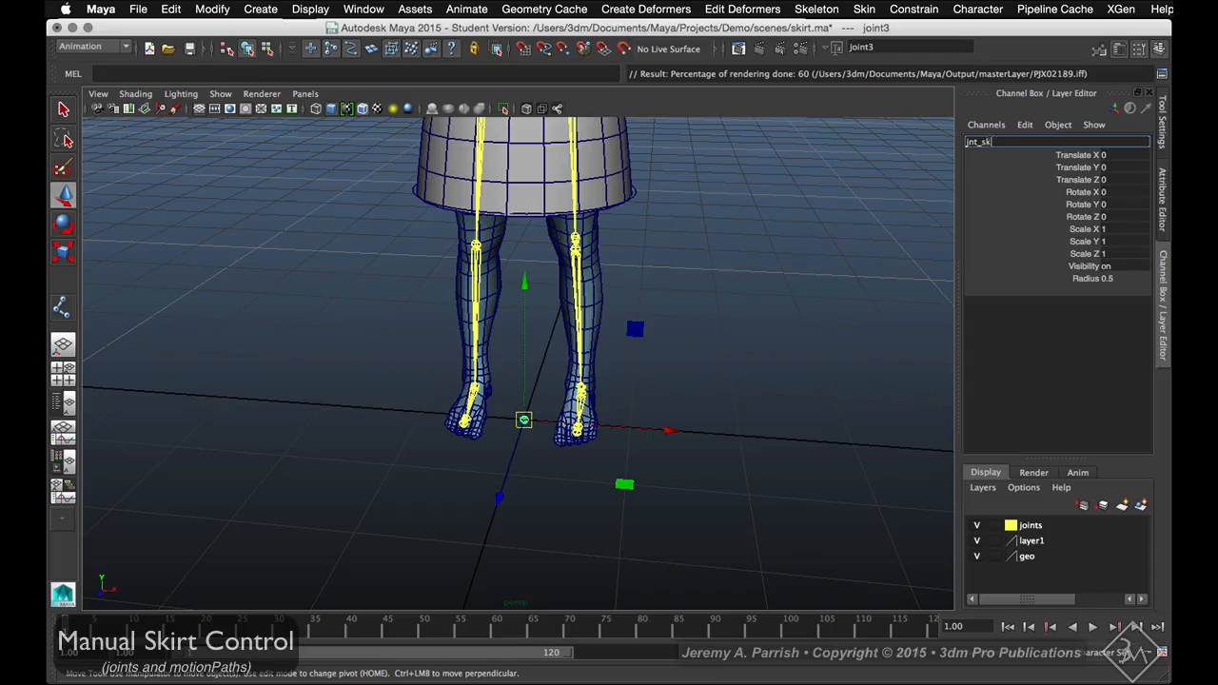
text(rlt)
key(Return)
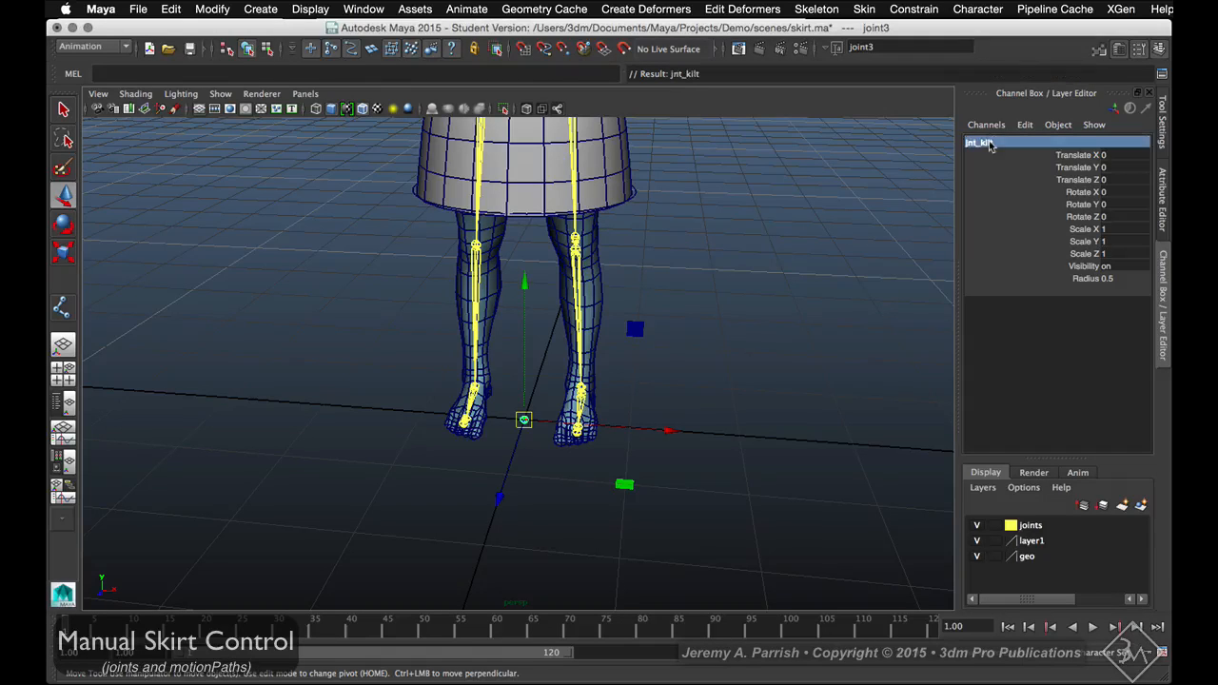
Group the jnt_kilt joint and name the group jnt_kilt_Grp
mouse_move(503, 409)
alt+mouse_down()
mouse_move(416, 388)
mouse_move(448, 427)
alt+mouse_up()
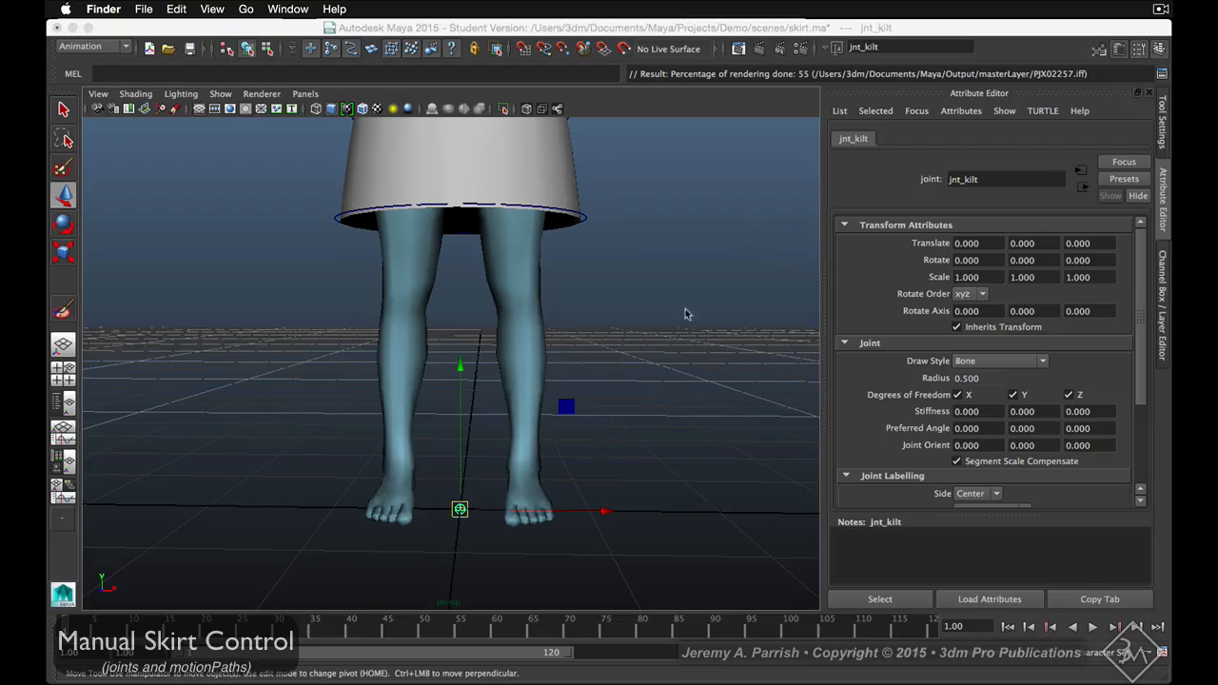
click(719, 120)
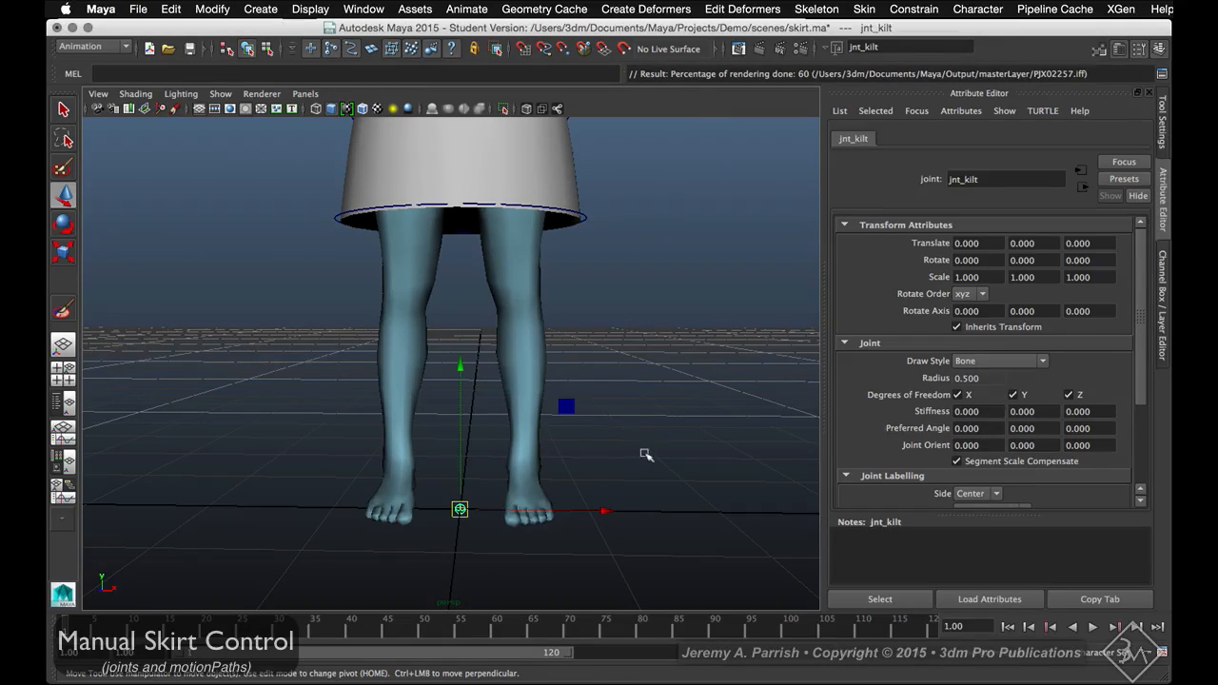
key(ctrl+g)
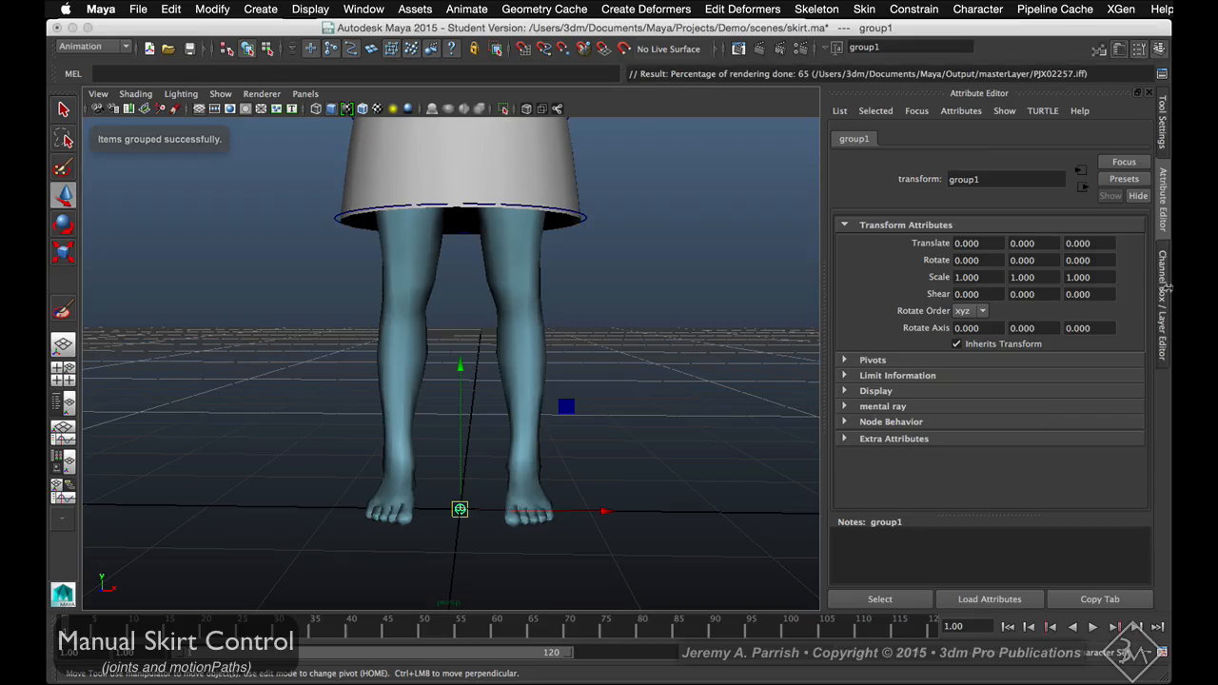
click(1162, 297)
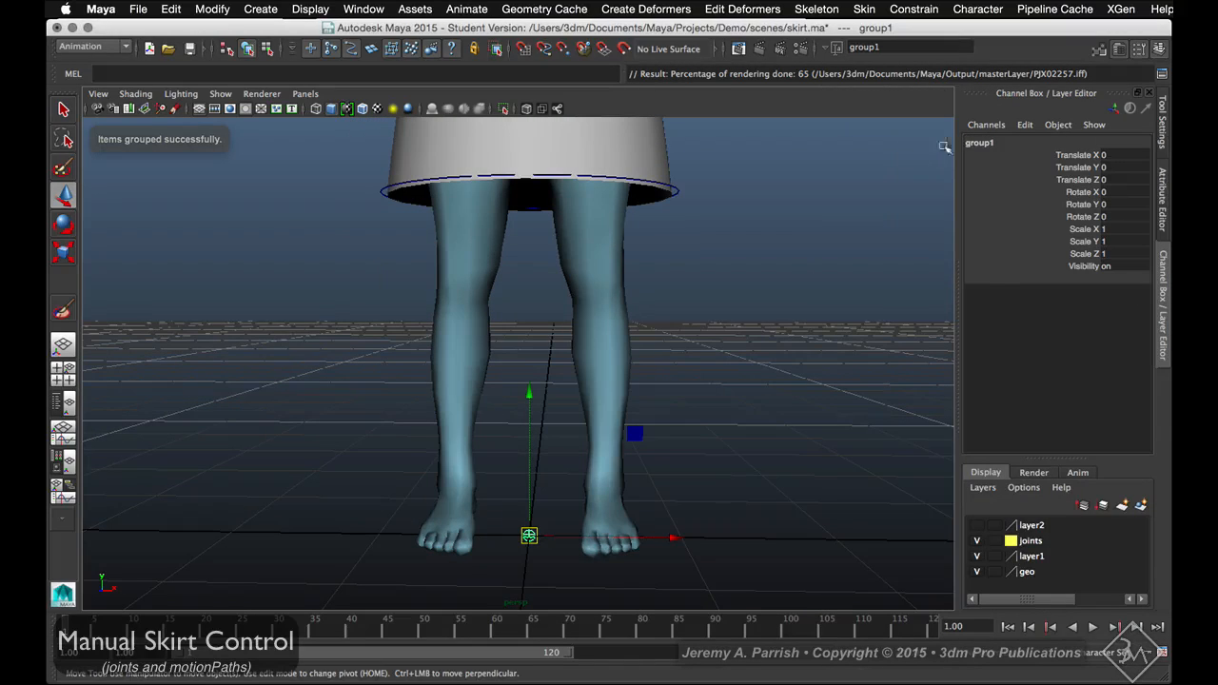
double_click(981, 142)
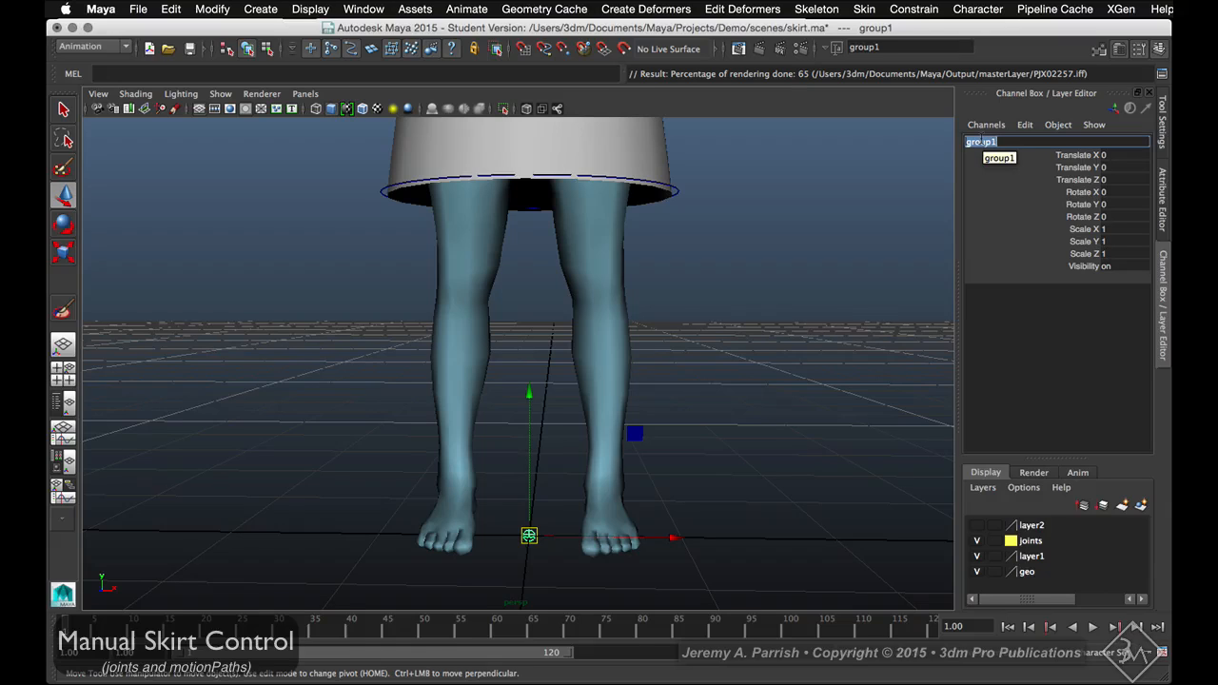
text(jnt_kilt_Grp)
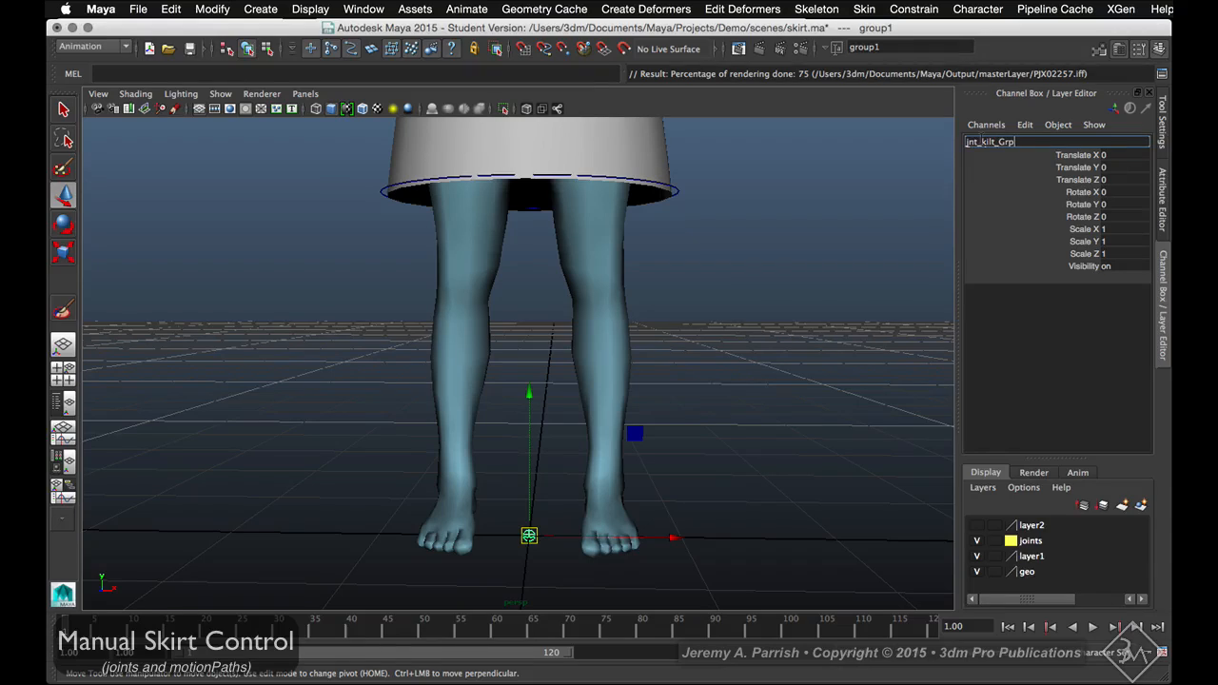
key(Return)
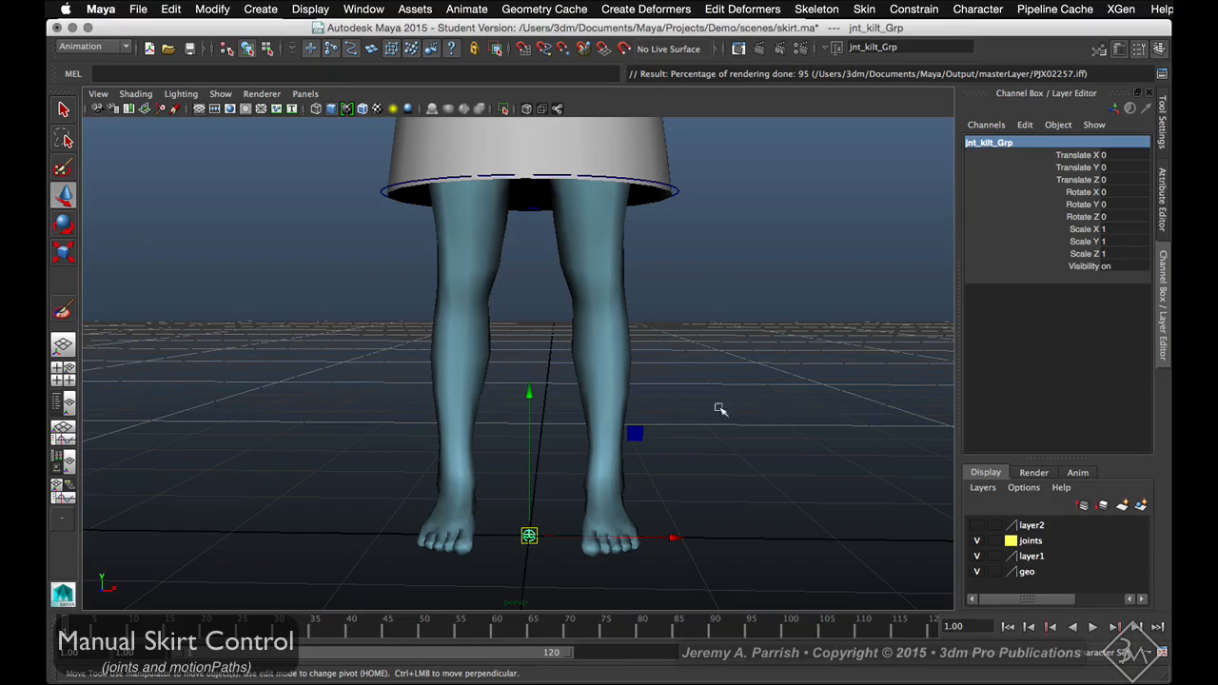
Try raising the jnt_kilt joint at the origin slightly along Y and undo the move
click(679, 190)
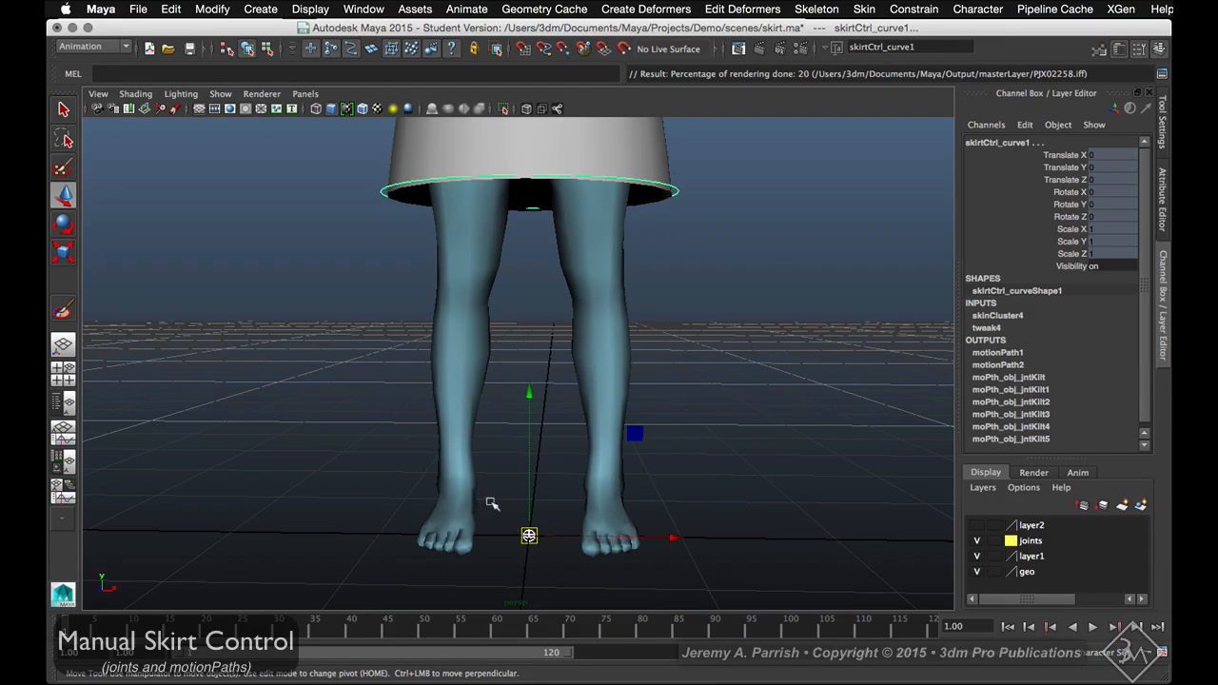
click(524, 536)
click(529, 536)
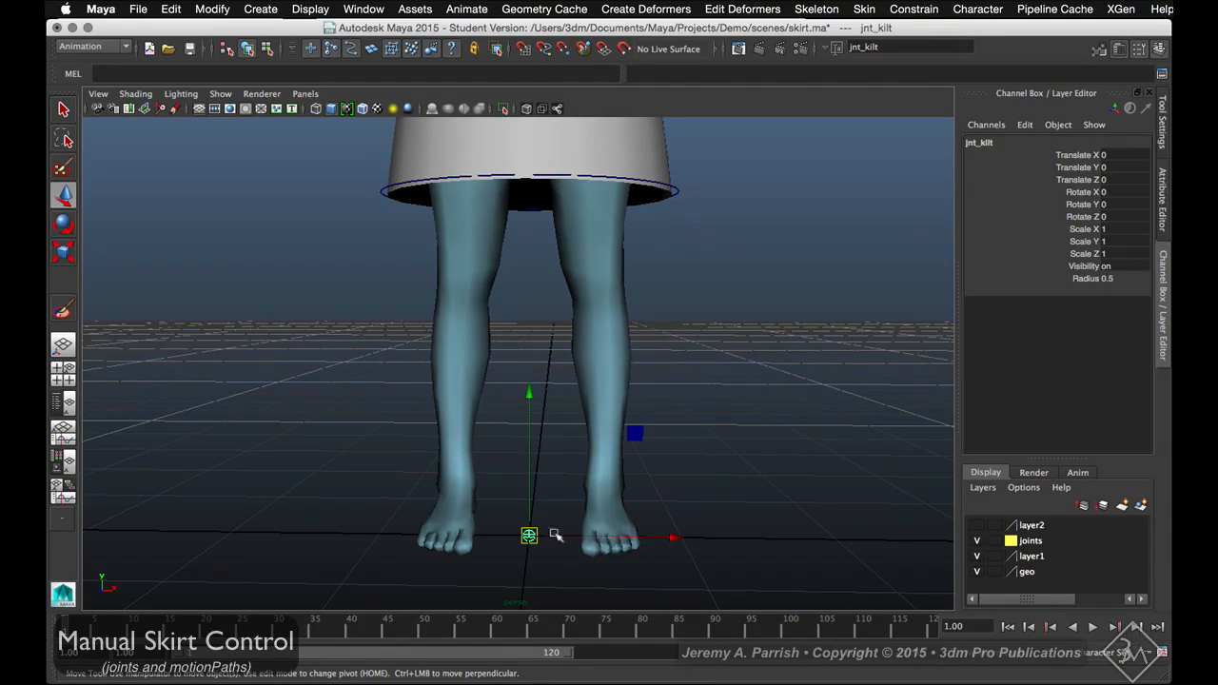
drag(529, 487, 539, 473)
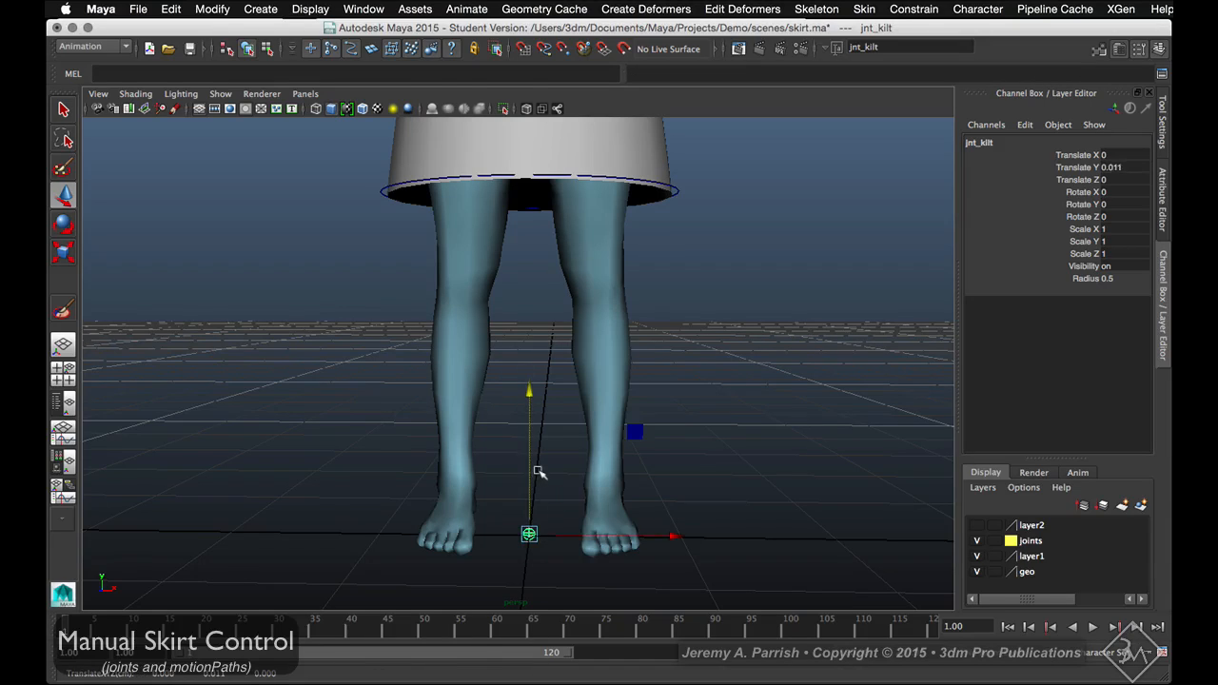
key(ctrl+z)
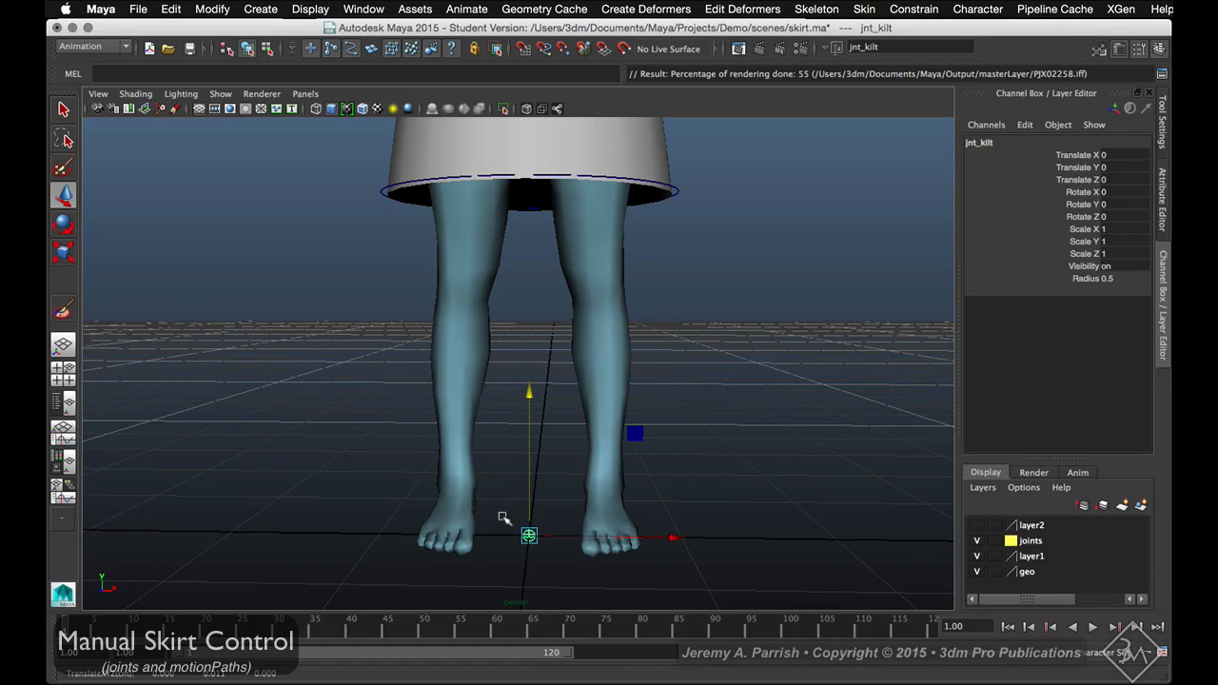
Attach the jnt_kilt_Grp group to the lower skirt curve skirtCtrl_curve1 as its motion path
key(Up)
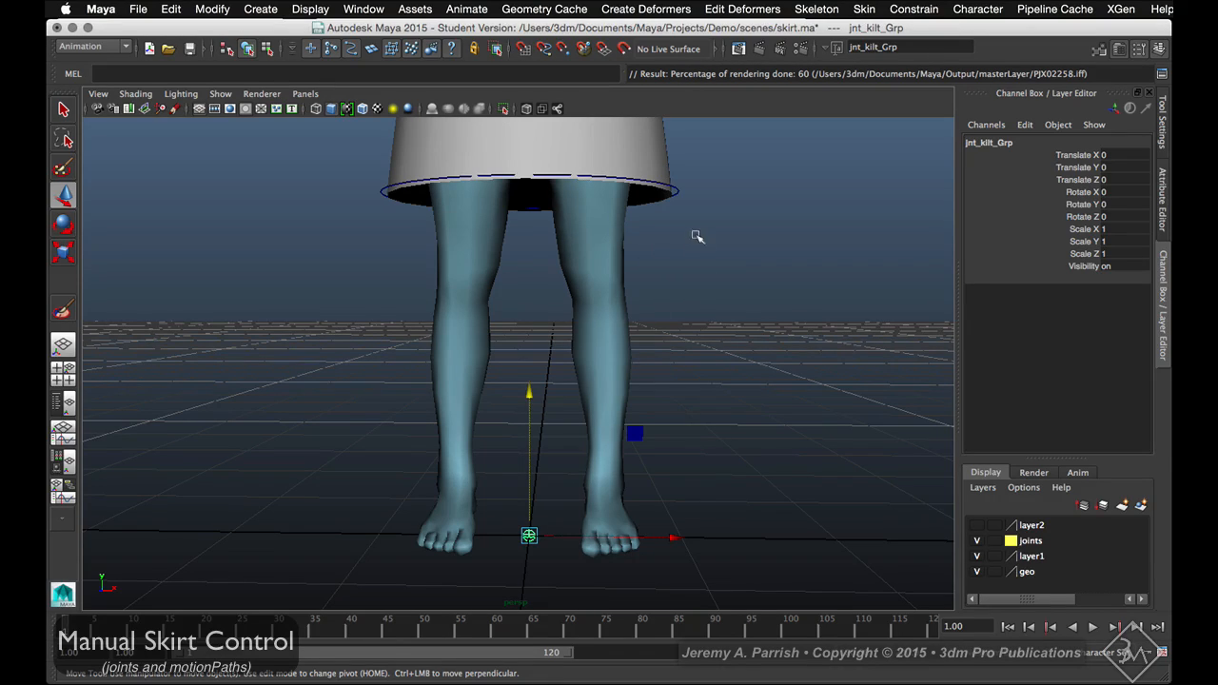
click(676, 188)
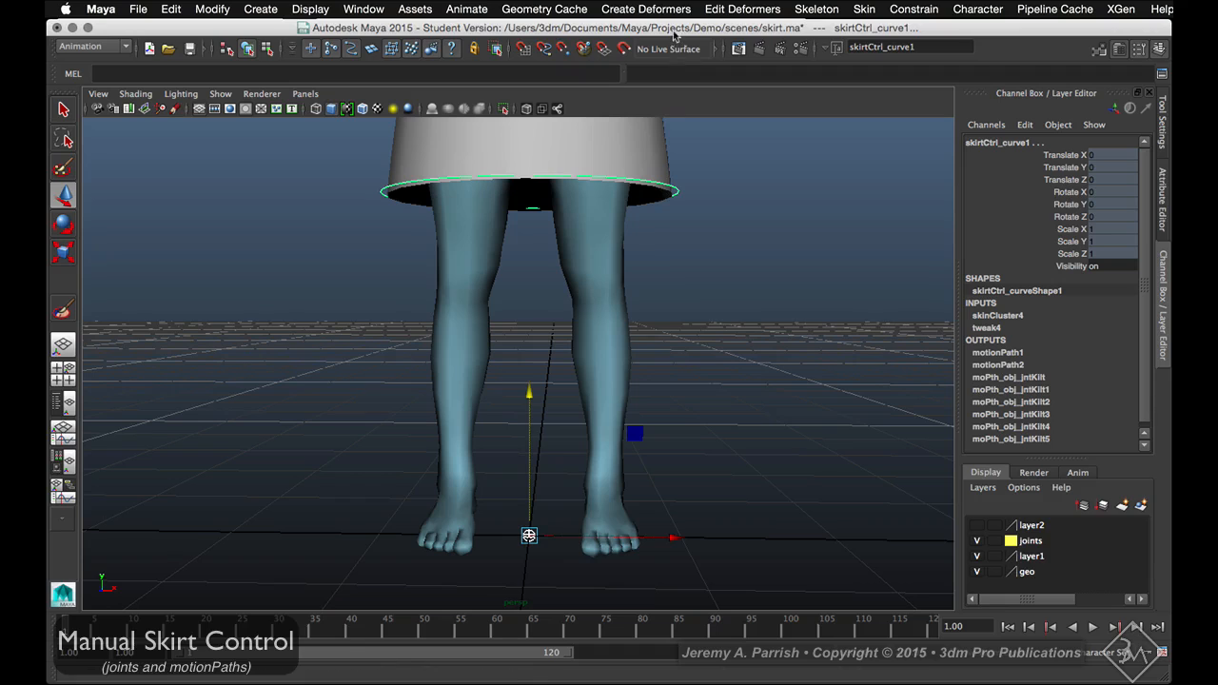
click(467, 8)
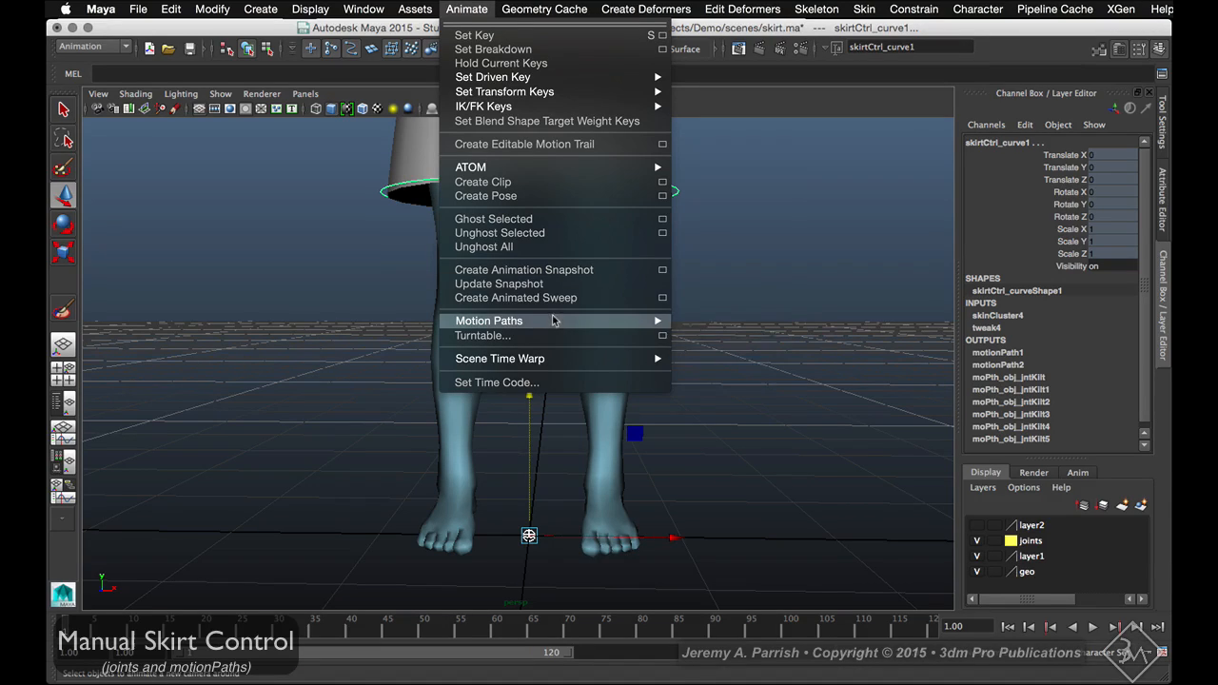
mouse_move(628, 320)
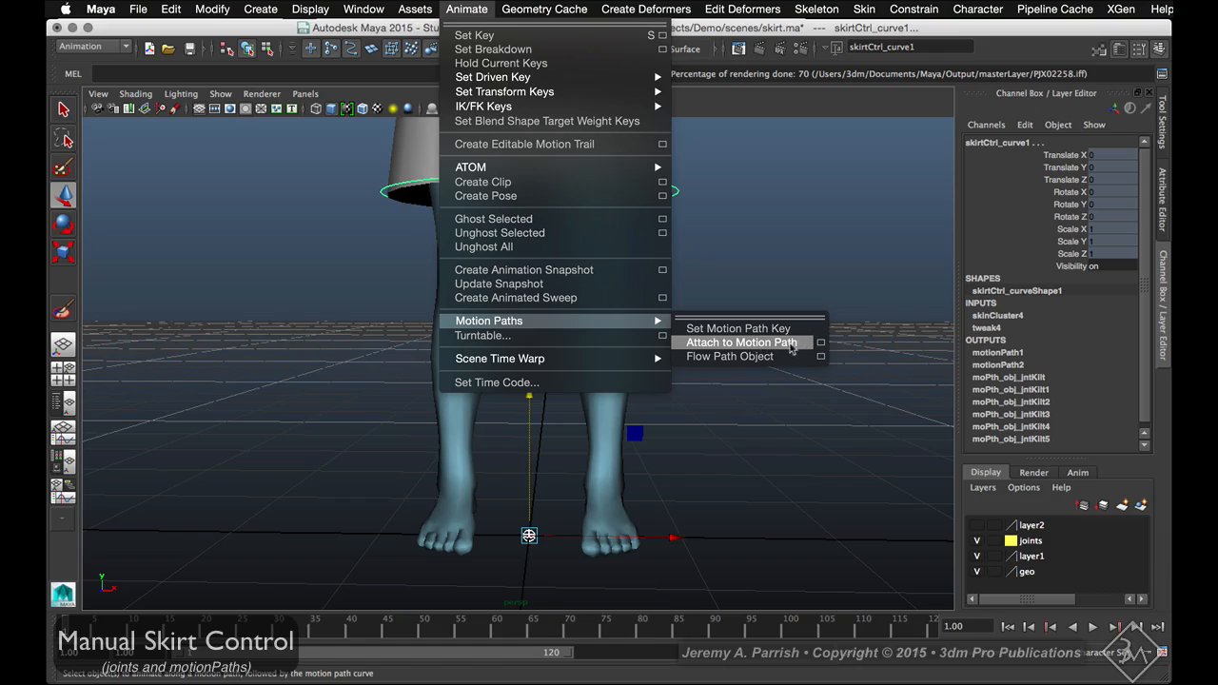
click(821, 342)
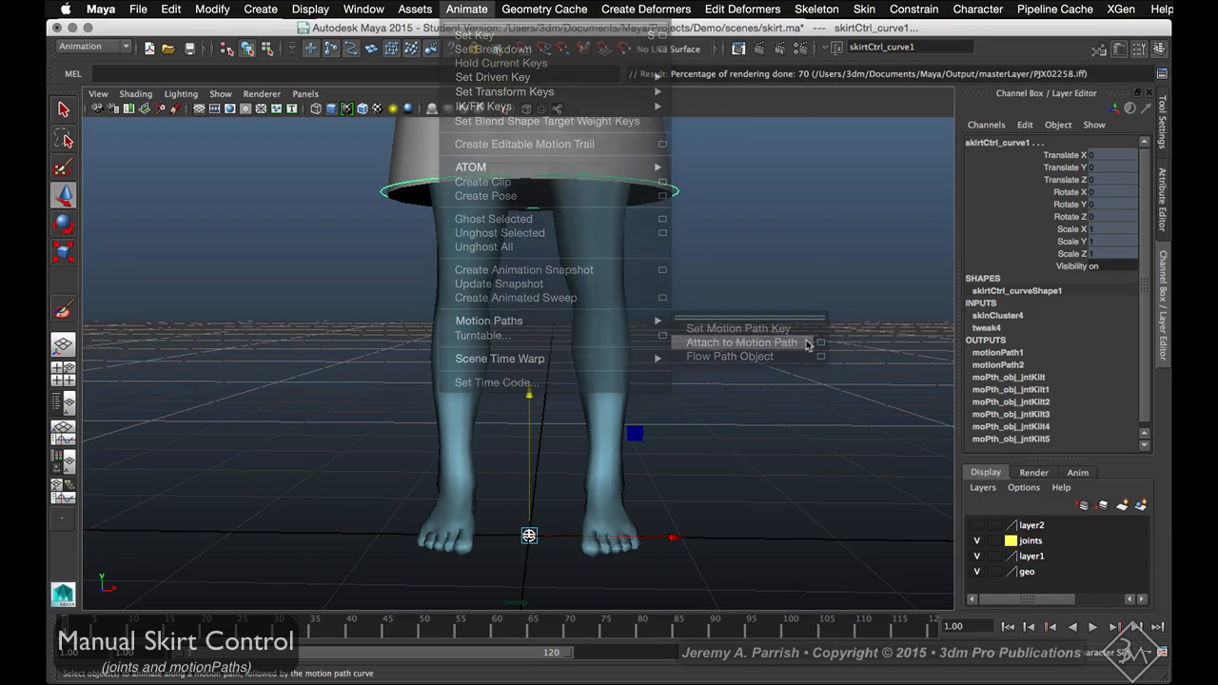
alt+drag(694, 276, 438, 323)
alt+right_drag(438, 323, 586, 358)
alt+middle_drag(586, 358, 521, 322)
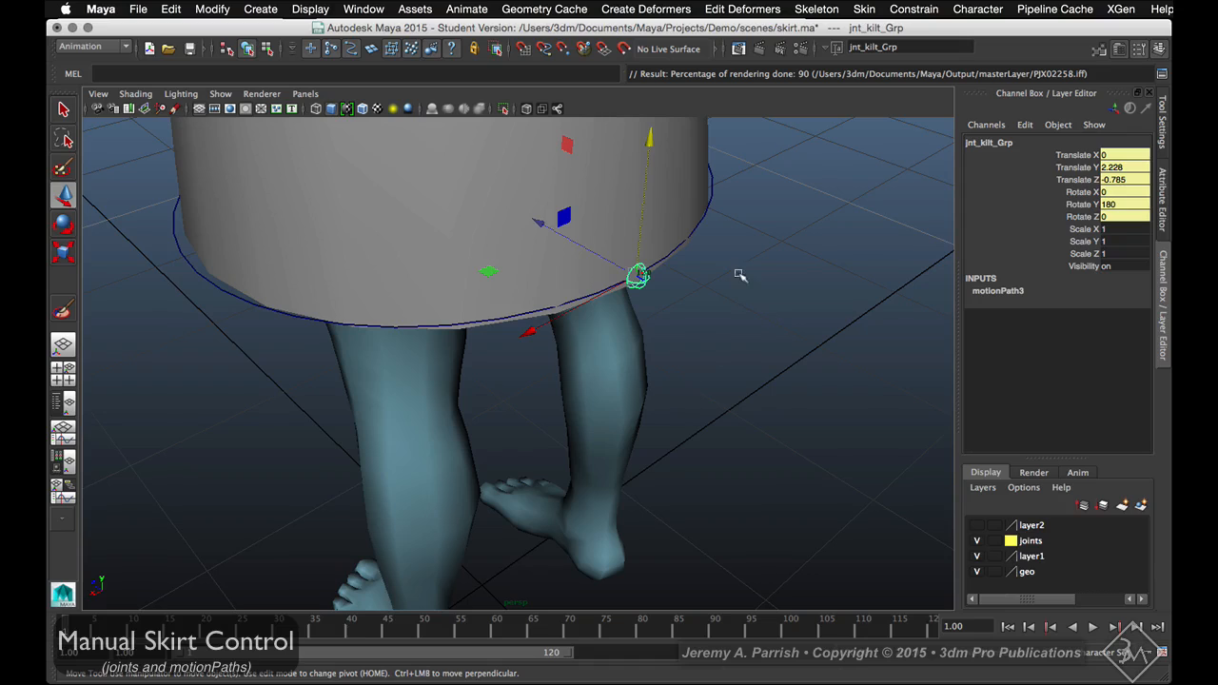
Expand the motionPath3 input of jnt_kilt_Grp and select its U Value channel
click(987, 294)
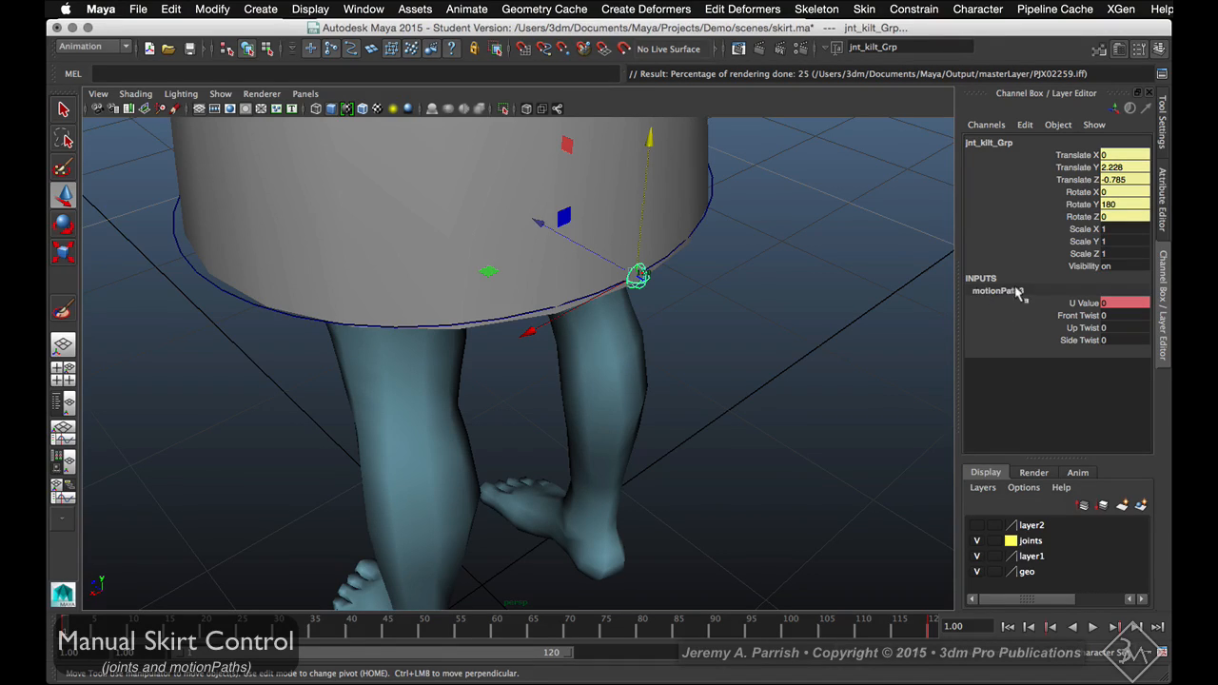
click(1073, 304)
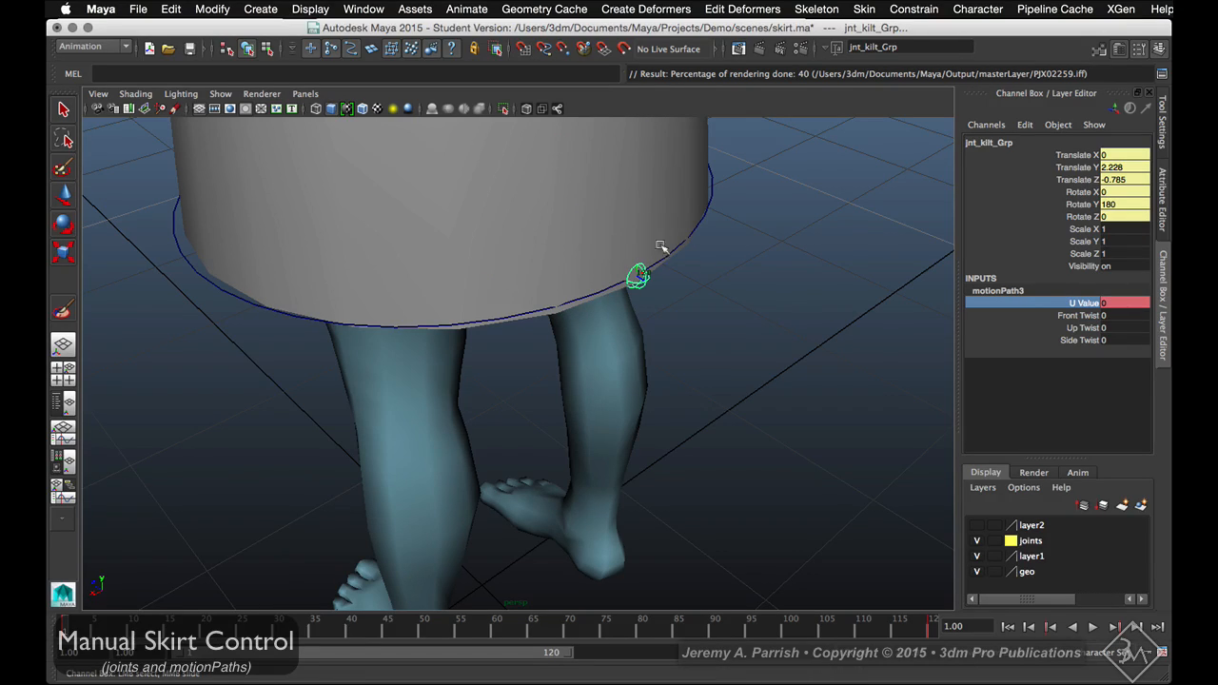
alt+drag(725, 390, 632, 363)
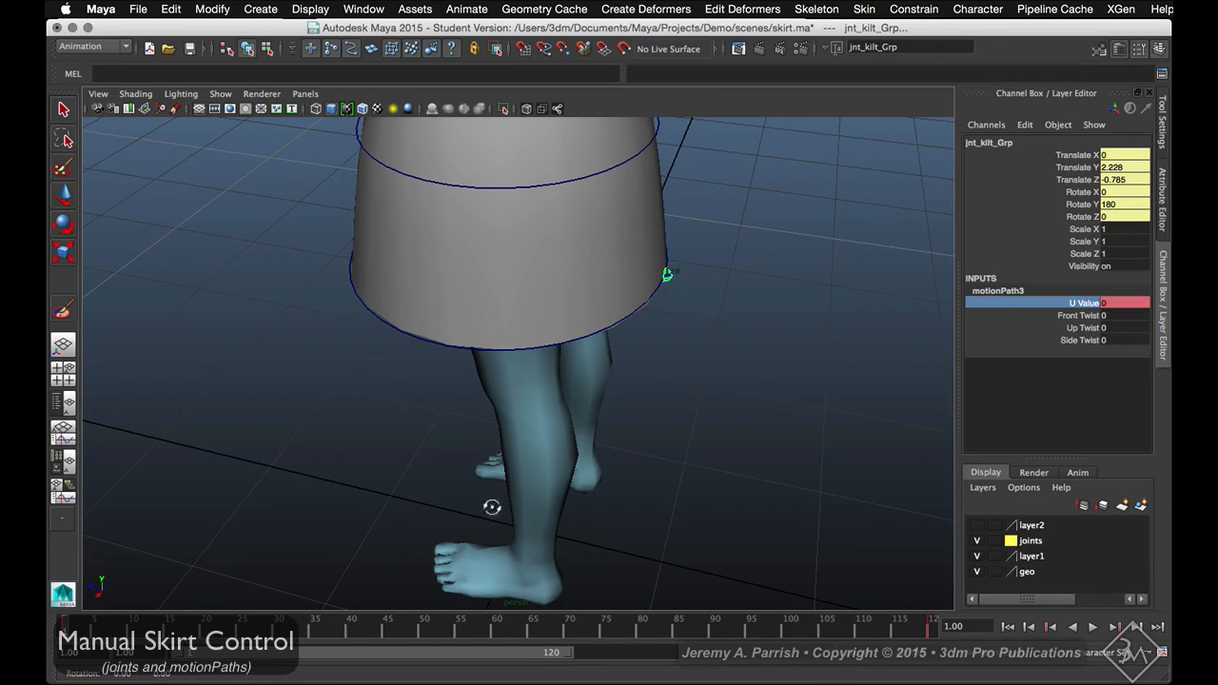
alt+drag(492, 506, 616, 445)
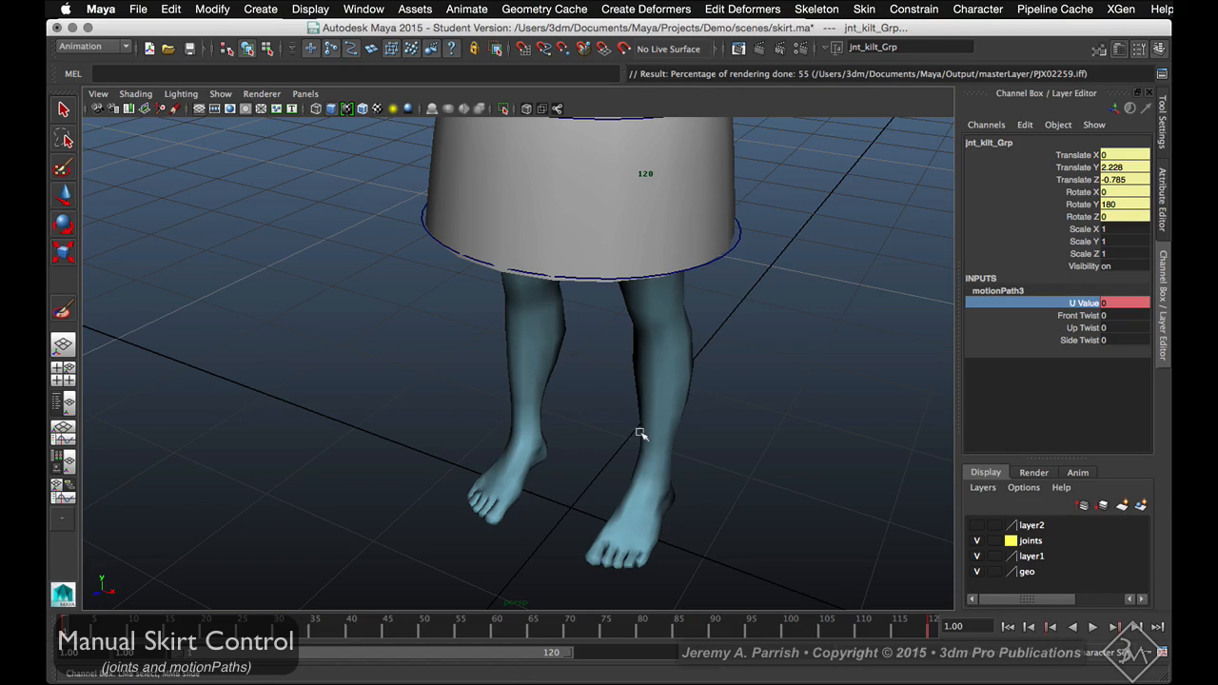
Undo the motion path attachment of jnt_kilt_Grp and the selections made for it
key(super+z)
key(super+z)
key(super+z)
key(super+z)
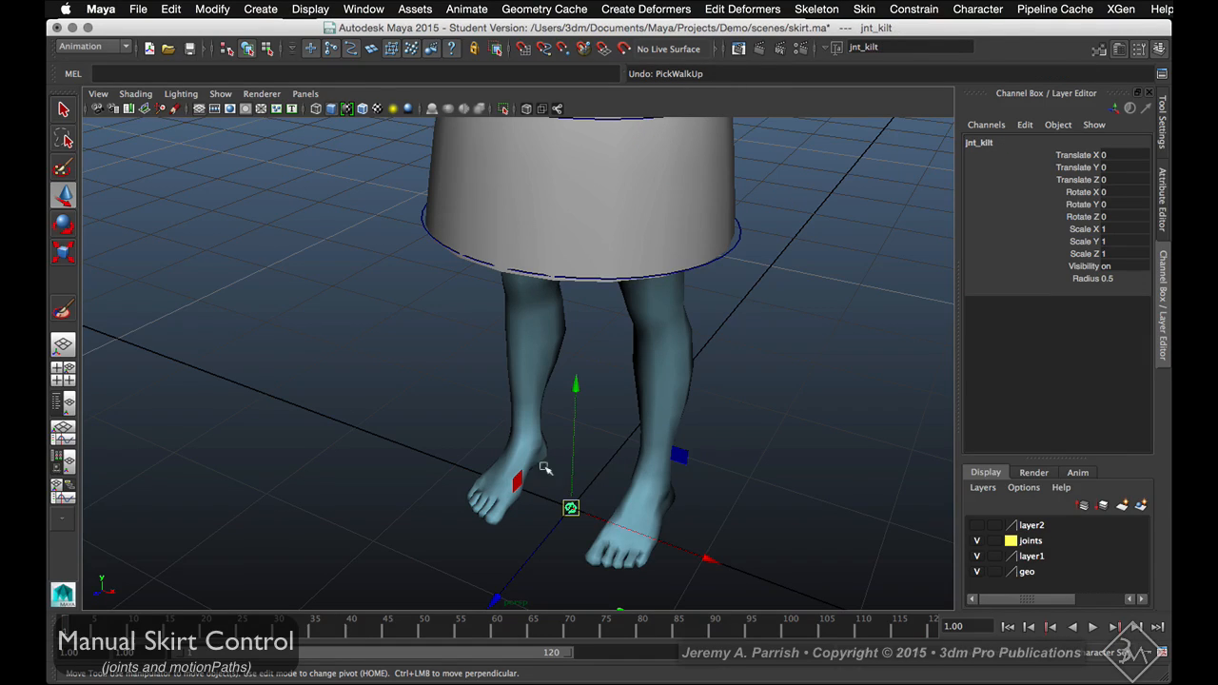
Select the jnt_kilt_Grp group through its joint at the origin and duplicate it
click(558, 498)
click(575, 504)
key(Up)
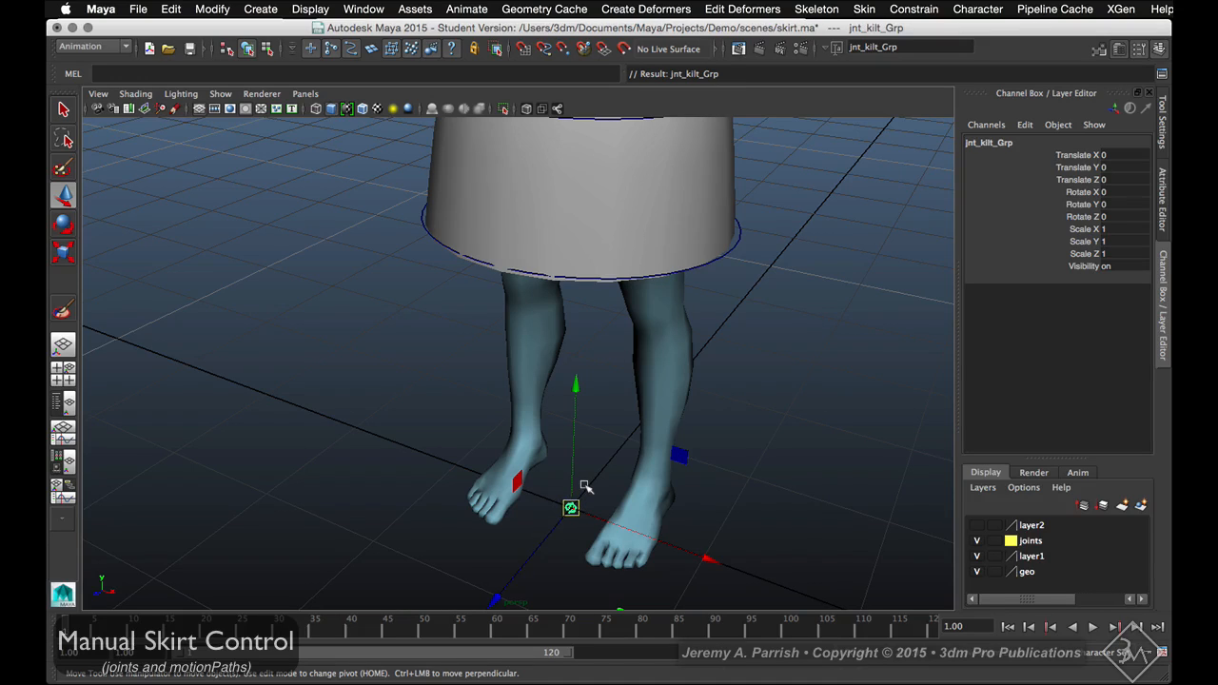
key(ctrl+d)
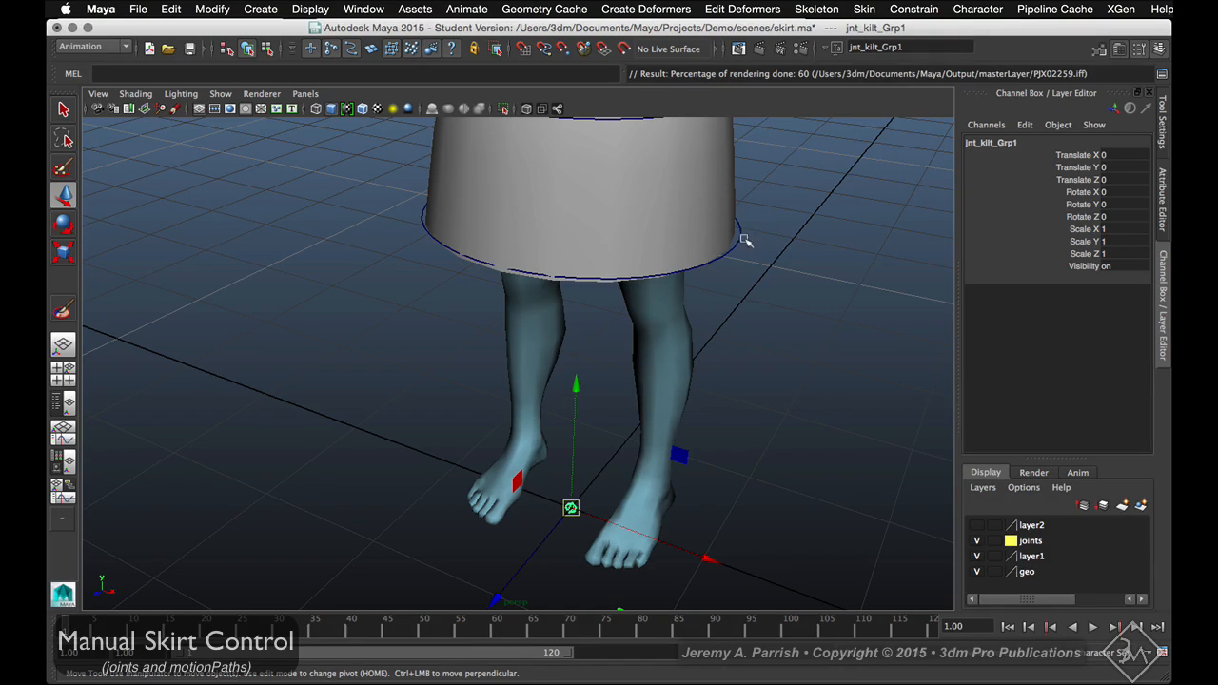
Attach the duplicated group jnt_kilt_Grp1 to the hem curve skirtCtrl_curve1 with Attach to Motion Path
click(739, 238)
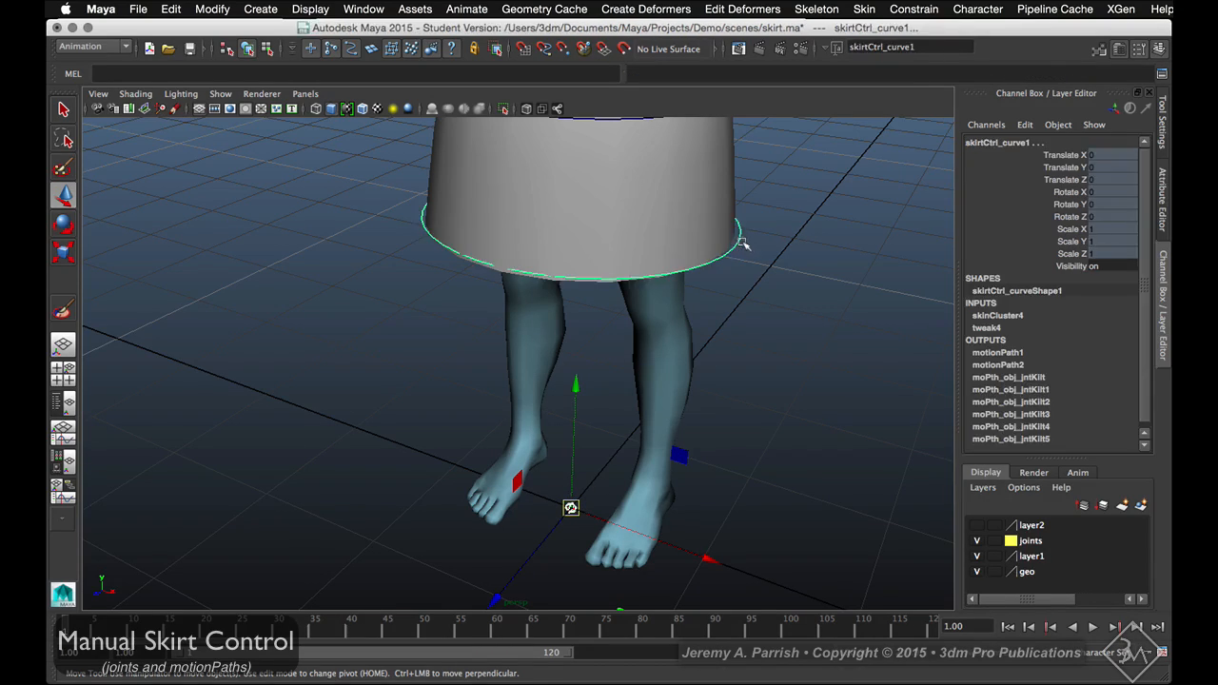
click(467, 8)
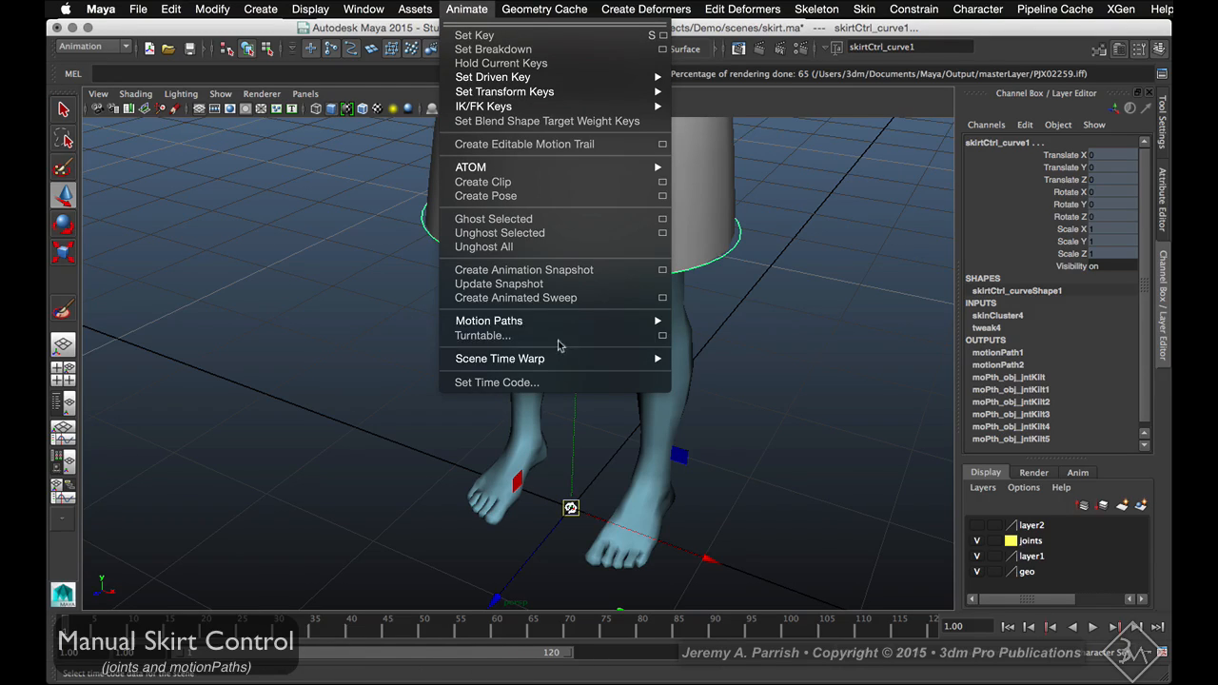
mouse_move(647, 321)
click(745, 342)
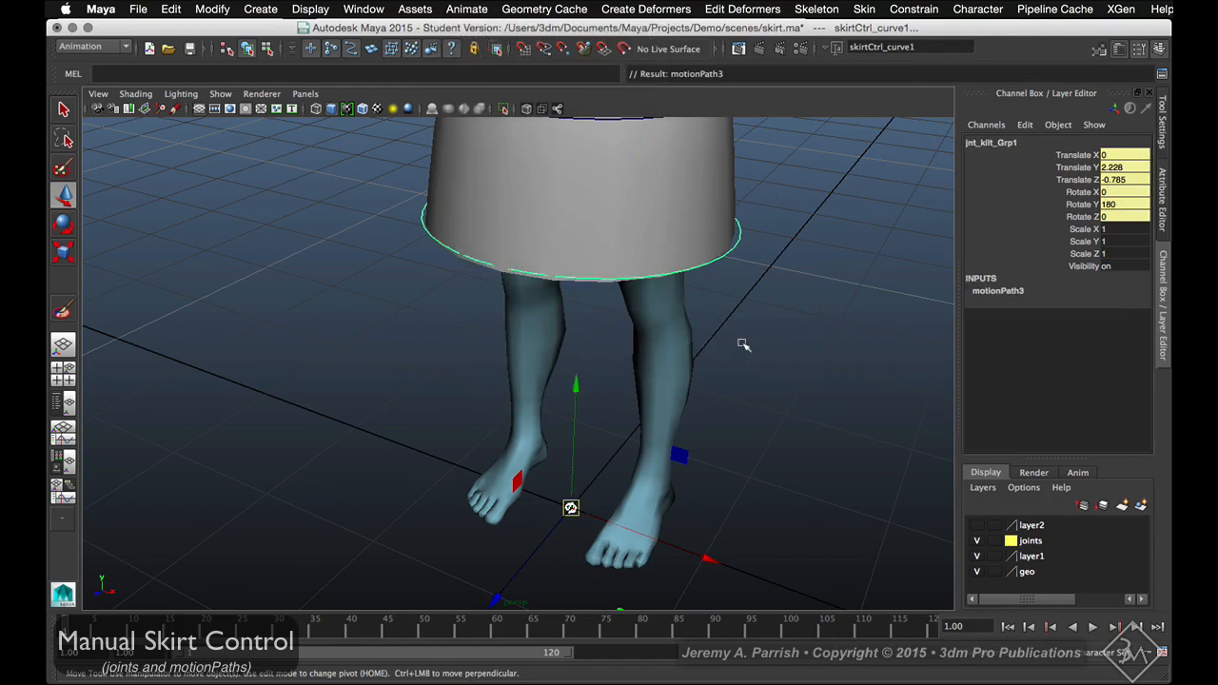
Break the connection on the U Value of motionPath3 for jnt_kilt_Grp1
click(995, 291)
click(1069, 303)
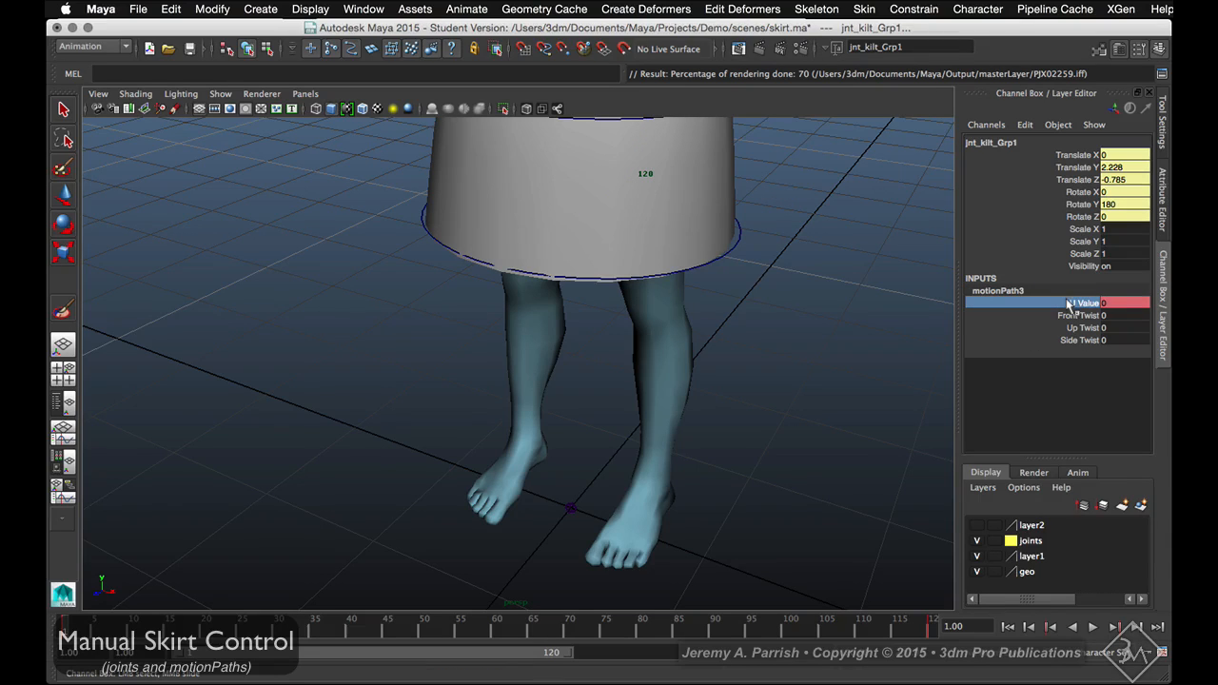
right_drag(1069, 305, 1078, 495)
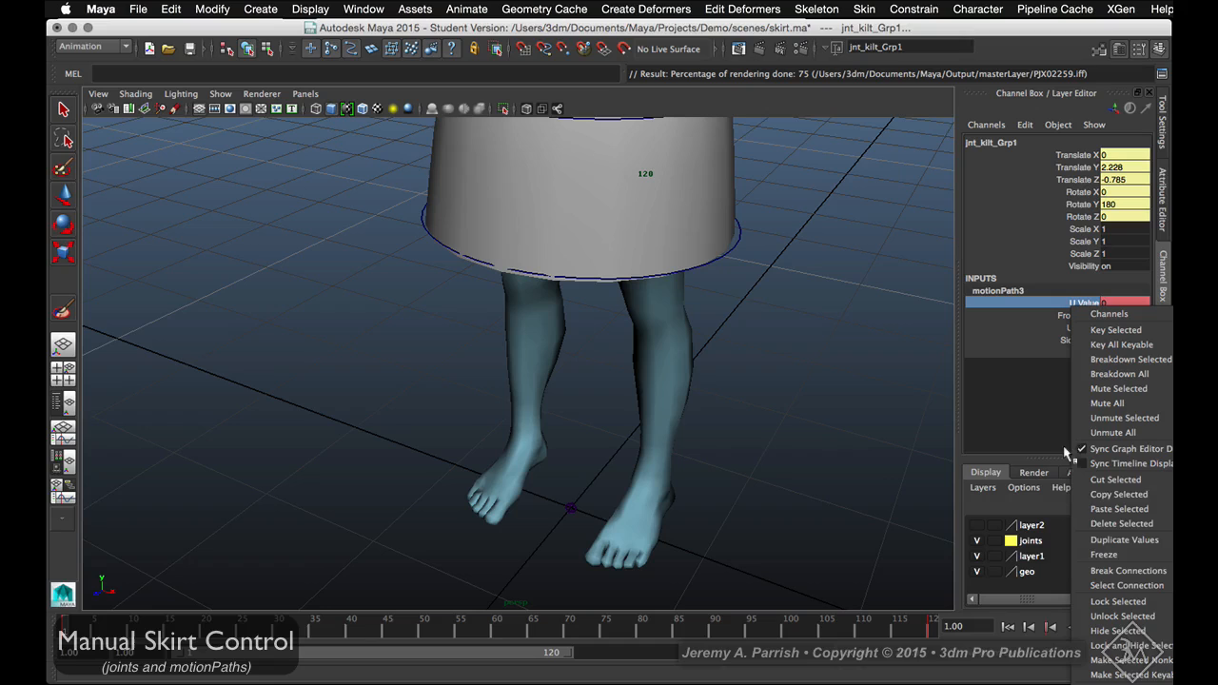
right_drag(1067, 454, 1109, 571)
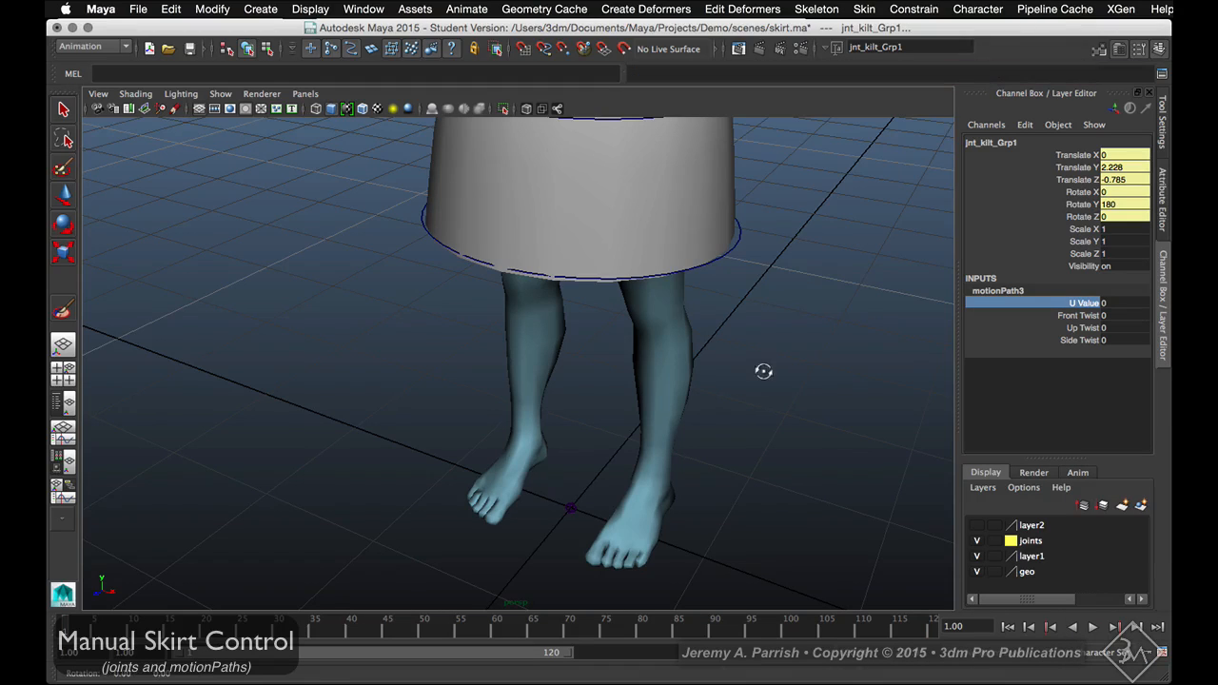
Select the original joint's parent group at the origin and make a second duplicate, jnt_kilt_Grp2
alt+drag(763, 371, 723, 361)
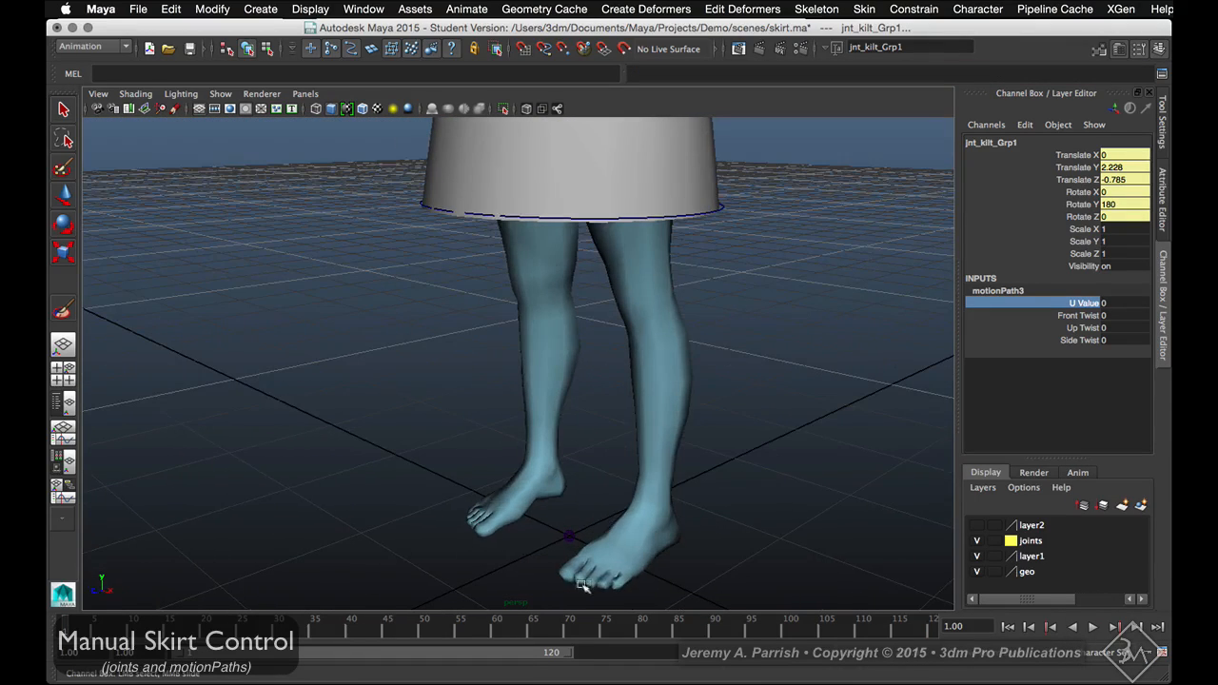
click(571, 533)
key(w)
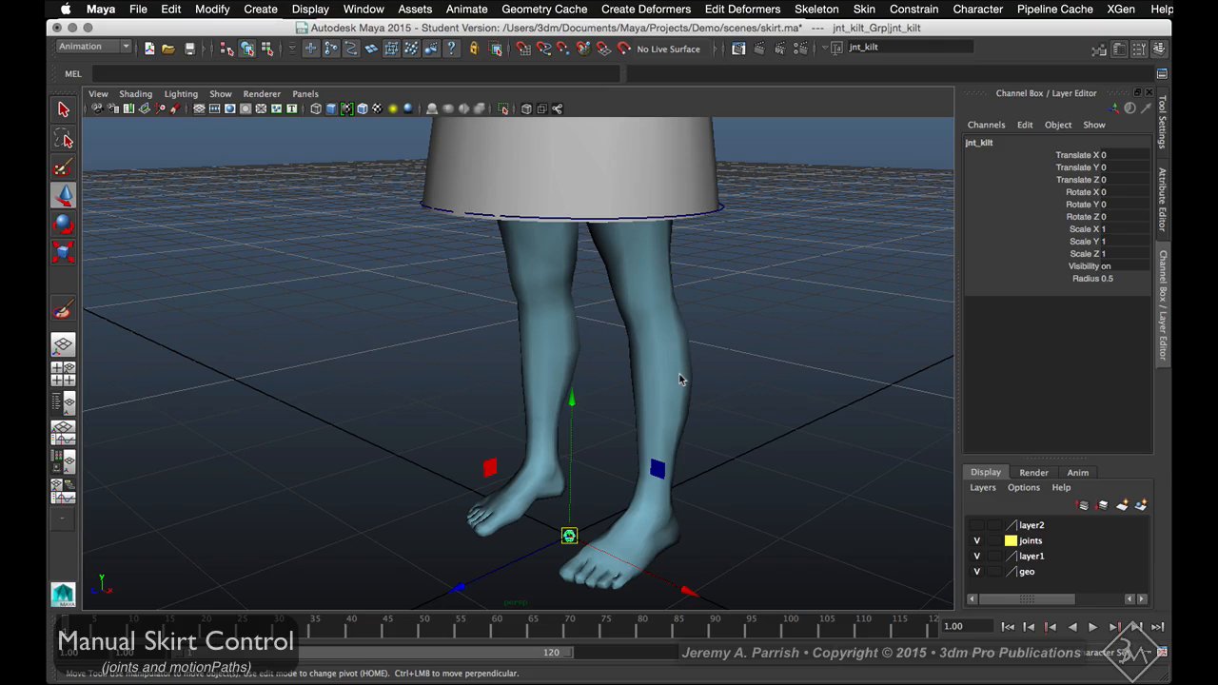
key(Up)
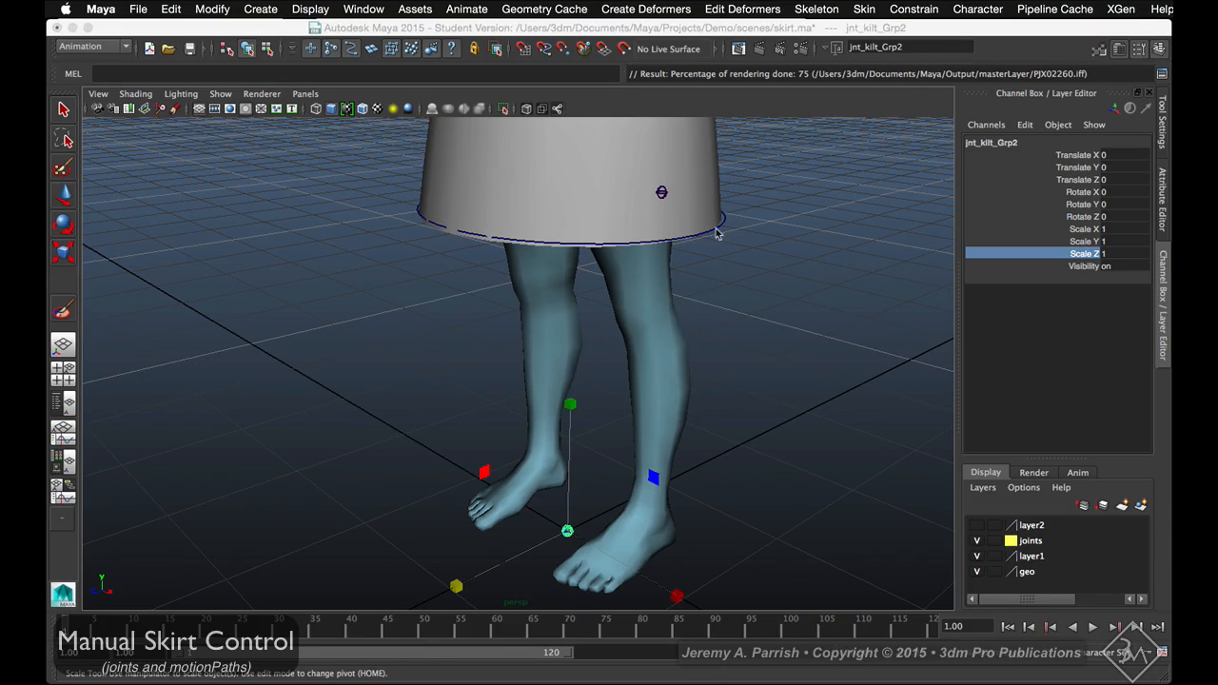
Attach jnt_kilt_Grp2 to the hem curve skirtCtrl_curve1 with Attach to Motion Path
click(718, 233)
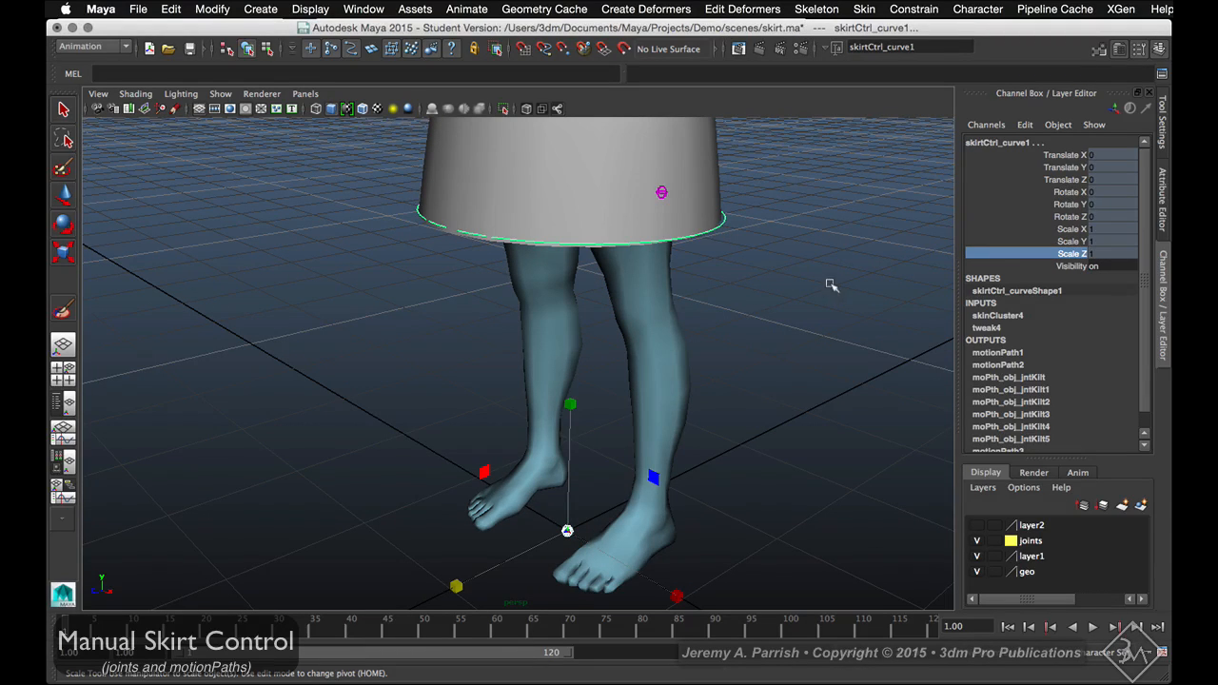
click(780, 284)
key(w)
key(z)
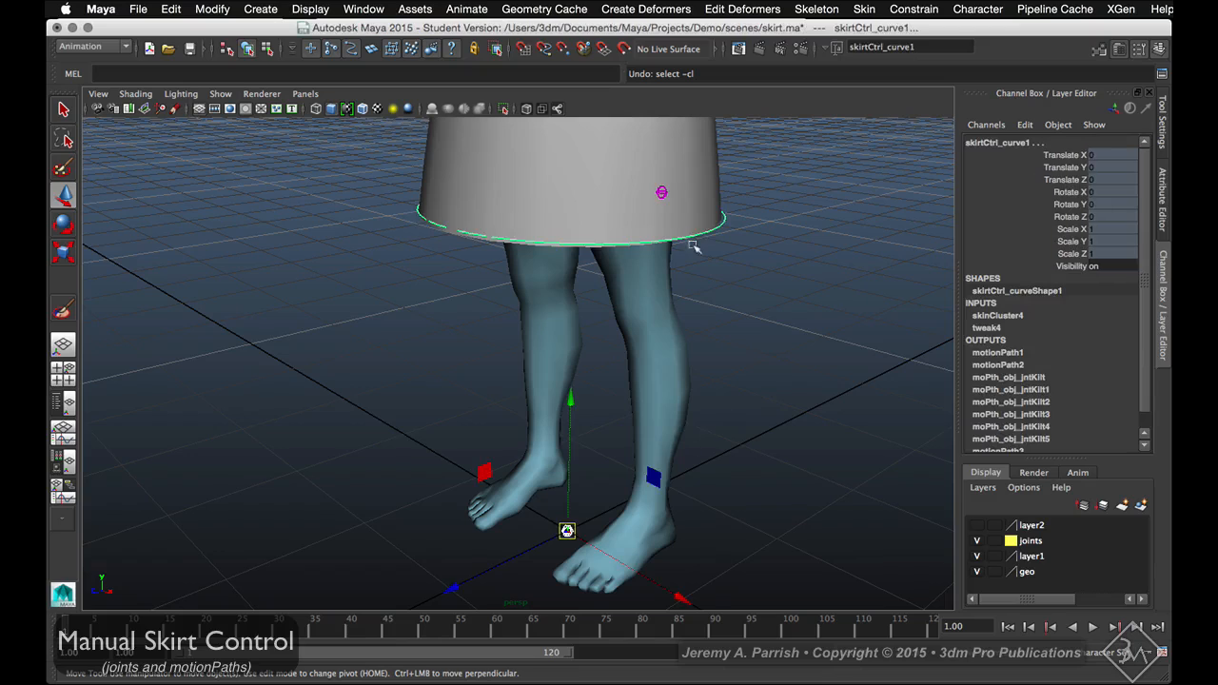
click(475, 13)
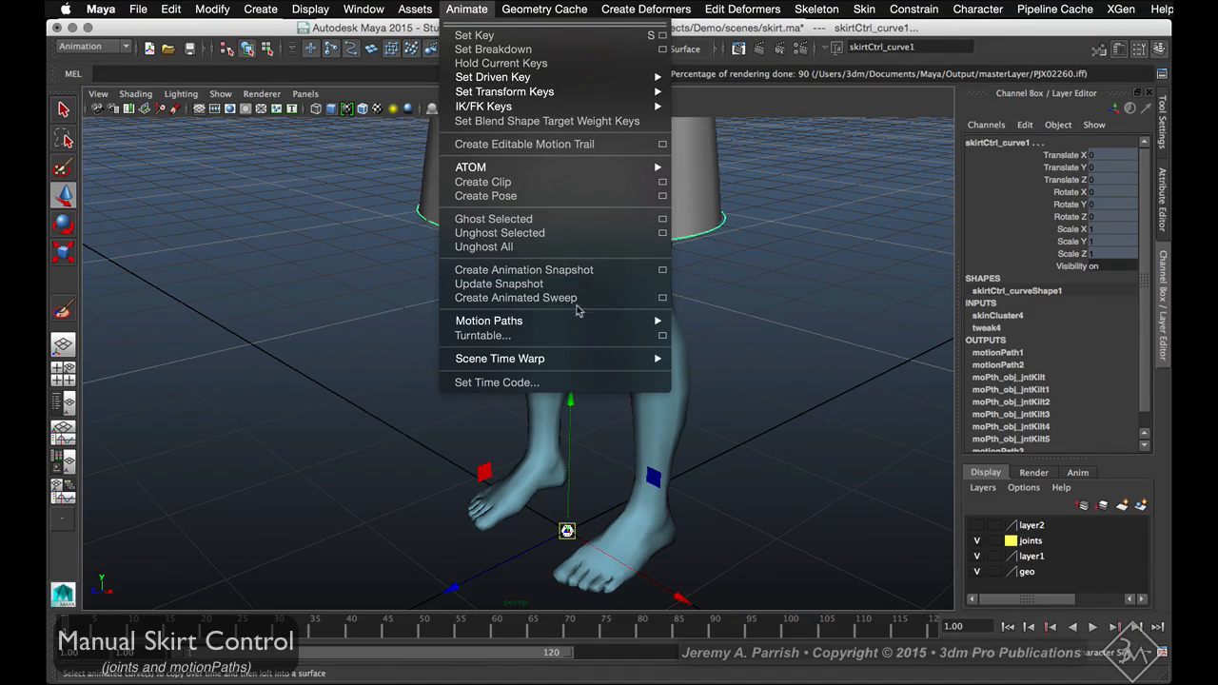
mouse_move(571, 321)
click(748, 340)
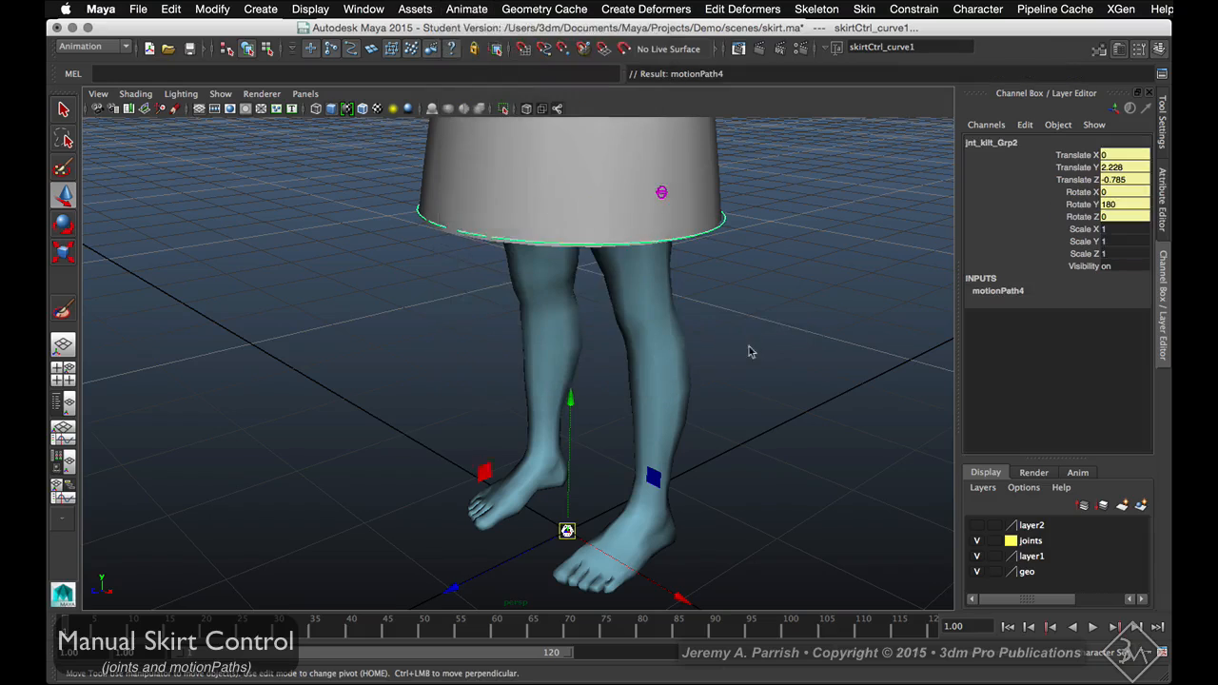
Break the connection on motionPath4's U Value for jnt_kilt_Grp2 and set that U Value to 0.5
double_click(980, 142)
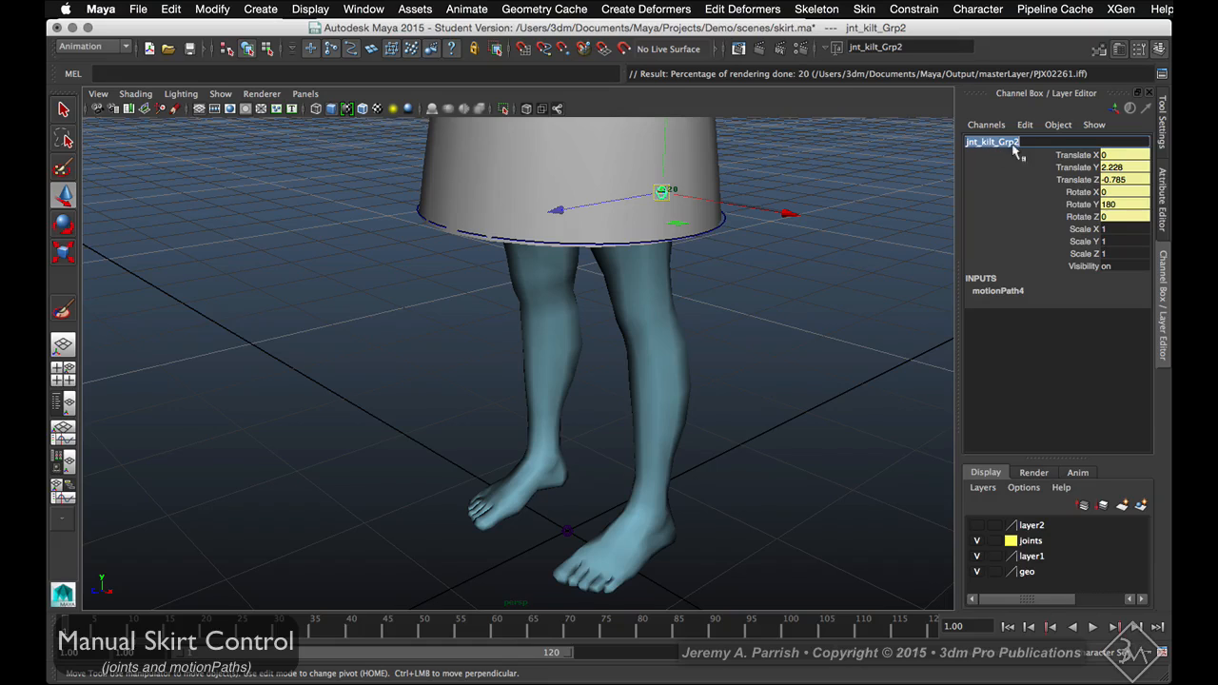
click(992, 291)
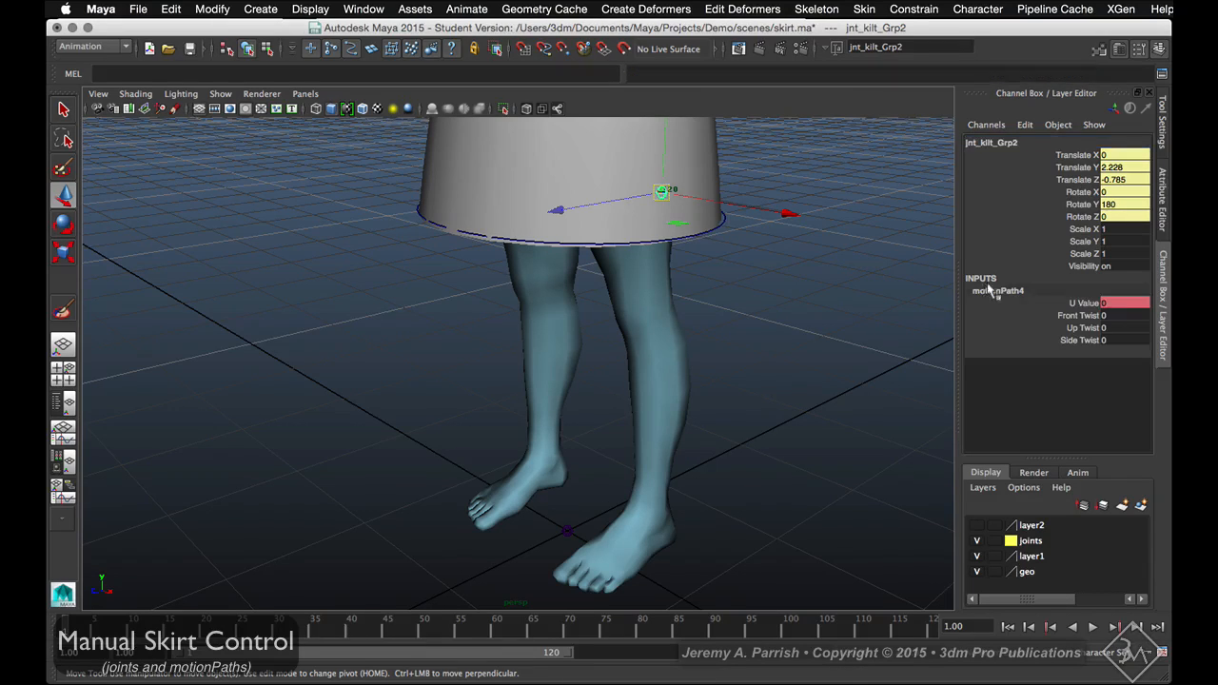
click(1084, 303)
right_click(1071, 305)
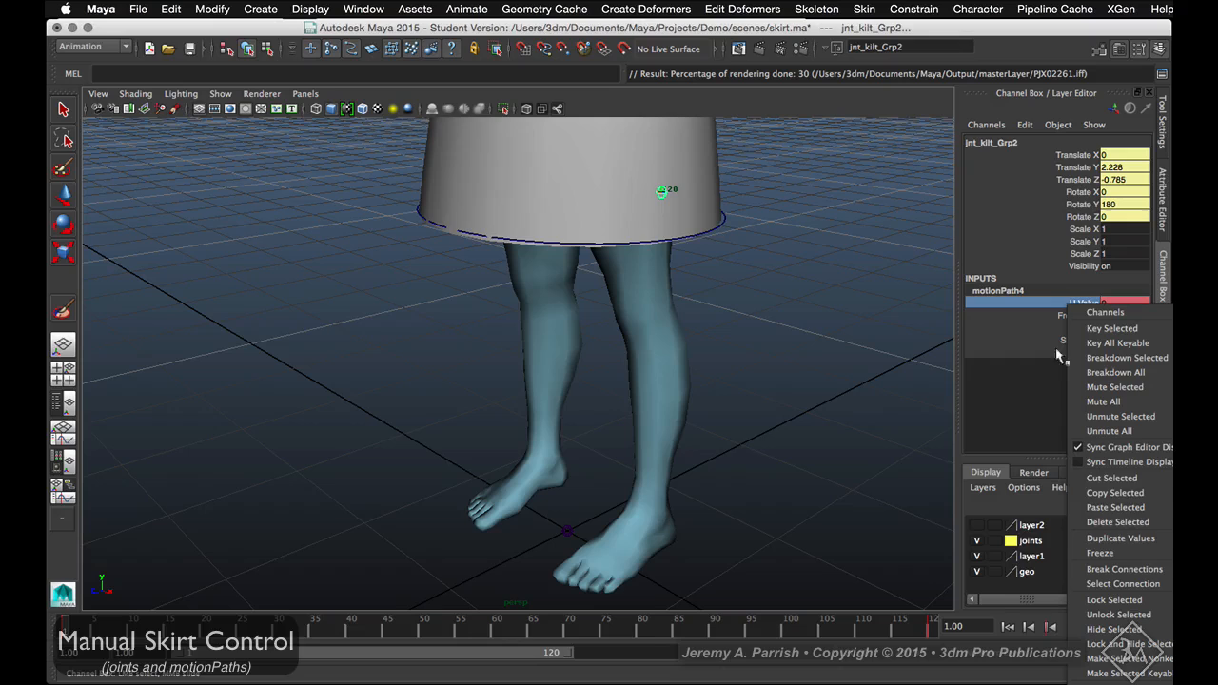
click(1121, 570)
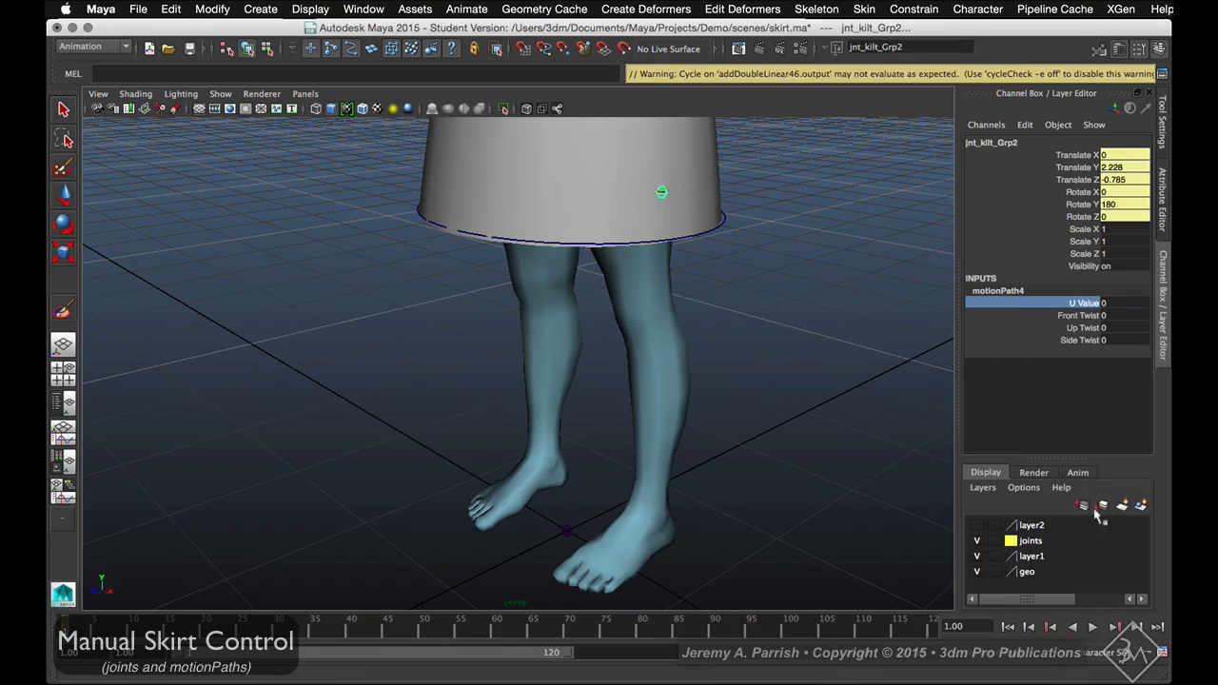
double_click(1104, 302)
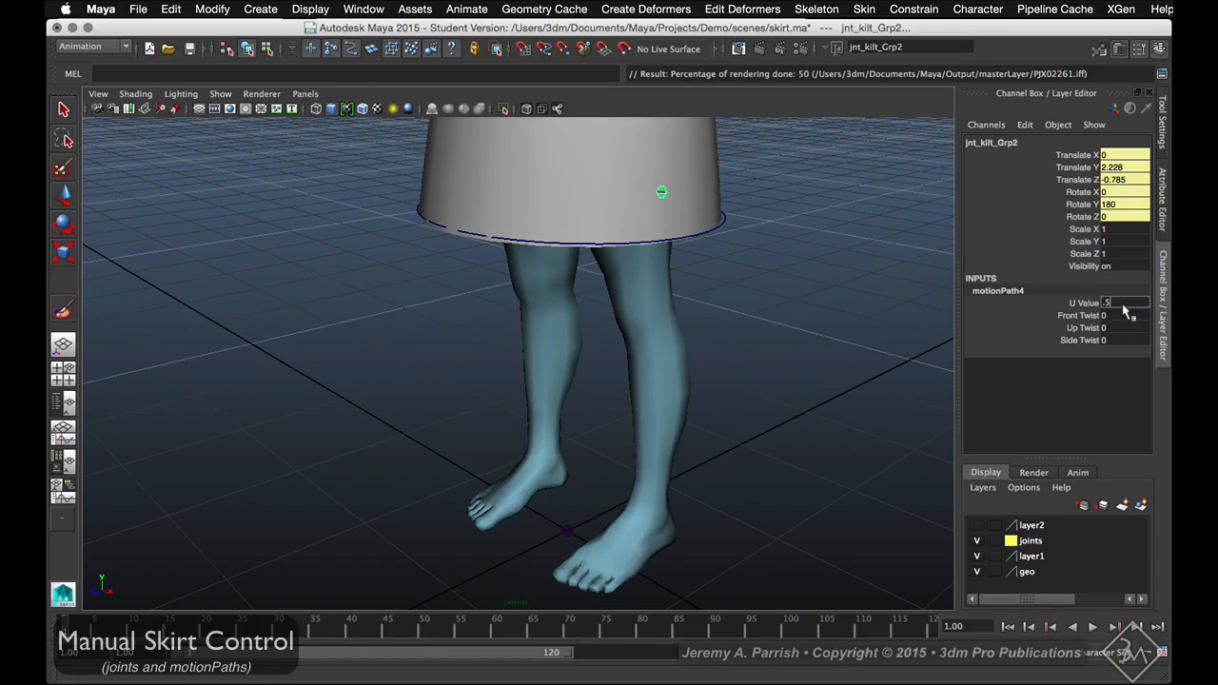
key(Return)
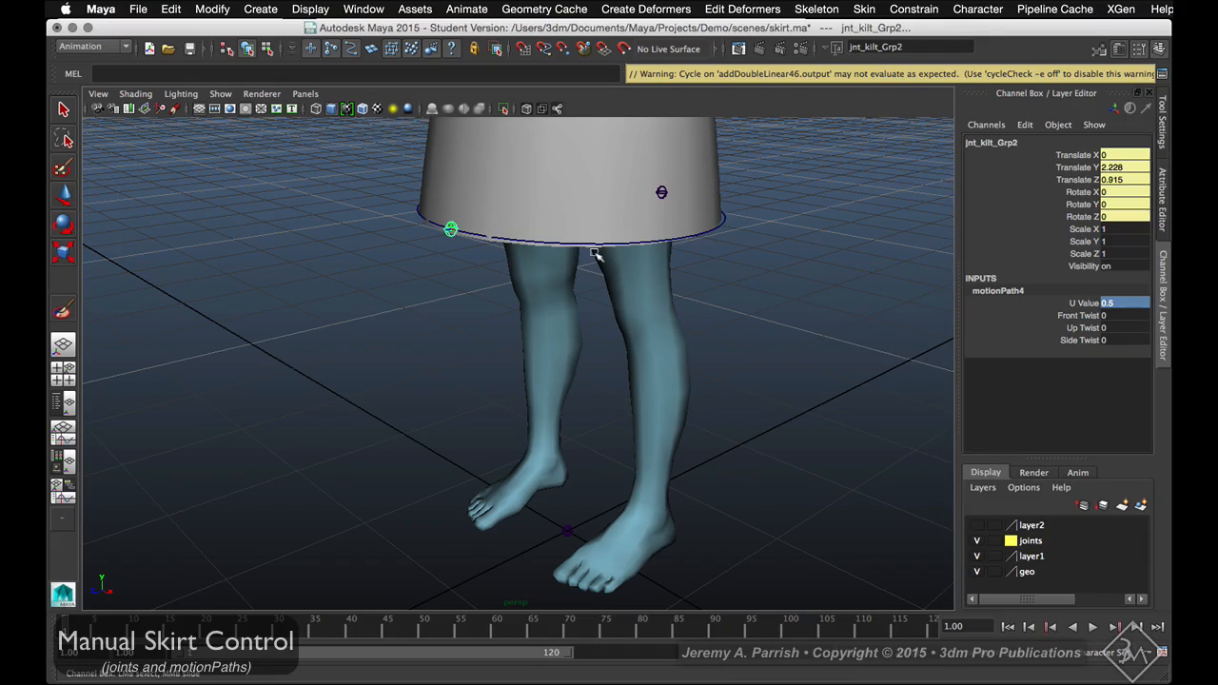
Examine from several angles how the two duplicated joints sit along the skirt's hem curve
alt+drag(598, 255, 632, 271)
alt+drag(326, 314, 384, 311)
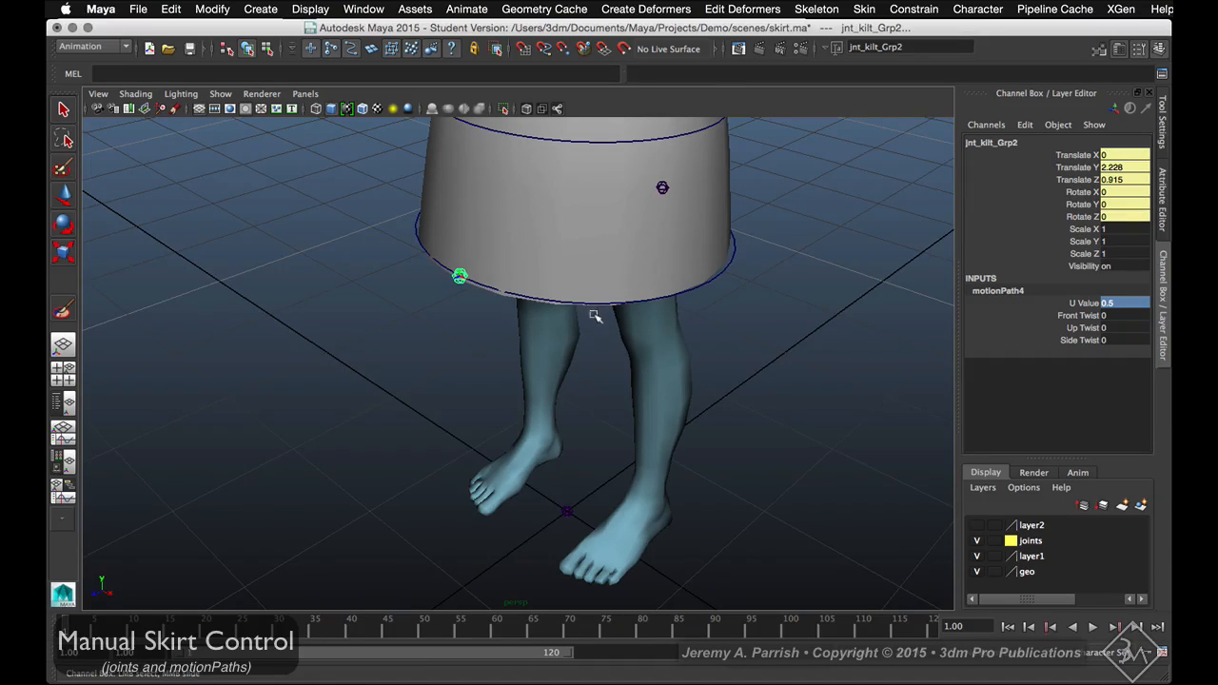
alt+drag(596, 313, 506, 313)
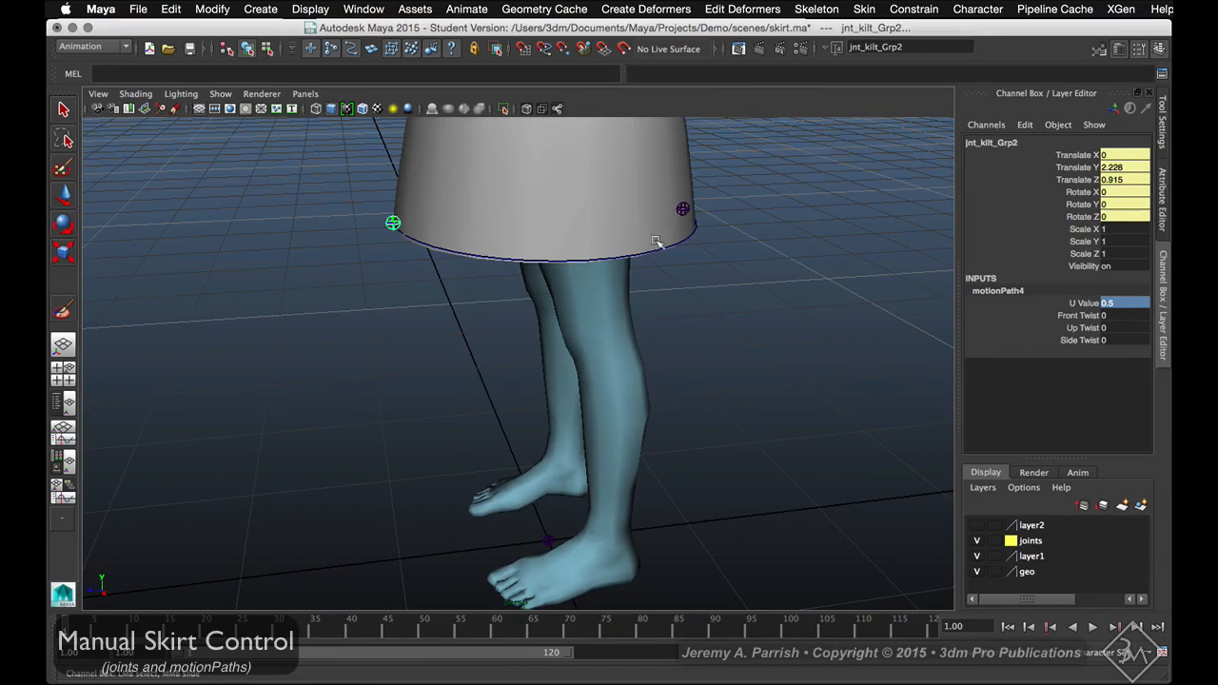
alt+drag(656, 242, 700, 191)
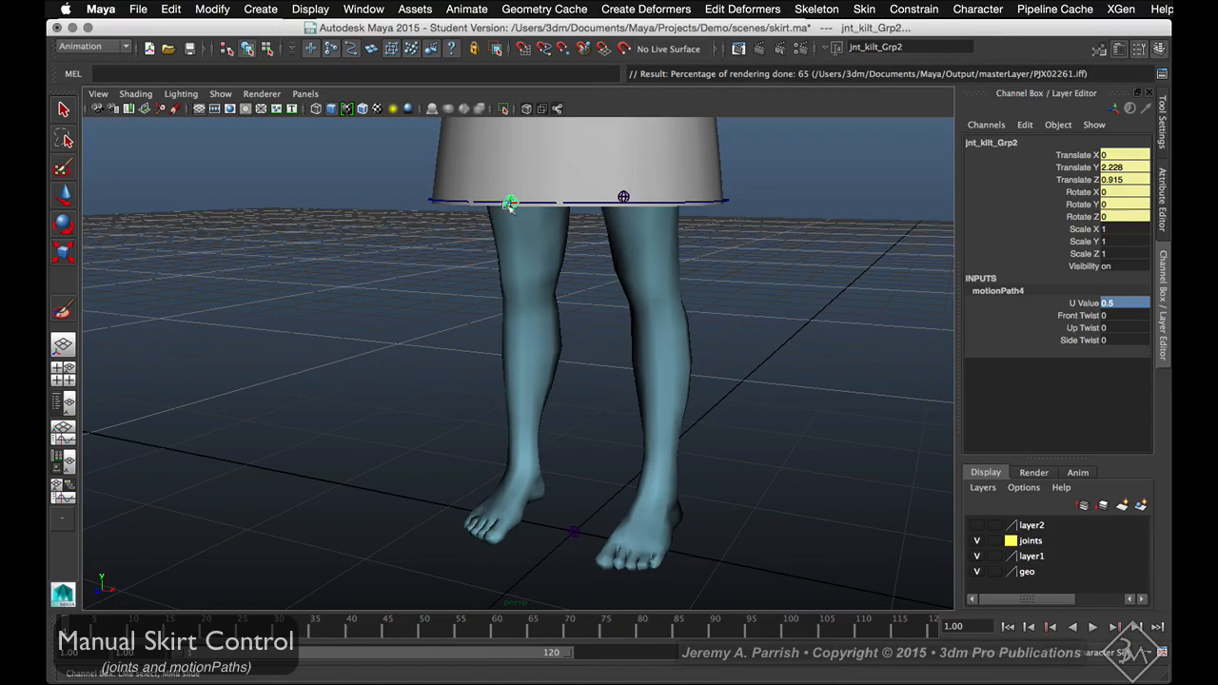
key(f)
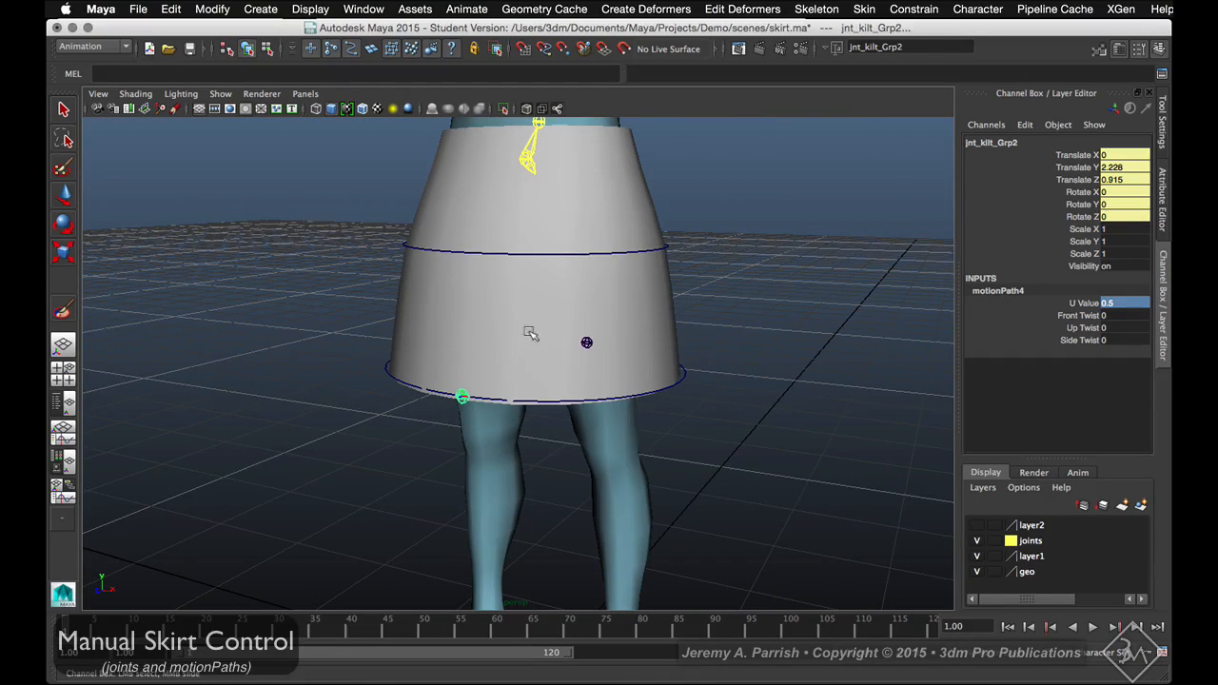
alt+drag(622, 416, 667, 426)
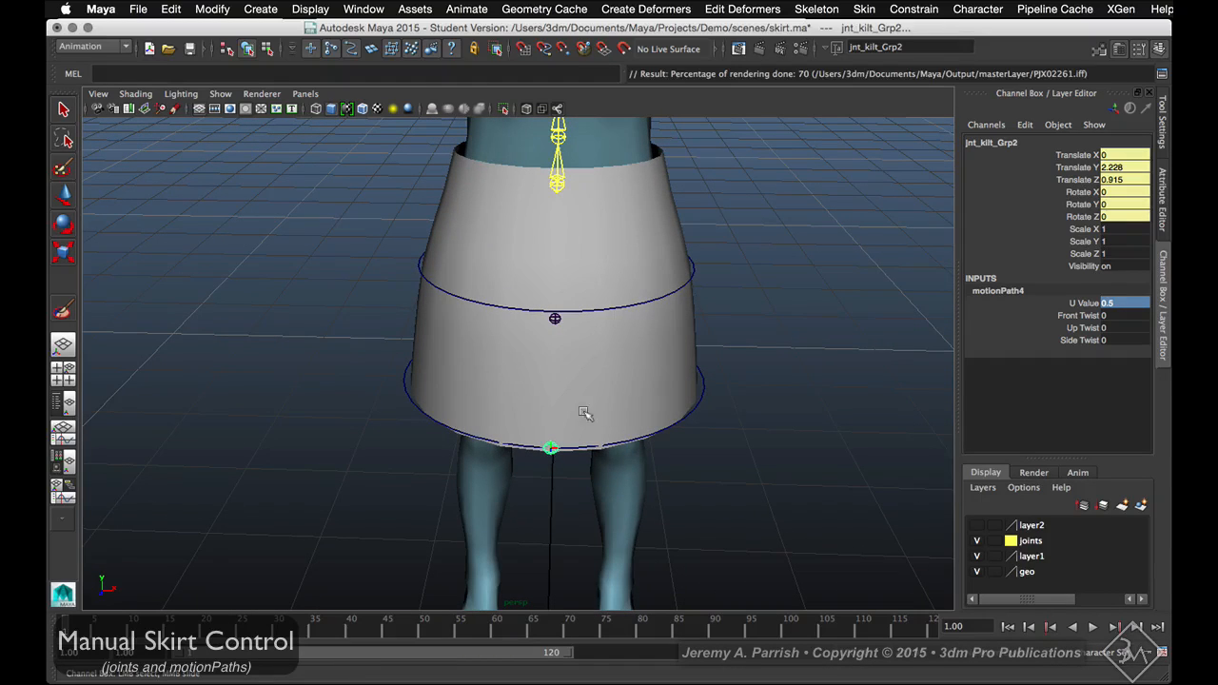
alt+drag(504, 463, 504, 425)
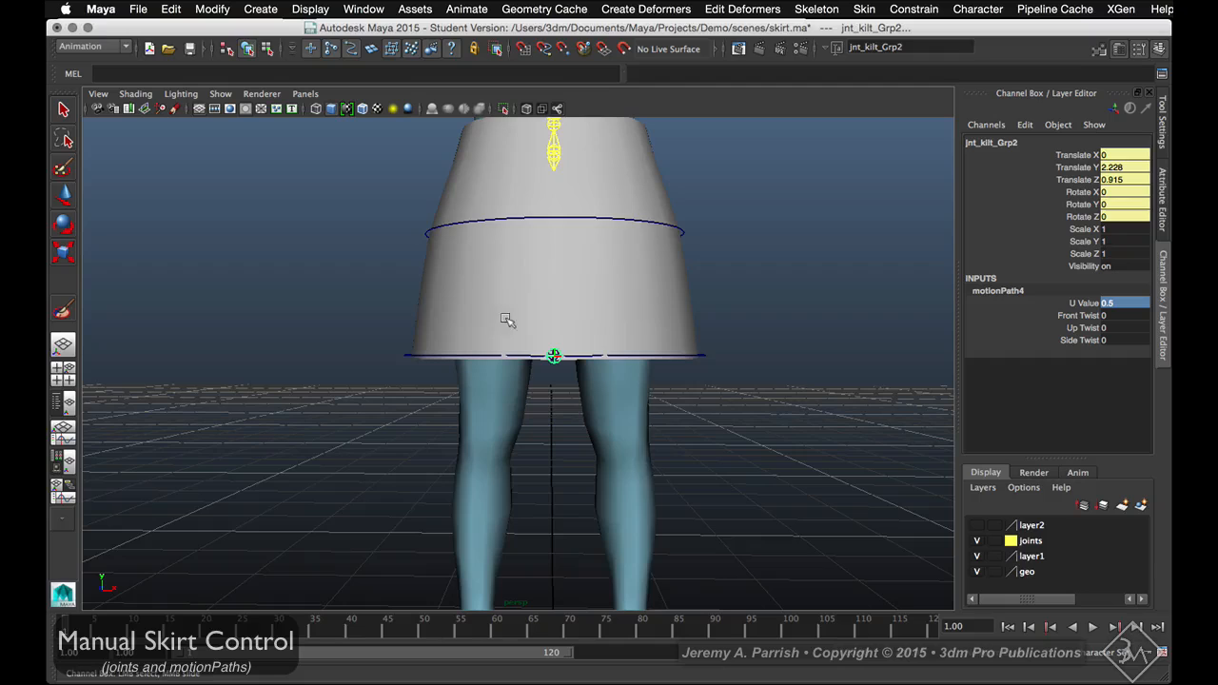
alt+drag(545, 308, 542, 337)
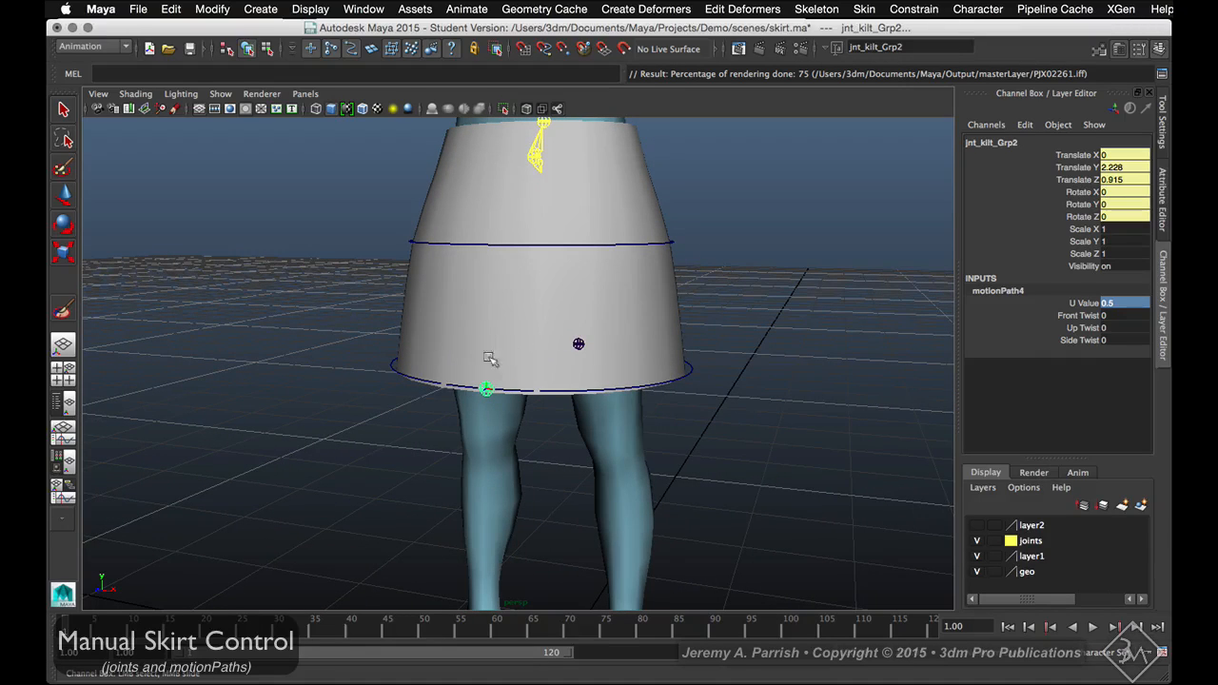
alt+drag(491, 409, 446, 403)
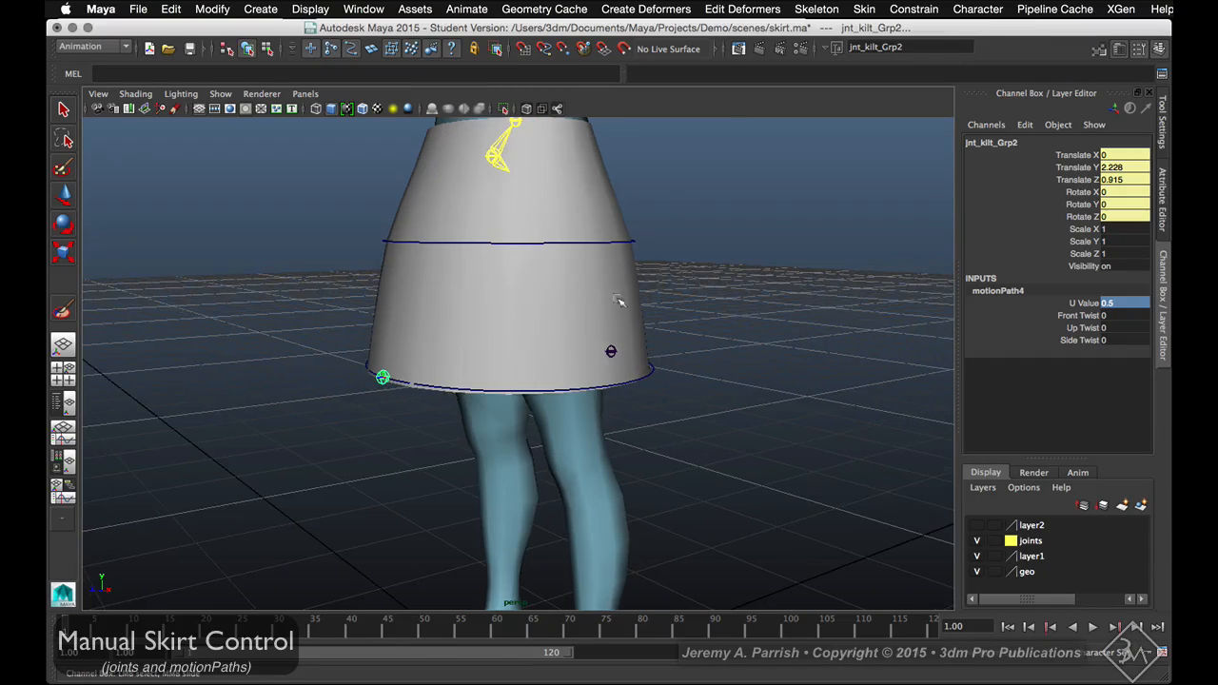
alt+drag(653, 352, 717, 339)
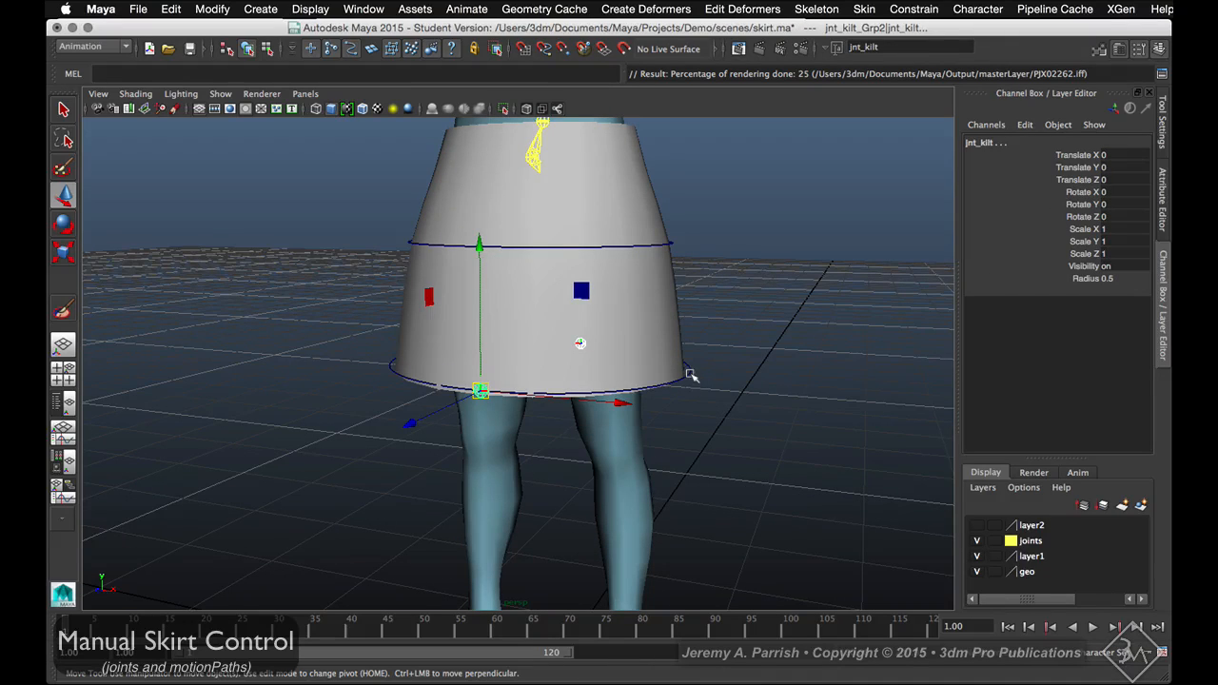
Duplicate both hem joint groups and skirtCtrl_curve1 once with Duplicate Special, using Duplicate input graph and grouping under World
key(Up)
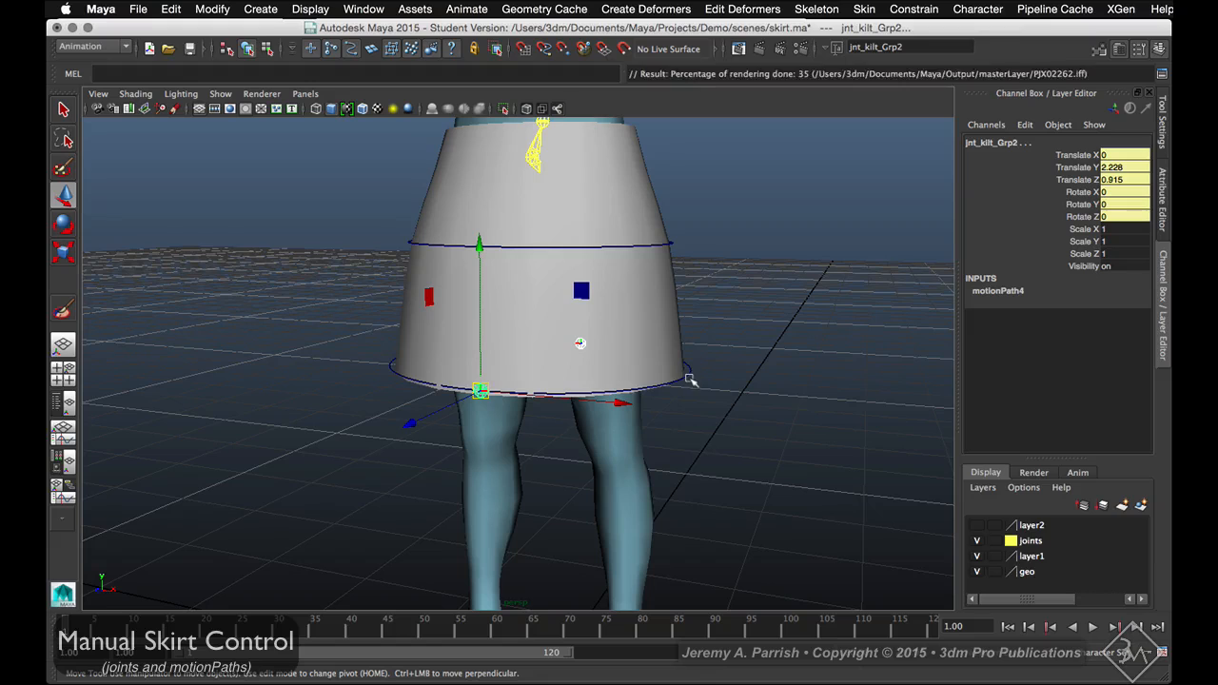
click(685, 378)
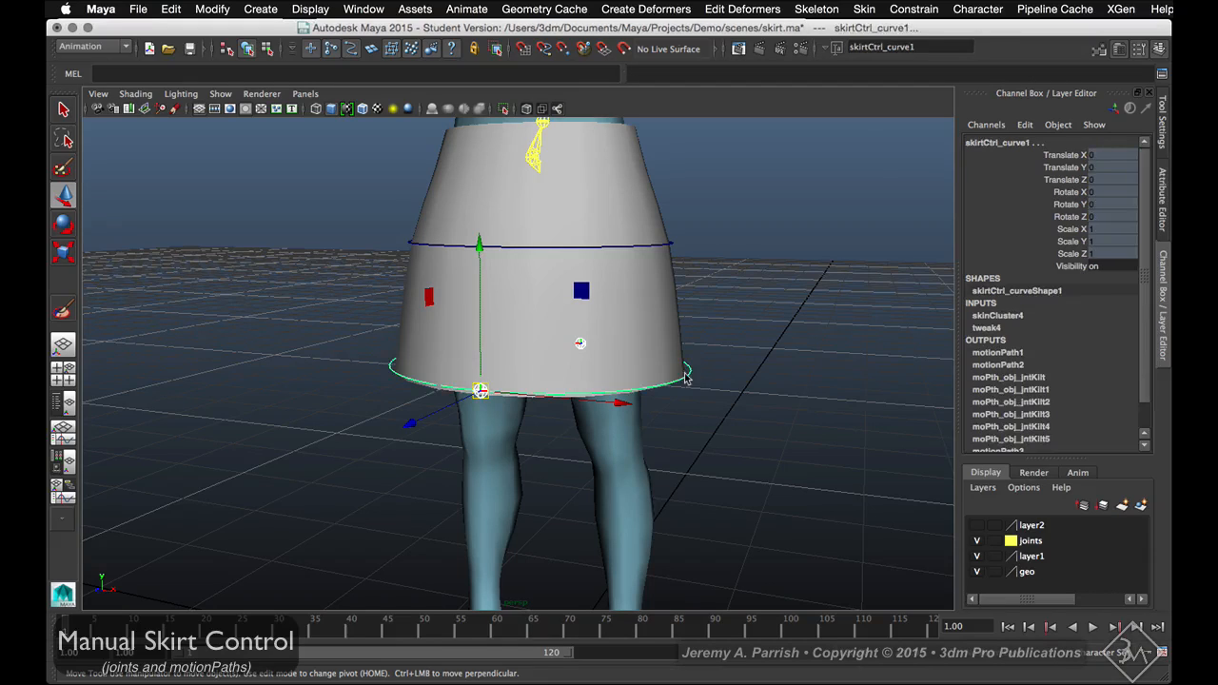
click(168, 8)
mouse_move(133, 12)
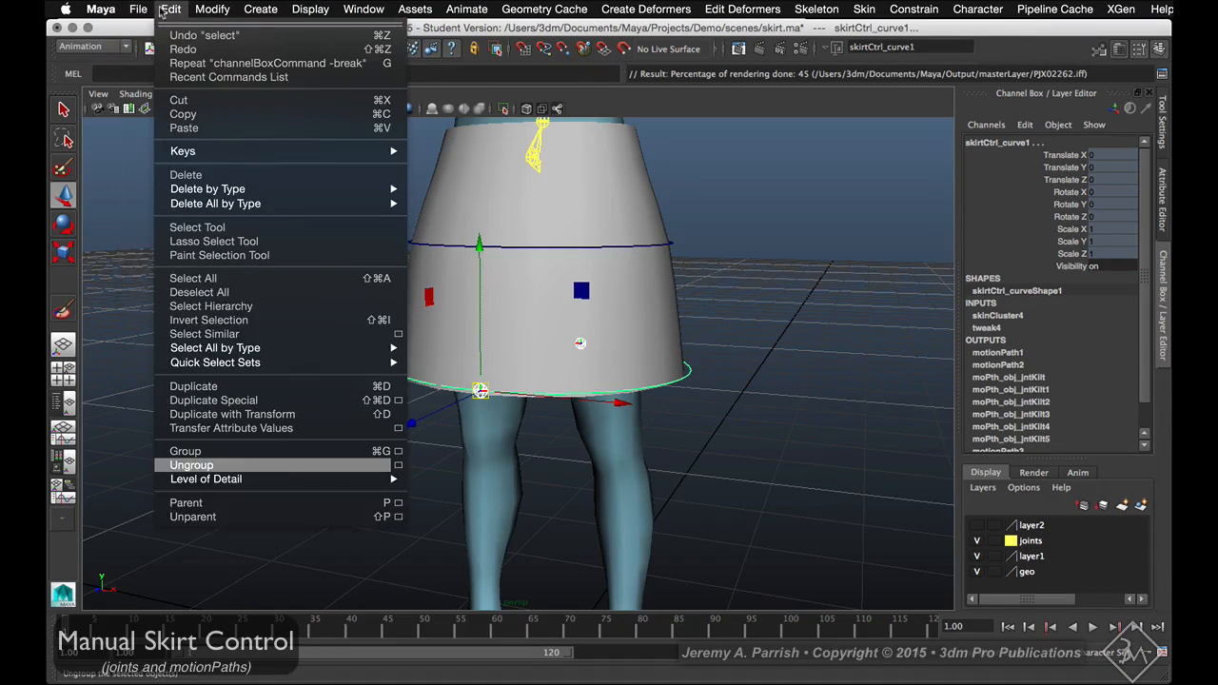
click(398, 401)
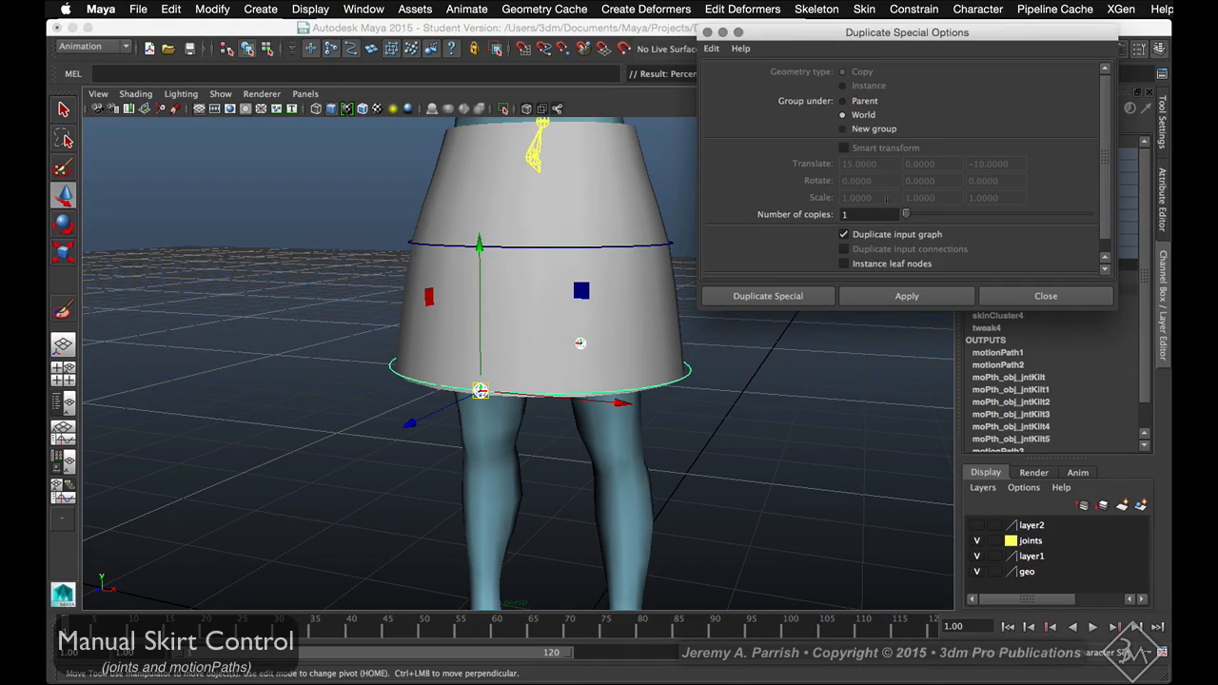
scroll(770, 216, down, 1)
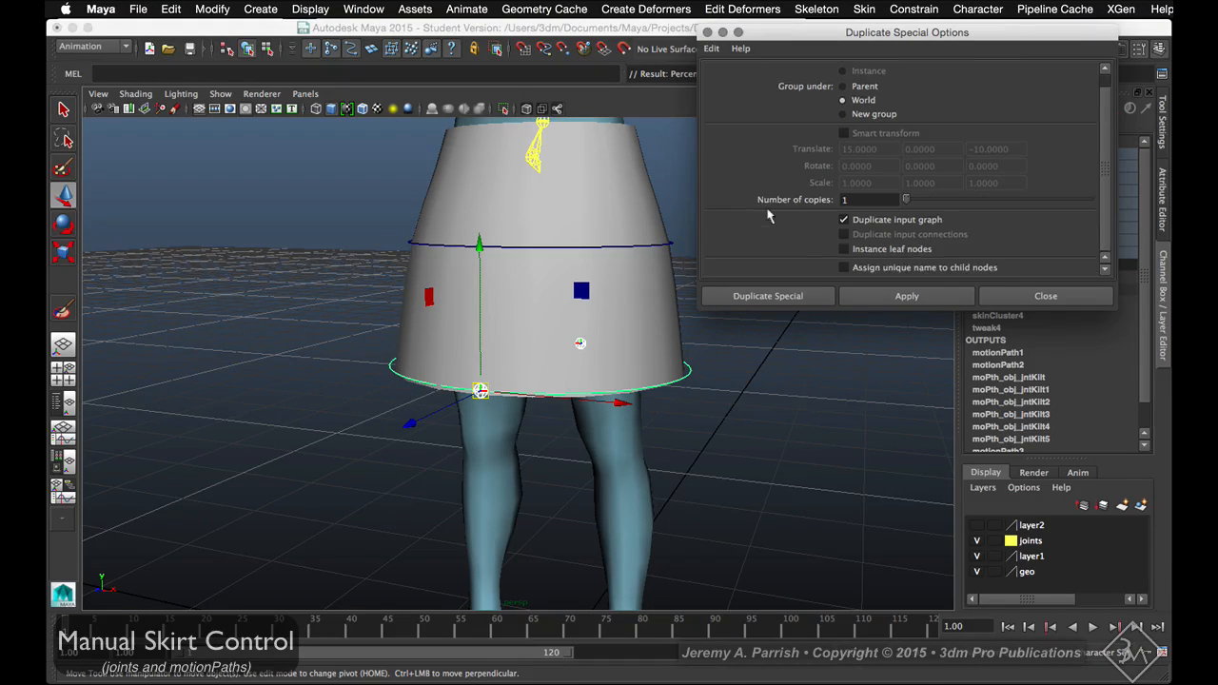
click(883, 296)
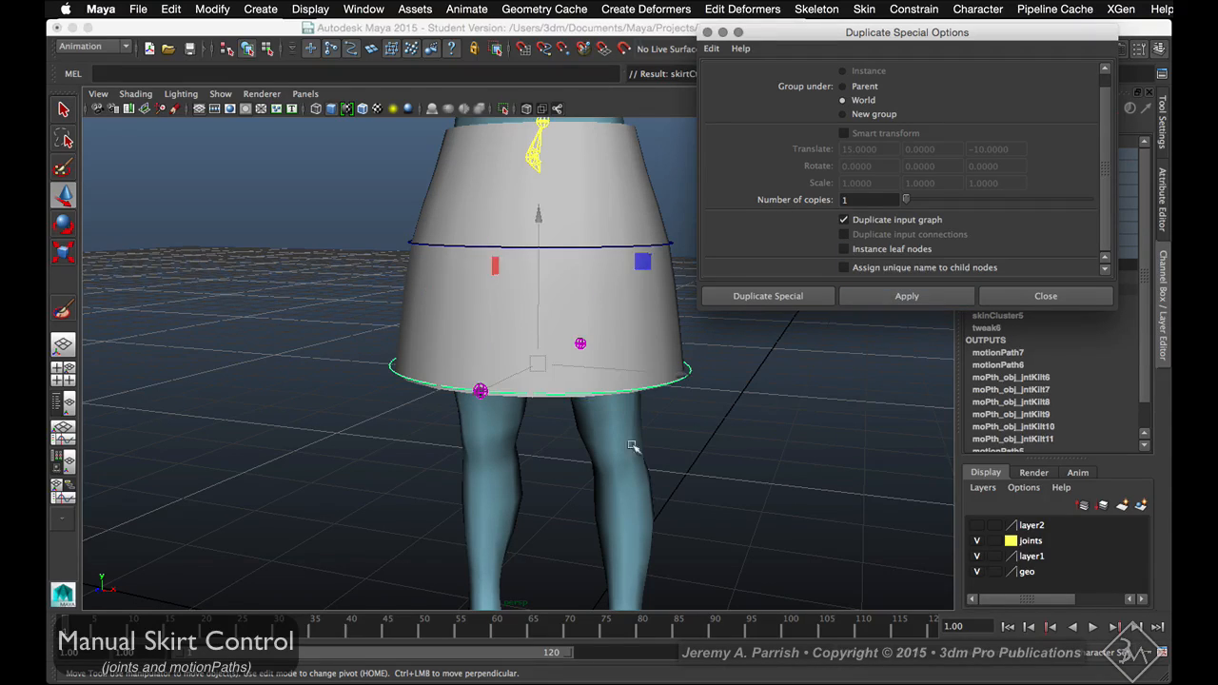
Move the duplicated curve skirtCtrl_curve2 up near the skirt's middle curve, to a Translate Y of about 0.724
click(670, 382)
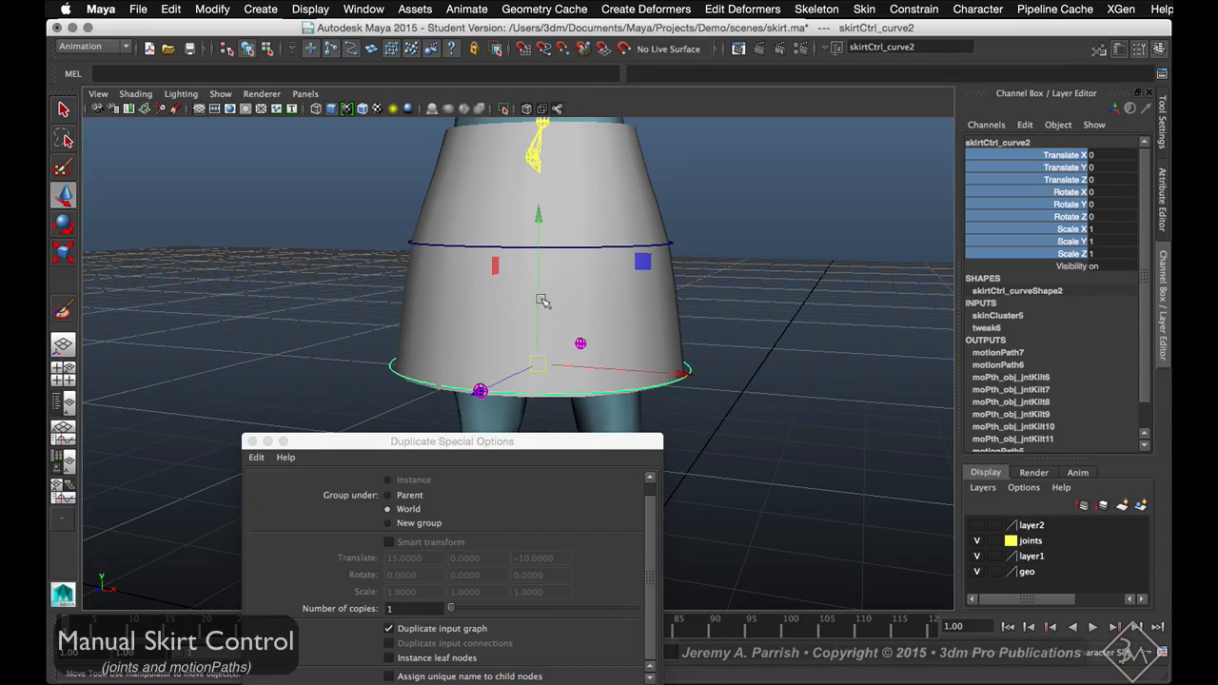
drag(540, 297, 533, 210)
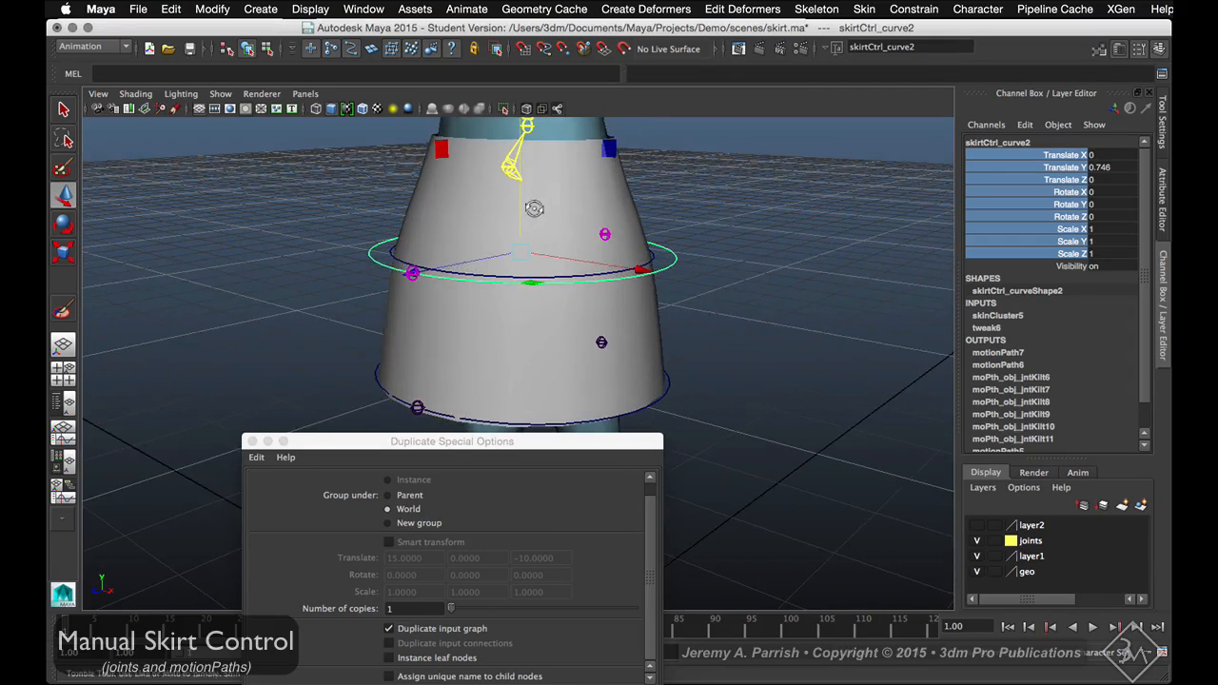
drag(451, 446, 838, 300)
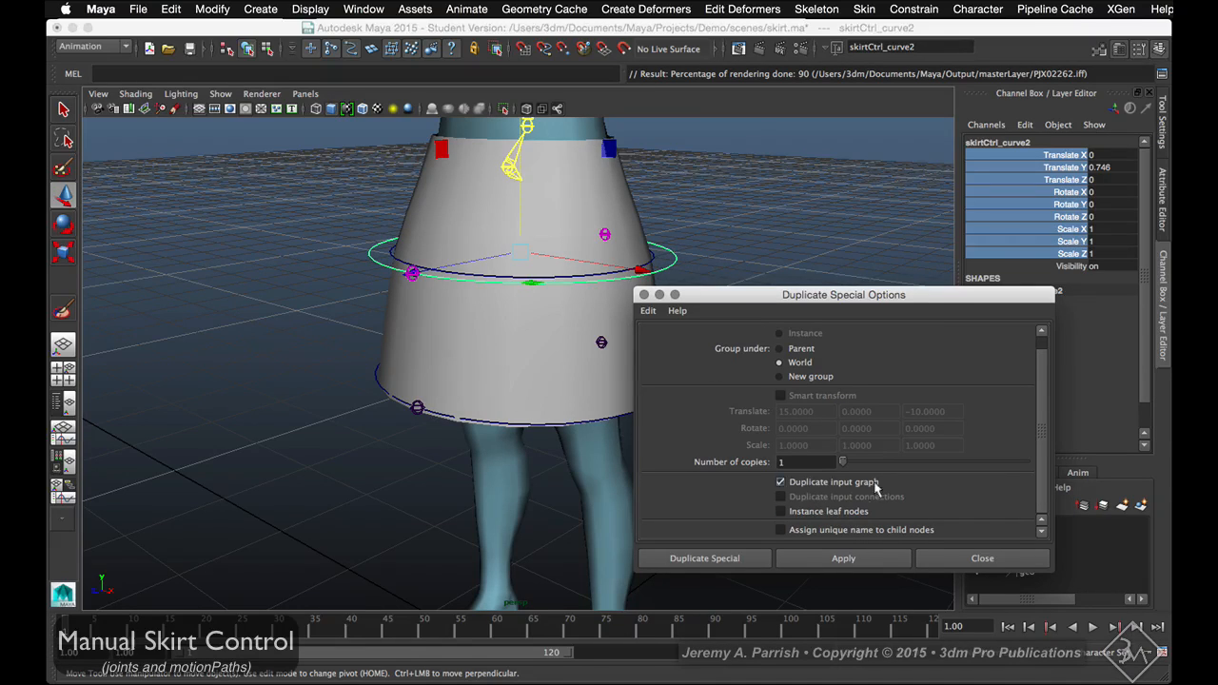
click(644, 272)
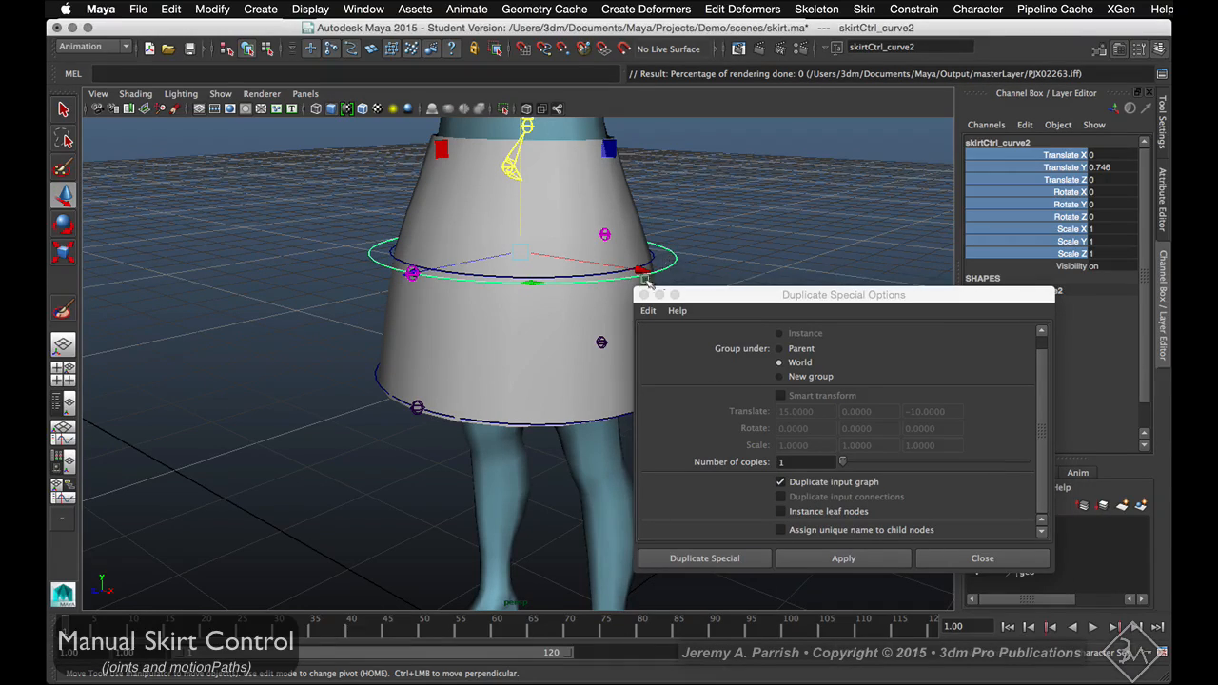
mouse_move(519, 226)
mouse_down()
mouse_move(524, 288)
mouse_move(540, 231)
mouse_up()
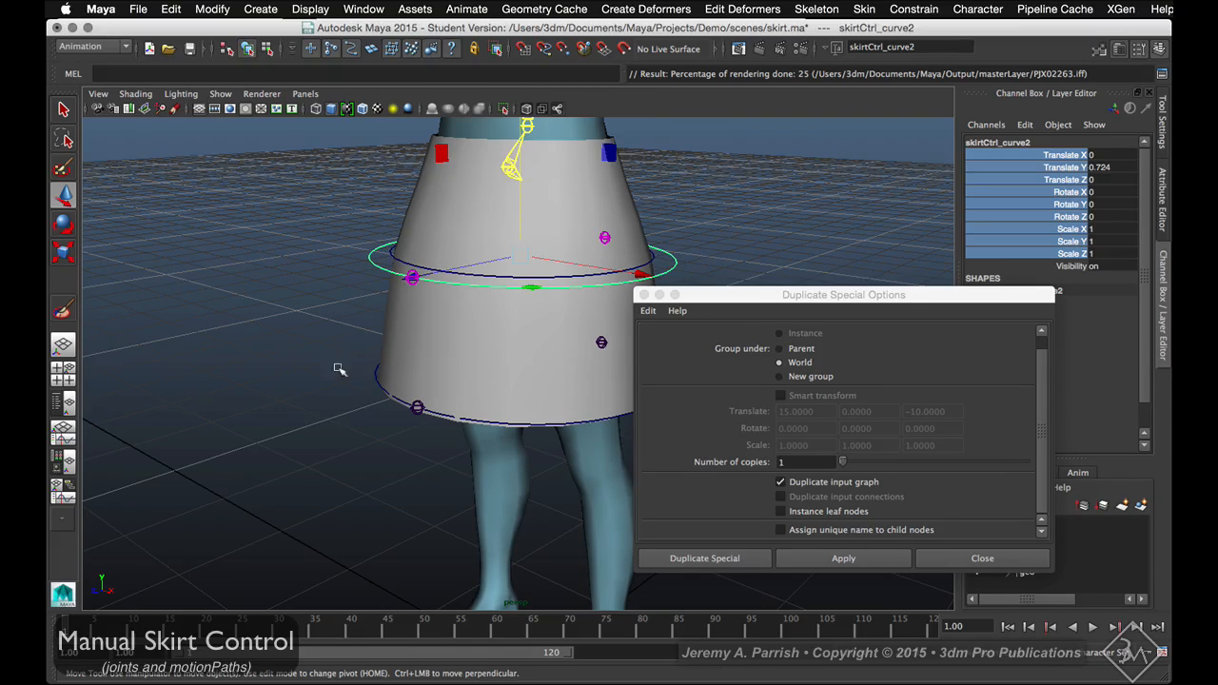
drag(800, 297, 741, 234)
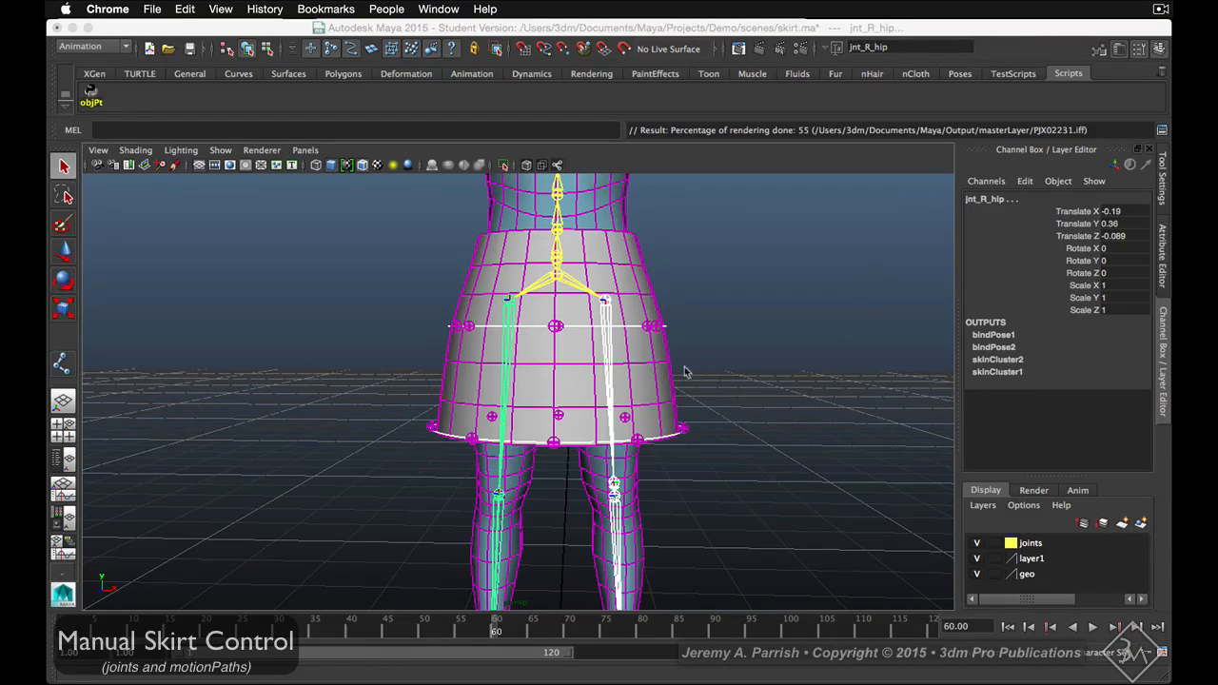
Accept the Student Version notice so the autosave of the completed skirt rig scene continues
click(830, 156)
alt+drag(691, 367, 514, 340)
alt+right_drag(514, 341, 538, 378)
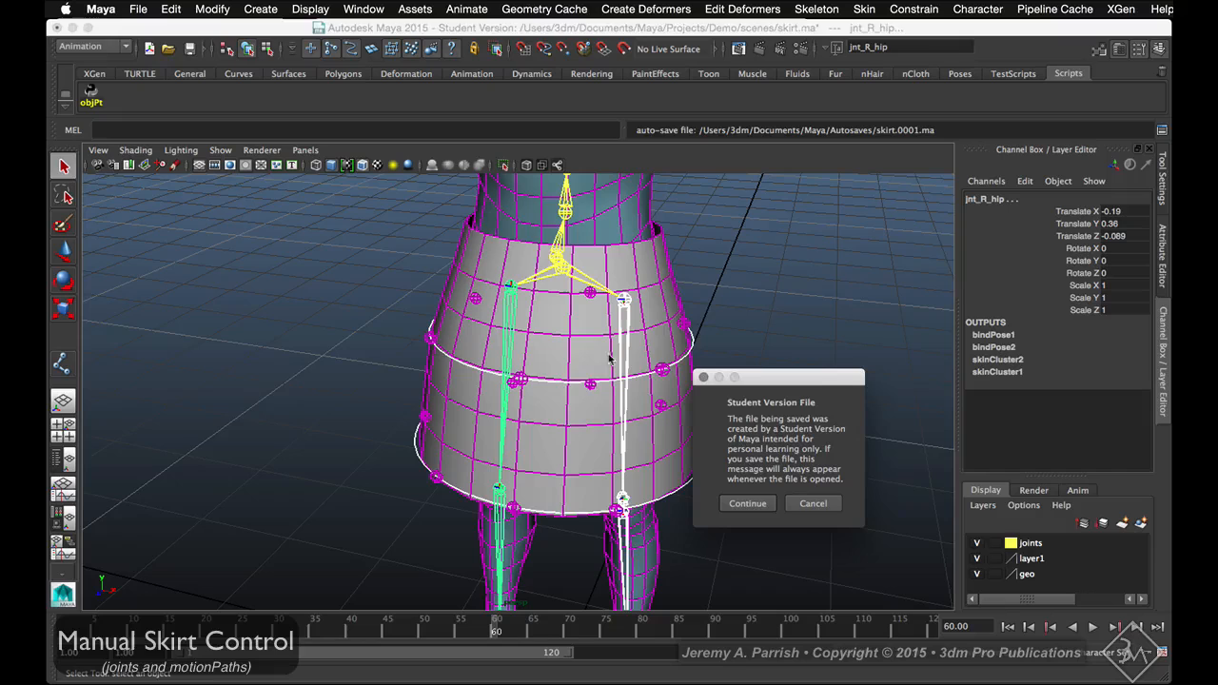
click(767, 505)
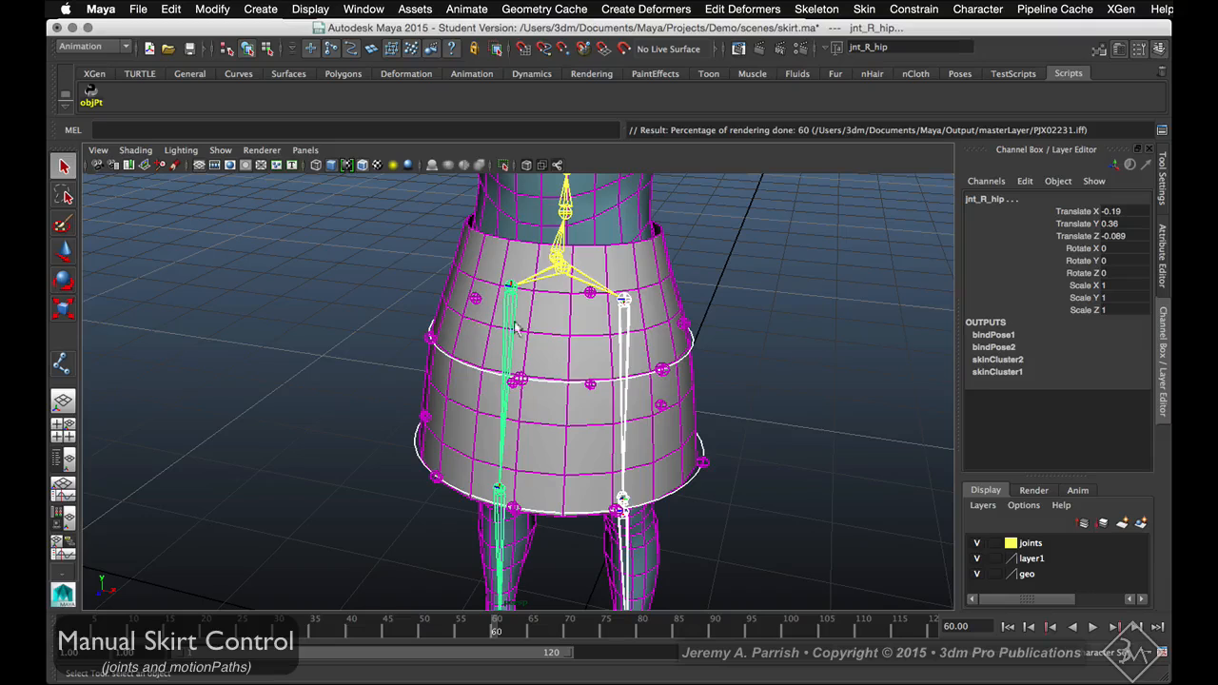
alt+drag(578, 337, 600, 329)
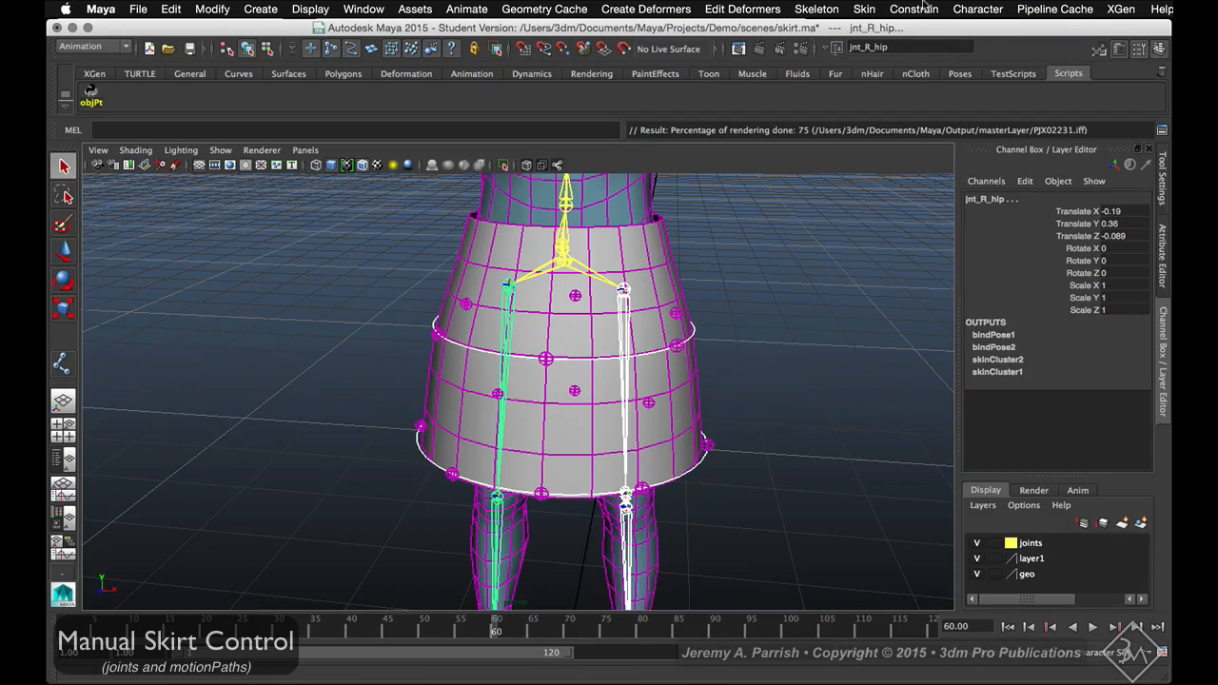
Configure Smooth Bind for the two skirt control curves with Selected joints, Closest distance and the Weight blended skinning method
click(862, 11)
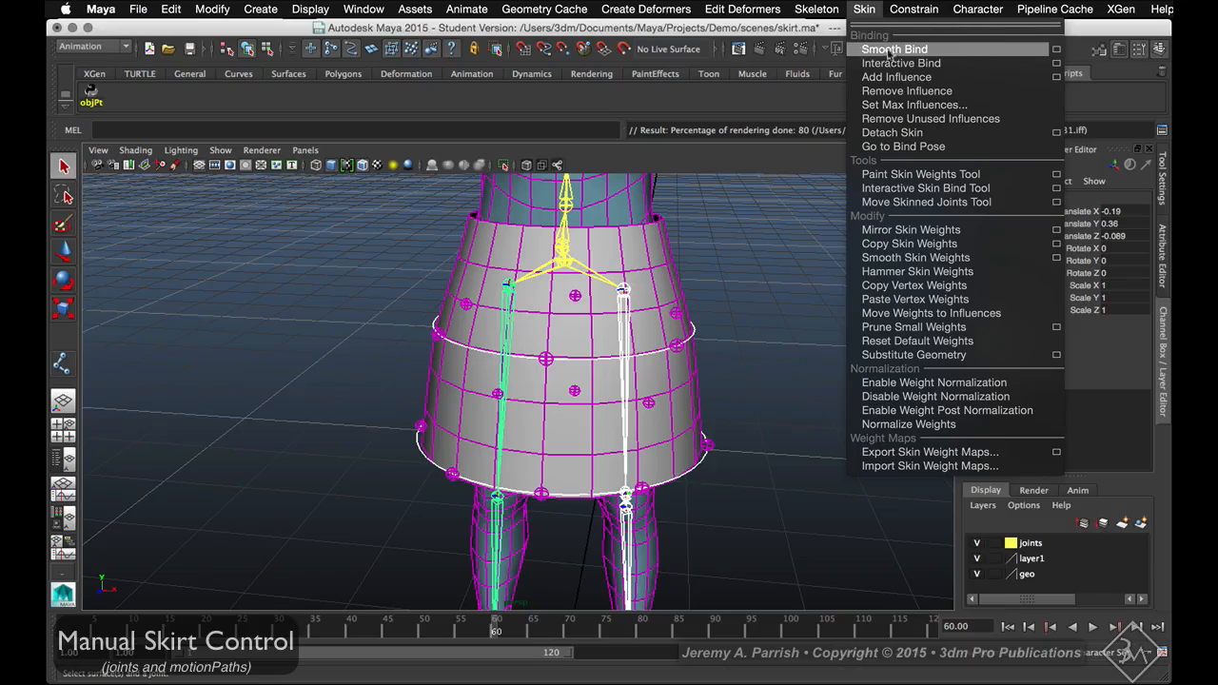
click(1056, 49)
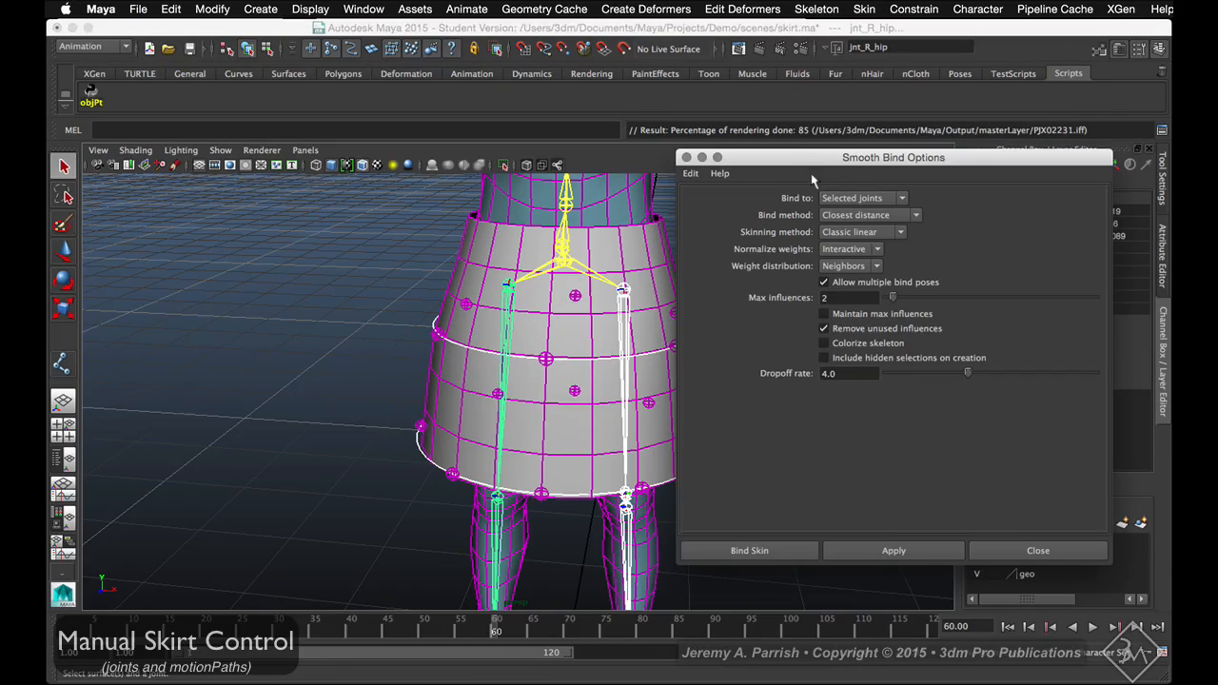
click(837, 199)
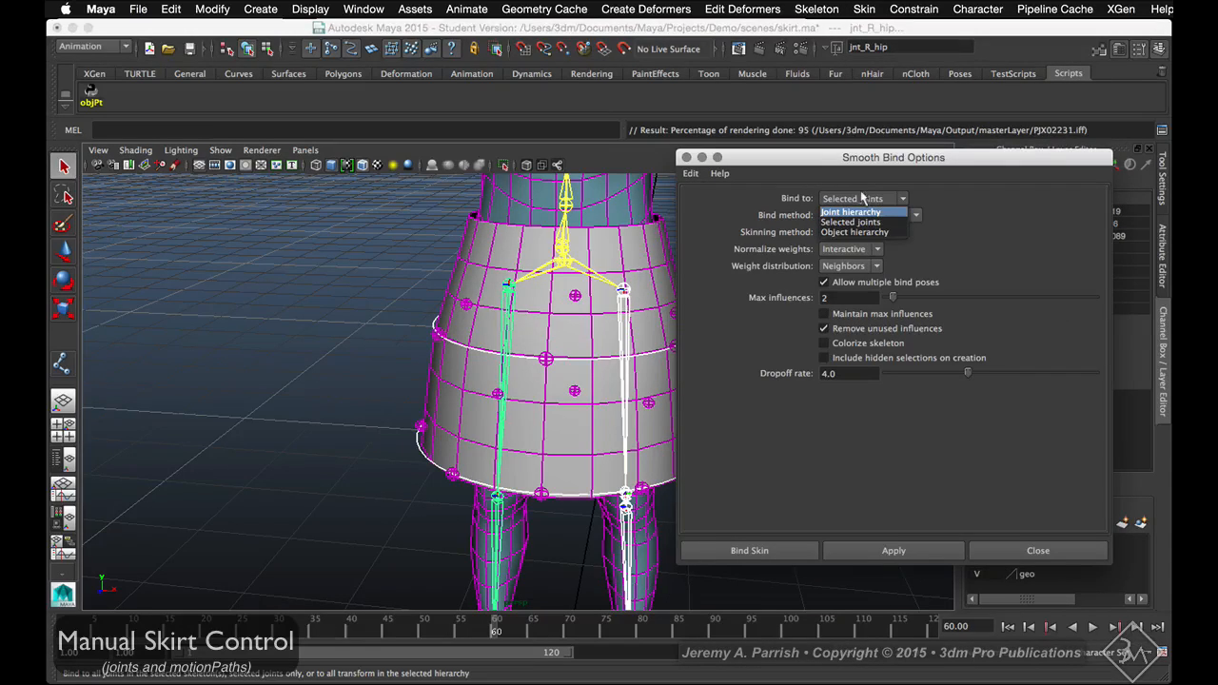
click(859, 221)
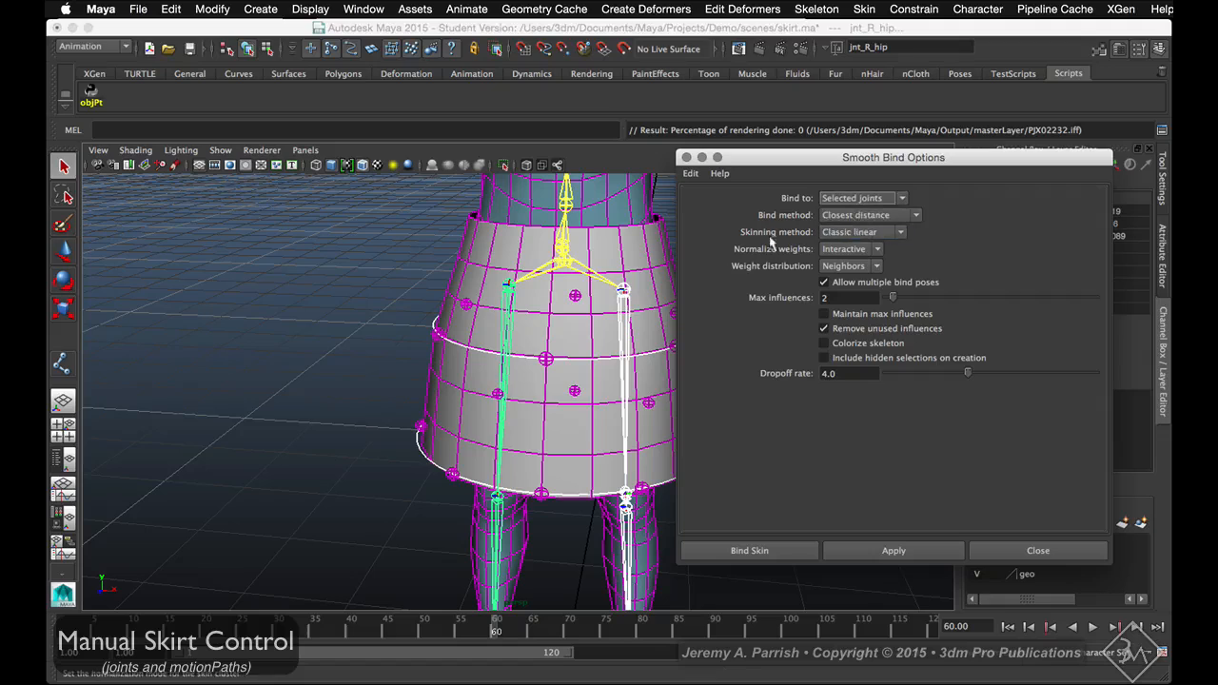
click(858, 216)
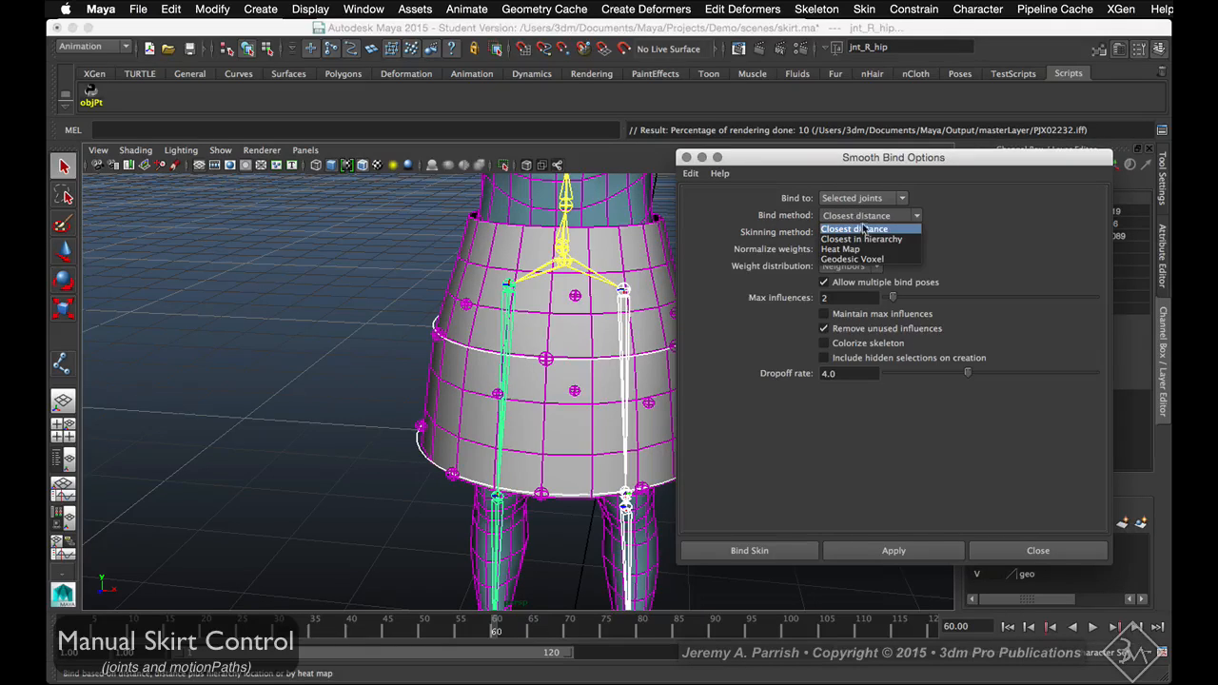
click(864, 231)
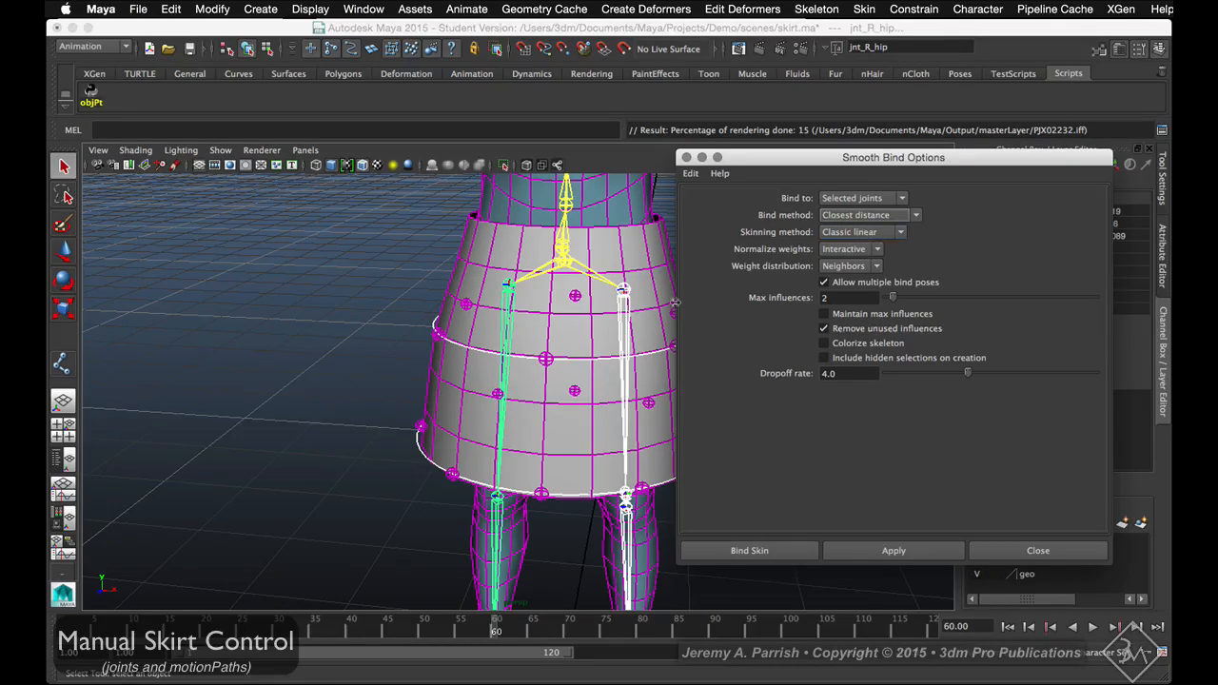
click(861, 233)
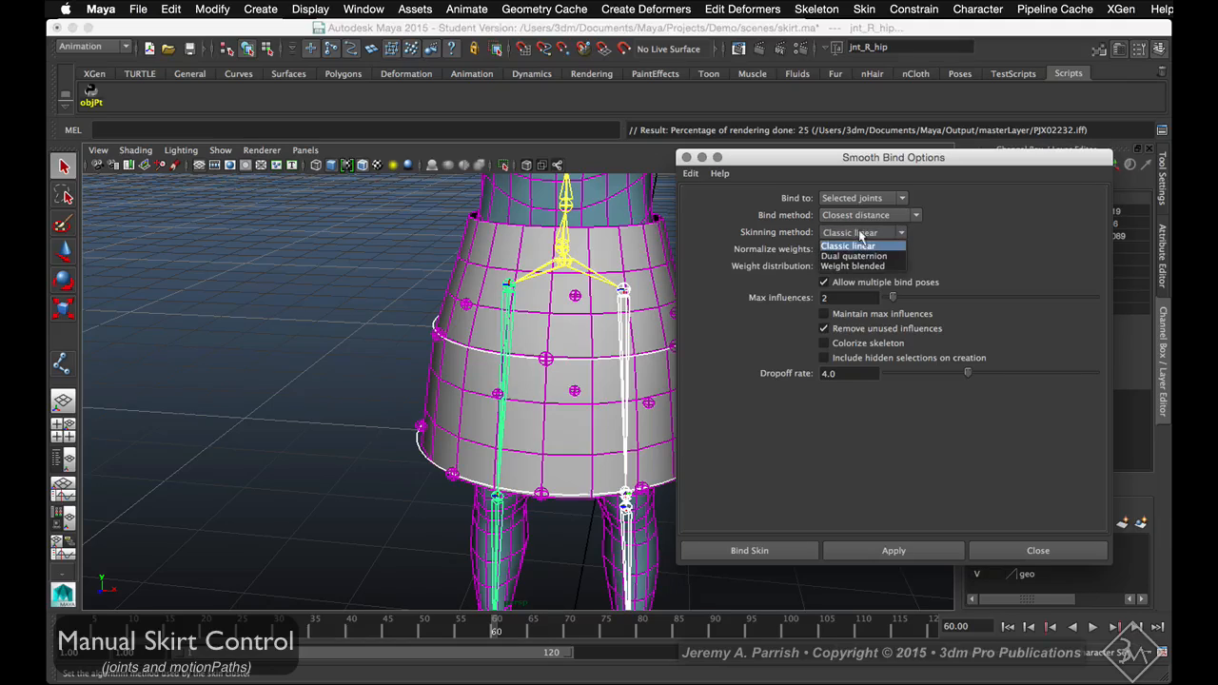
click(859, 266)
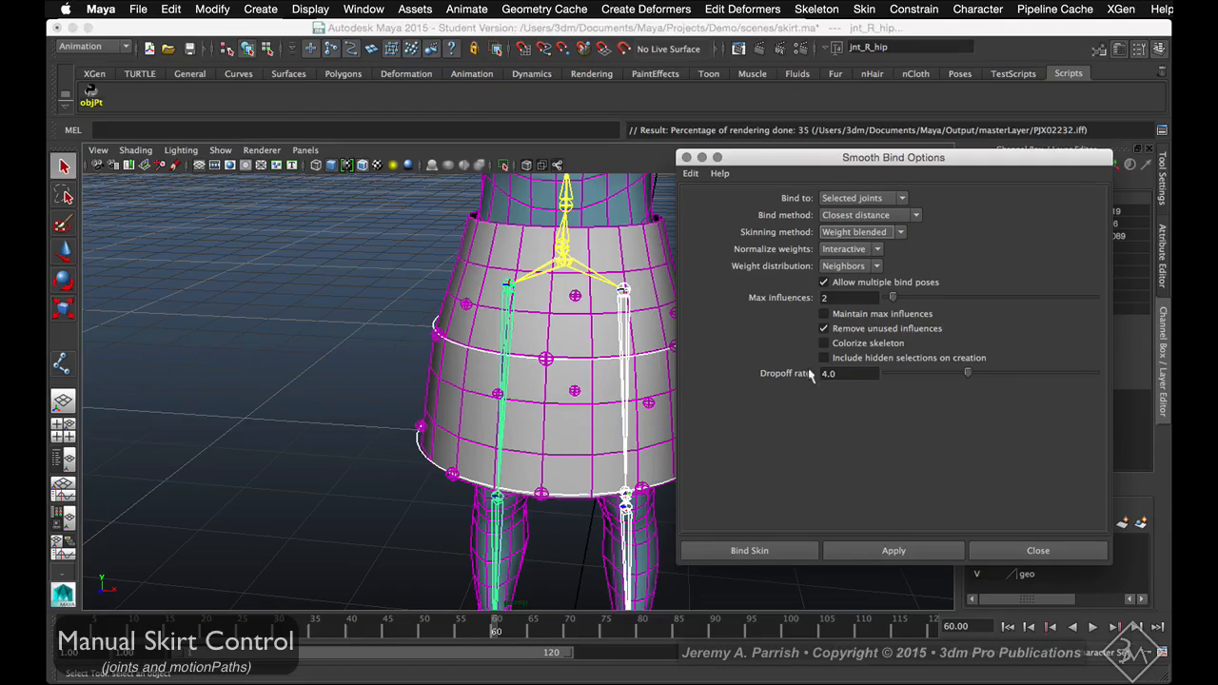
Bind the skirt control curves to the selected hip joints with Max influences 2 and Dropoff rate 4.0
double_click(838, 298)
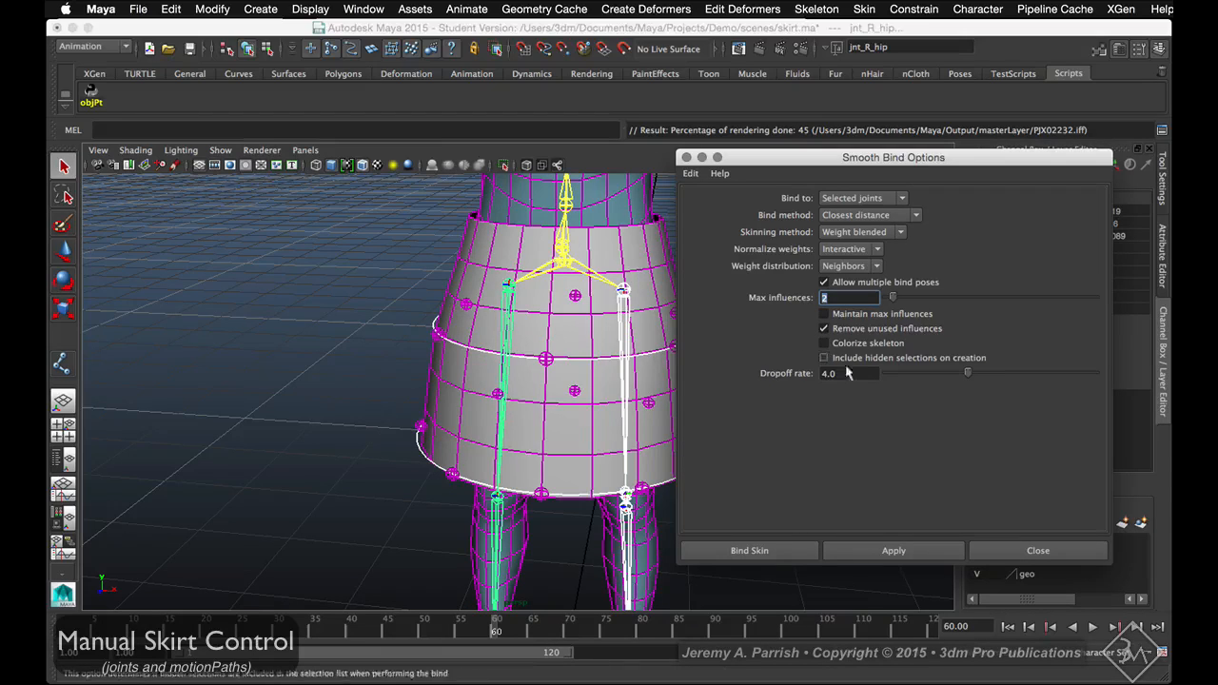
key(Tab)
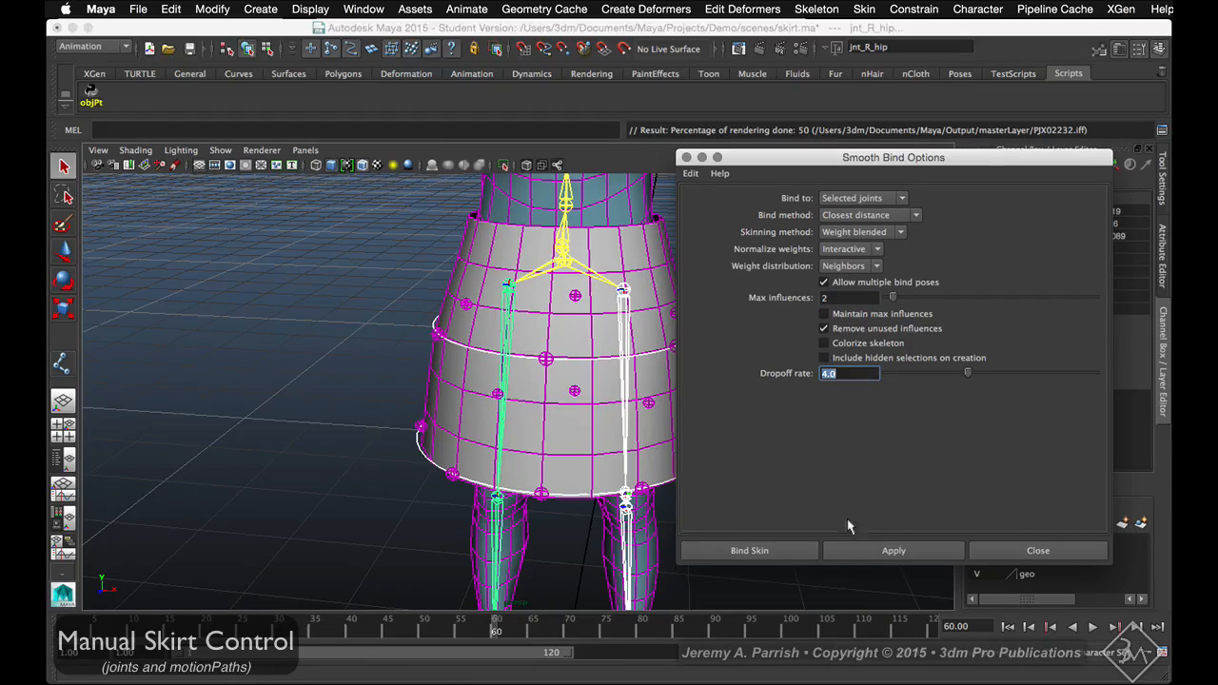
click(789, 550)
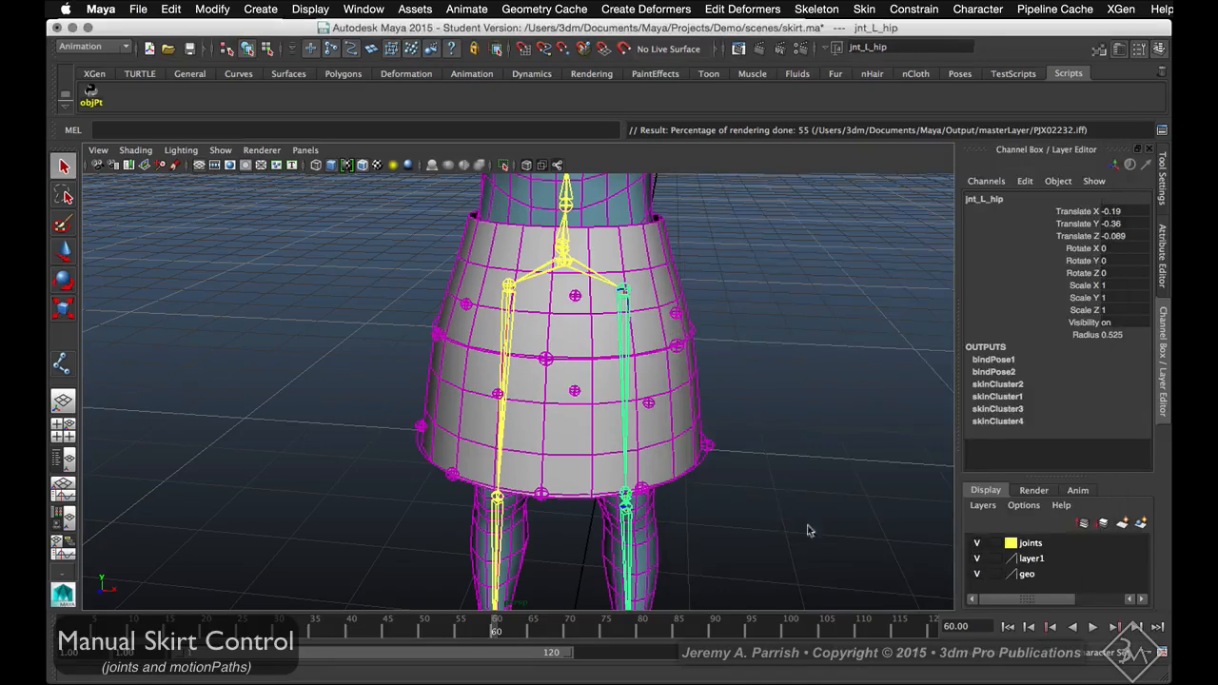
Test-rotate the left hip joint to see how the bound skirt curves follow, and undo the rotation
click(750, 490)
alt+drag(615, 394, 577, 388)
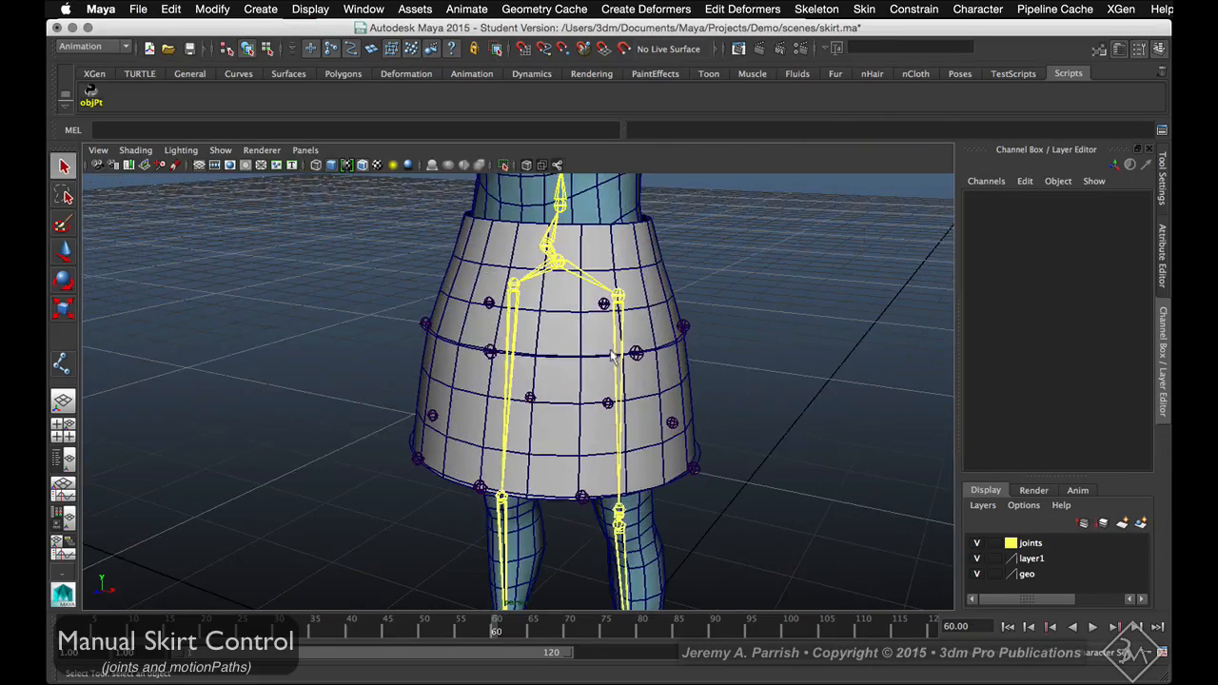
click(615, 363)
key(e)
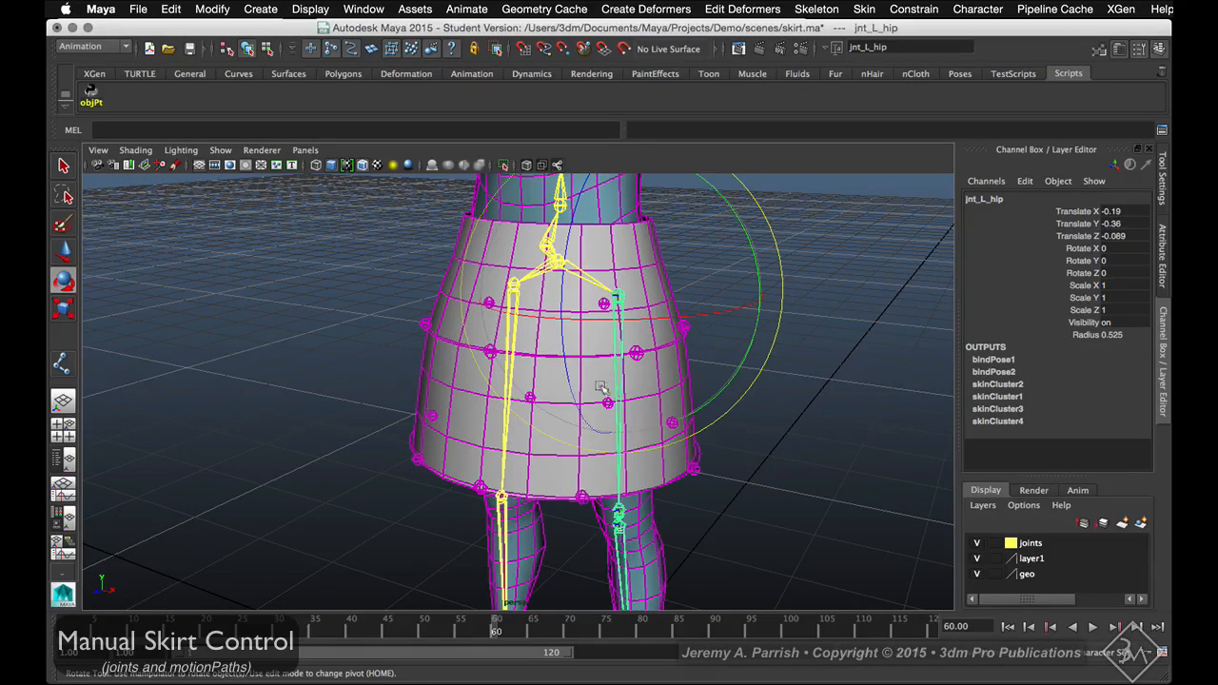
drag(570, 383, 538, 343)
key(z)
alt+drag(656, 400, 710, 478)
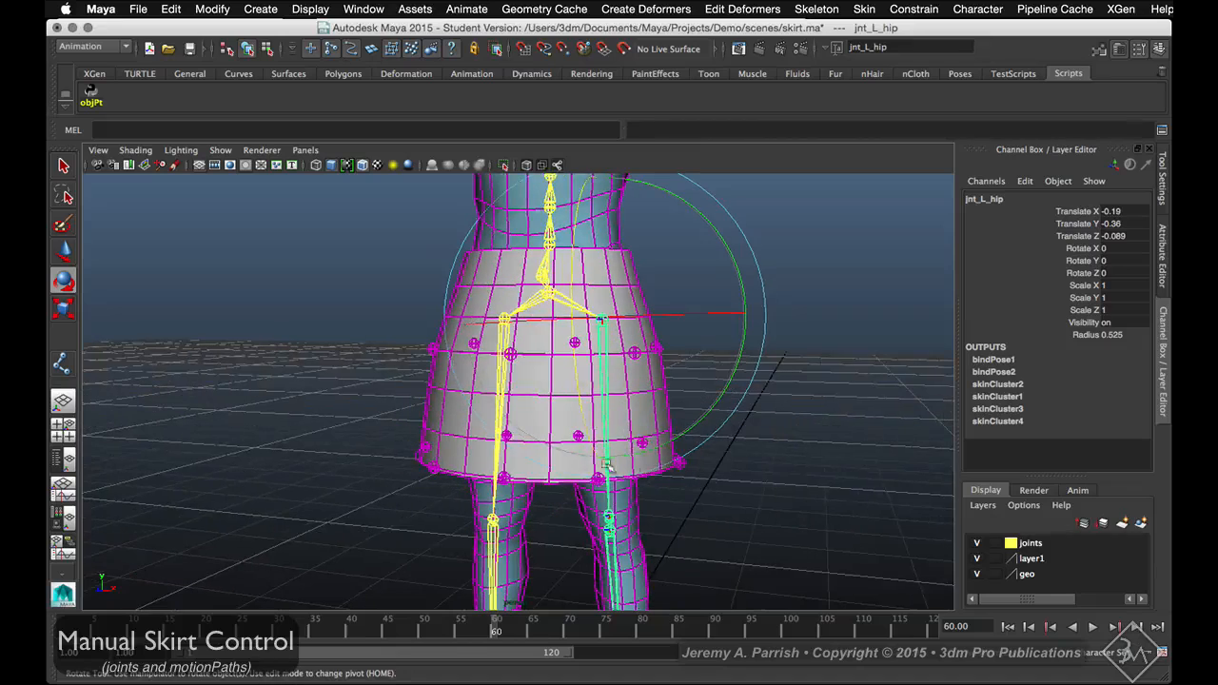
Select all kilt joints around the skirt's middle and hem curves, and add the skirt mesh to the selection last
key(q)
click(536, 464)
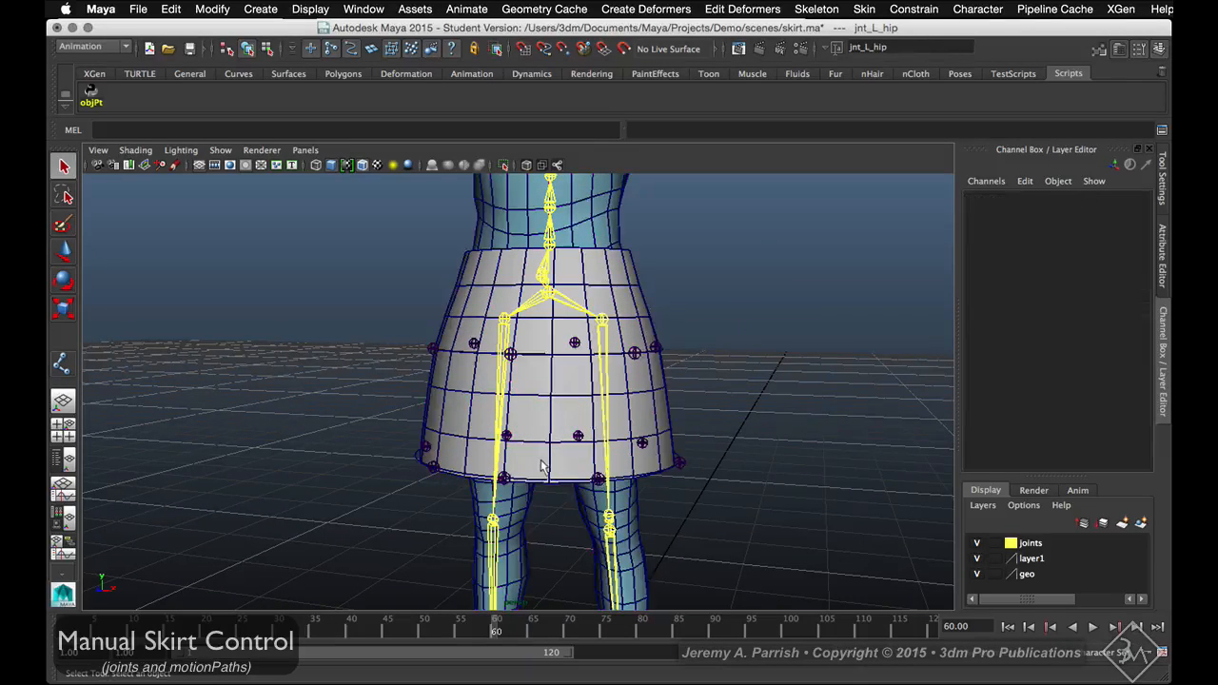
alt+drag(557, 434, 590, 421)
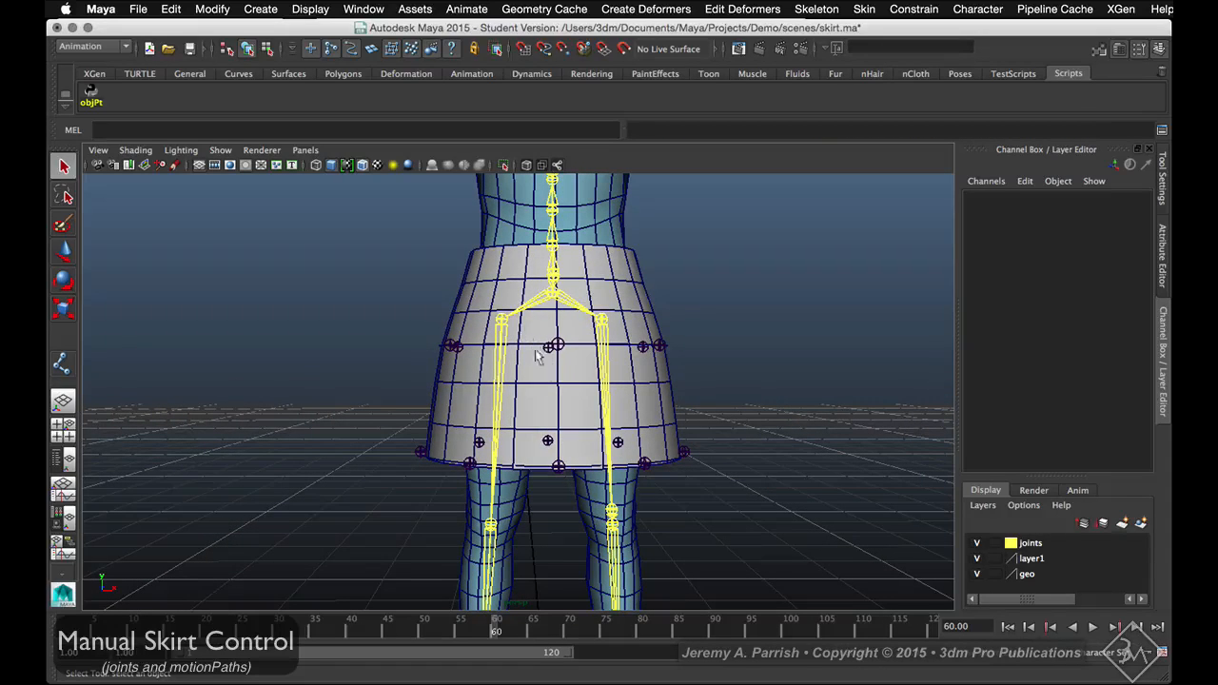
drag(529, 335, 576, 480)
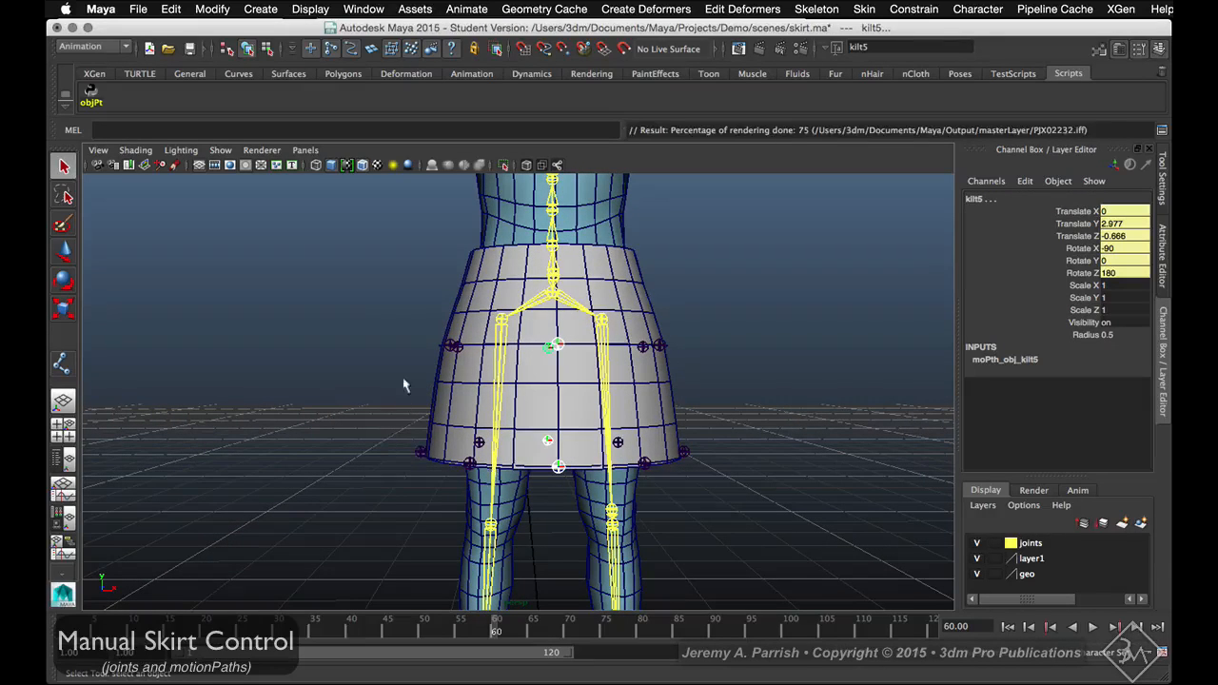
drag(383, 306, 486, 470)
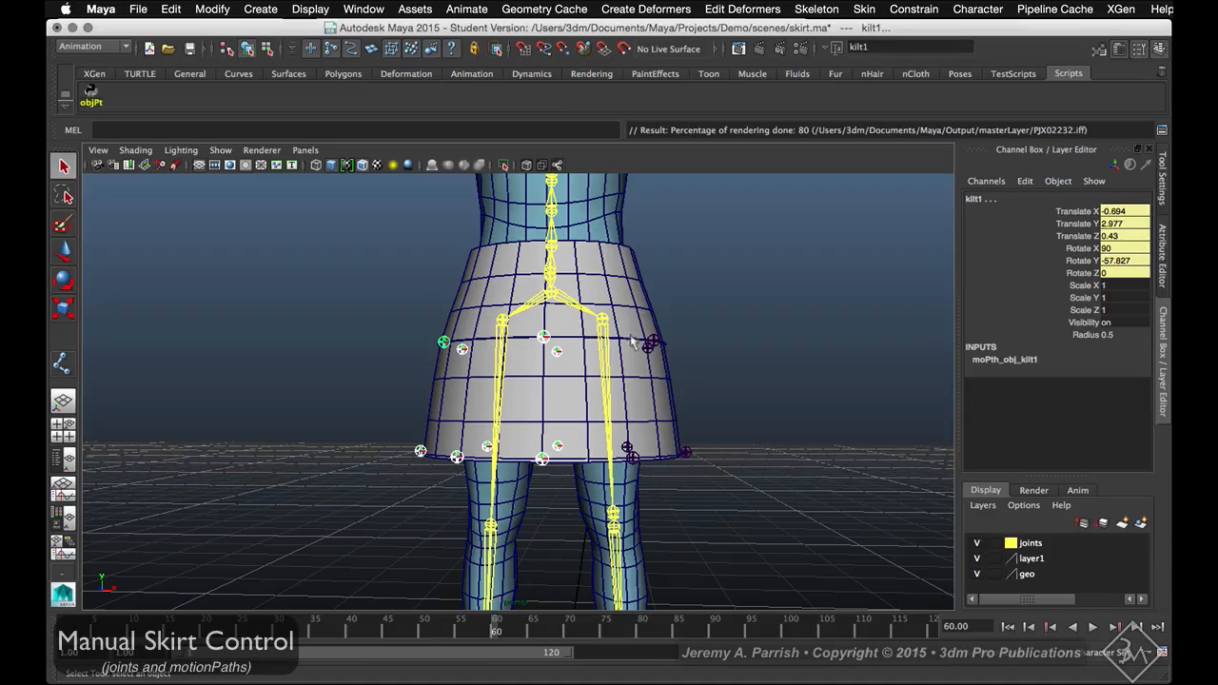
drag(639, 323, 629, 478)
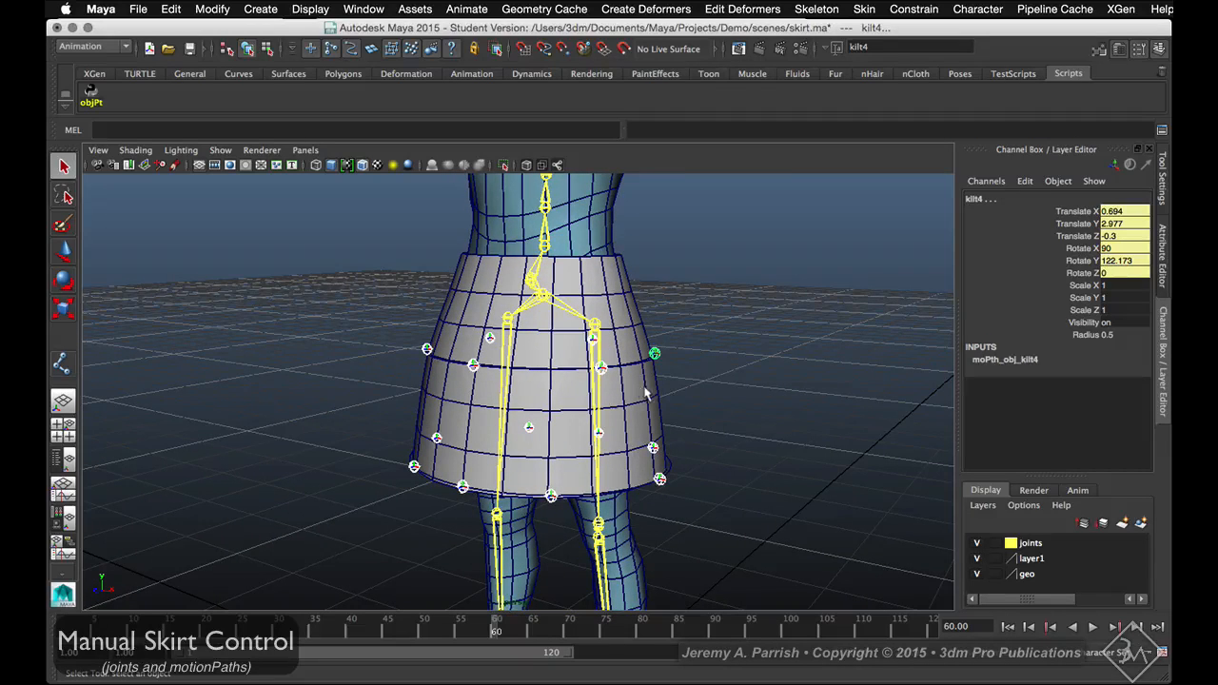
click(617, 295)
alt+drag(720, 349, 712, 318)
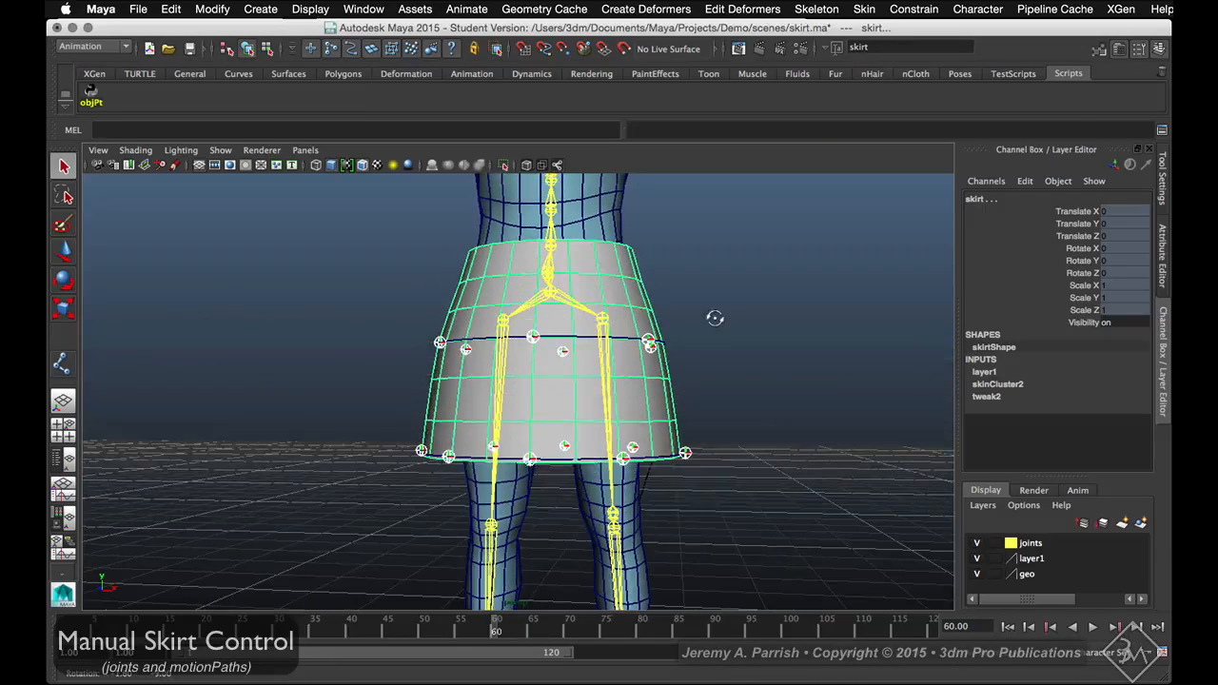
Add the selected kilt joints as influences on the skirt, with Add Influence settings reset and Lock weights off
click(863, 9)
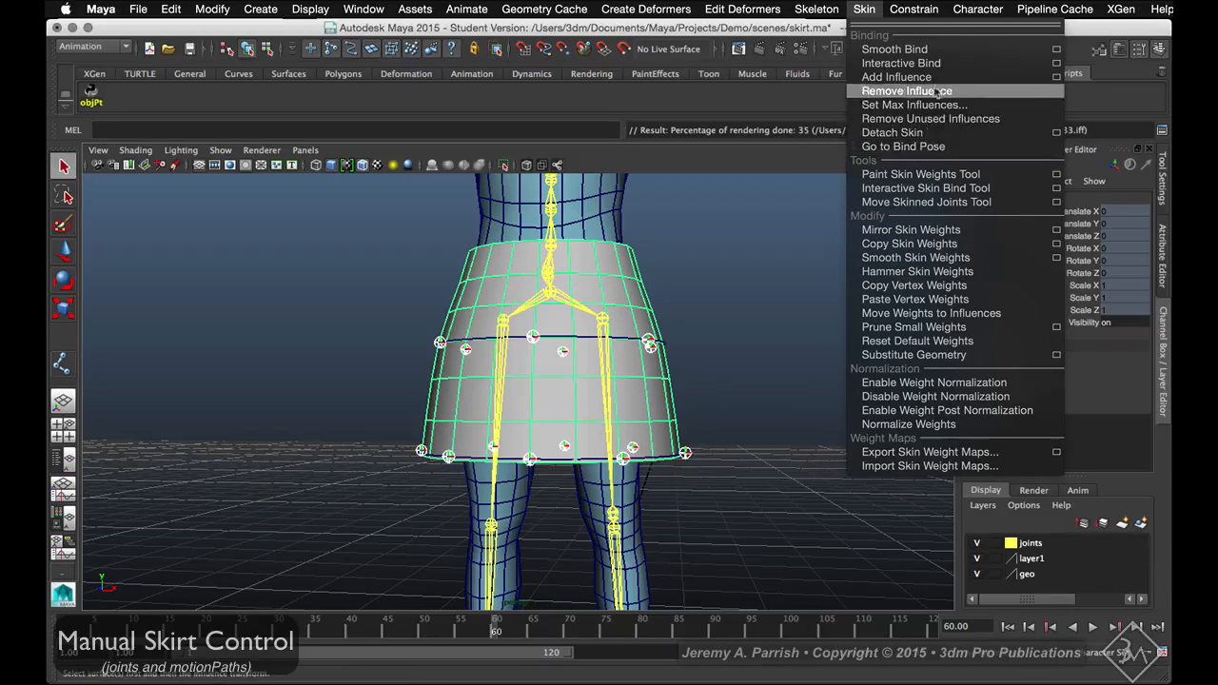
click(1044, 89)
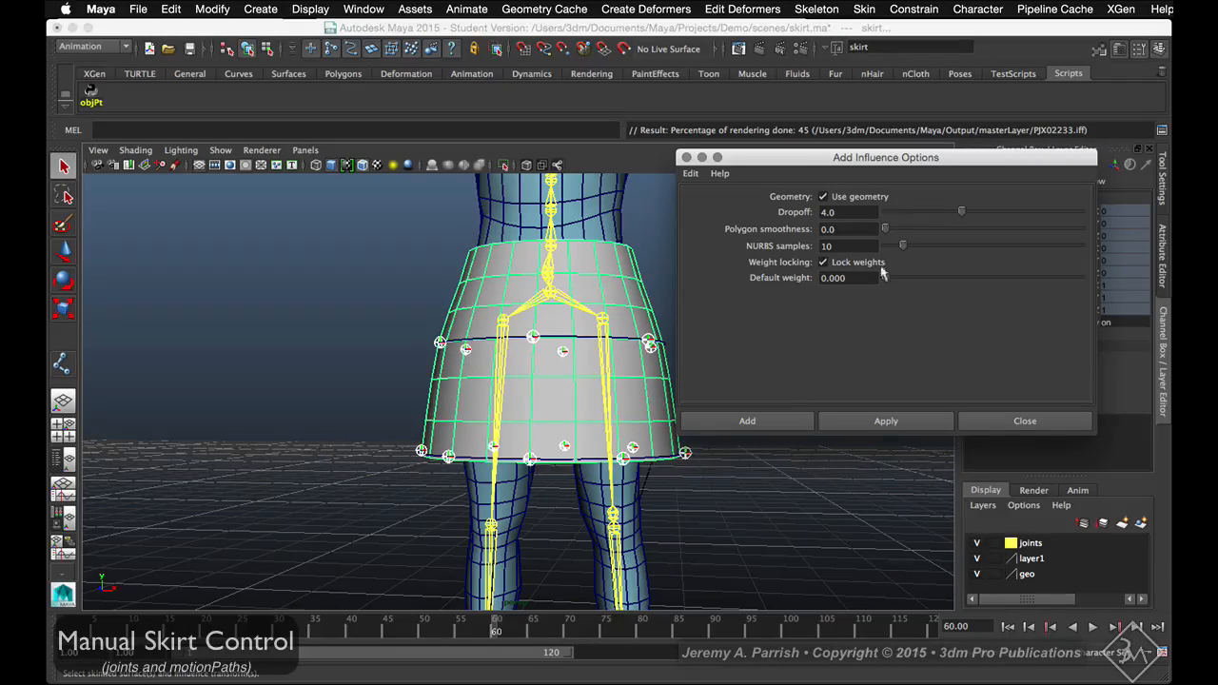
drag(795, 159, 778, 66)
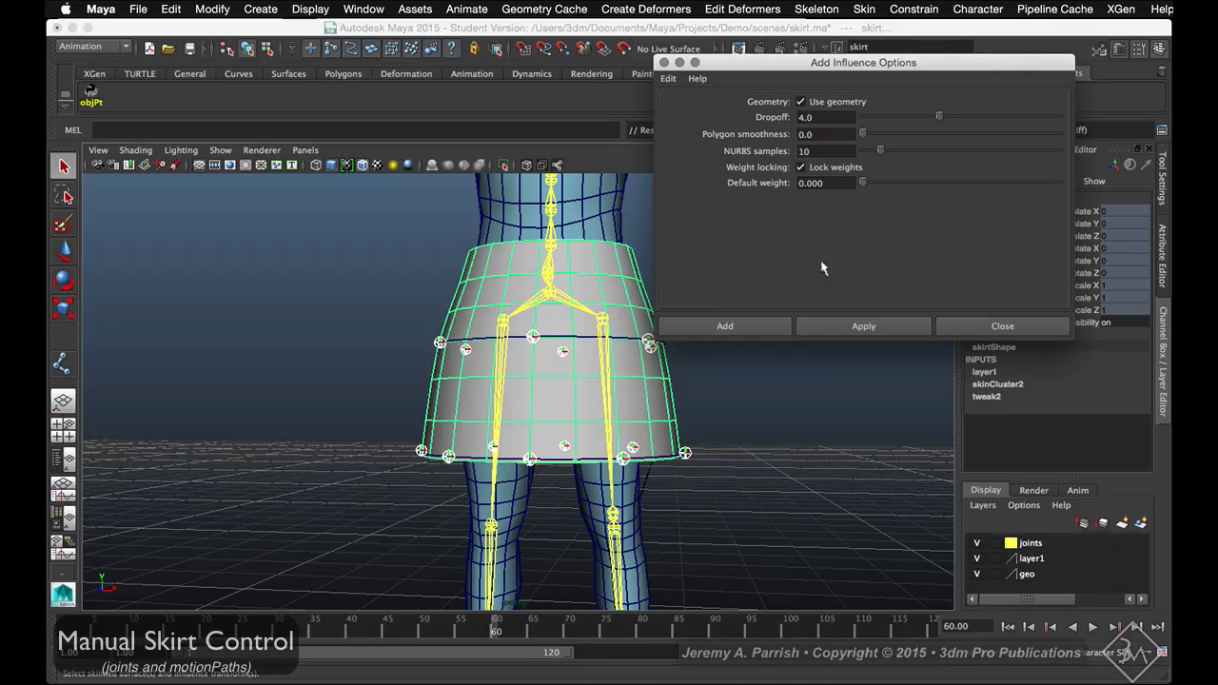
click(668, 78)
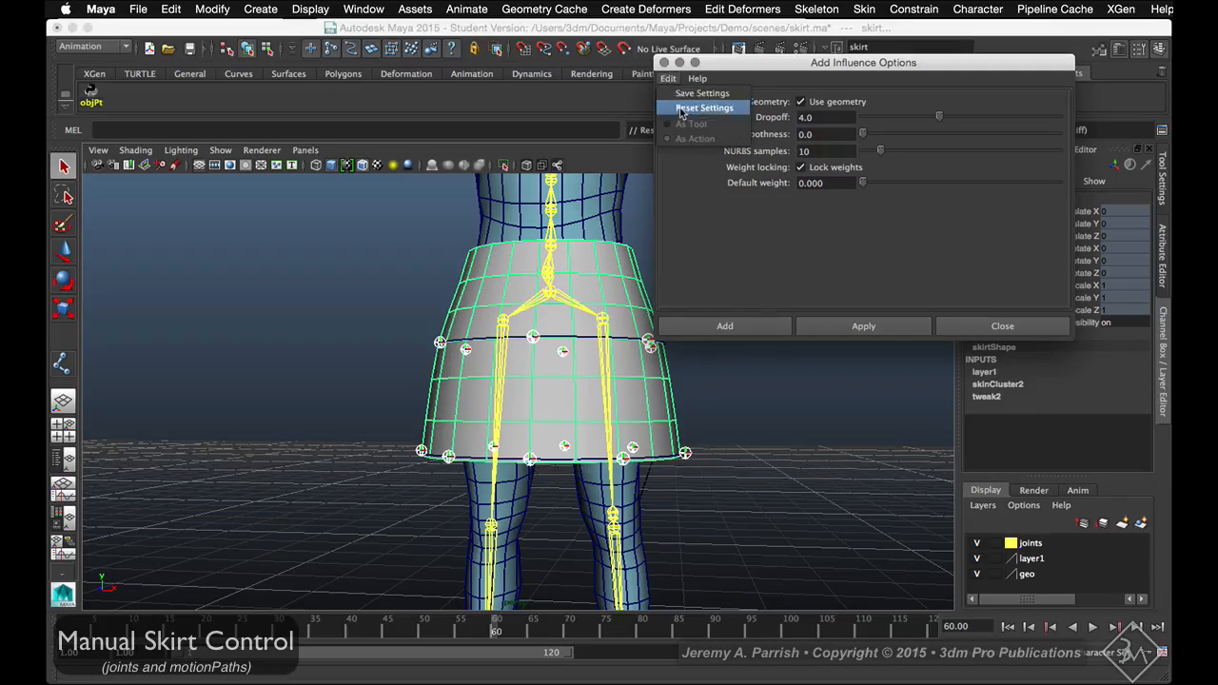
click(678, 112)
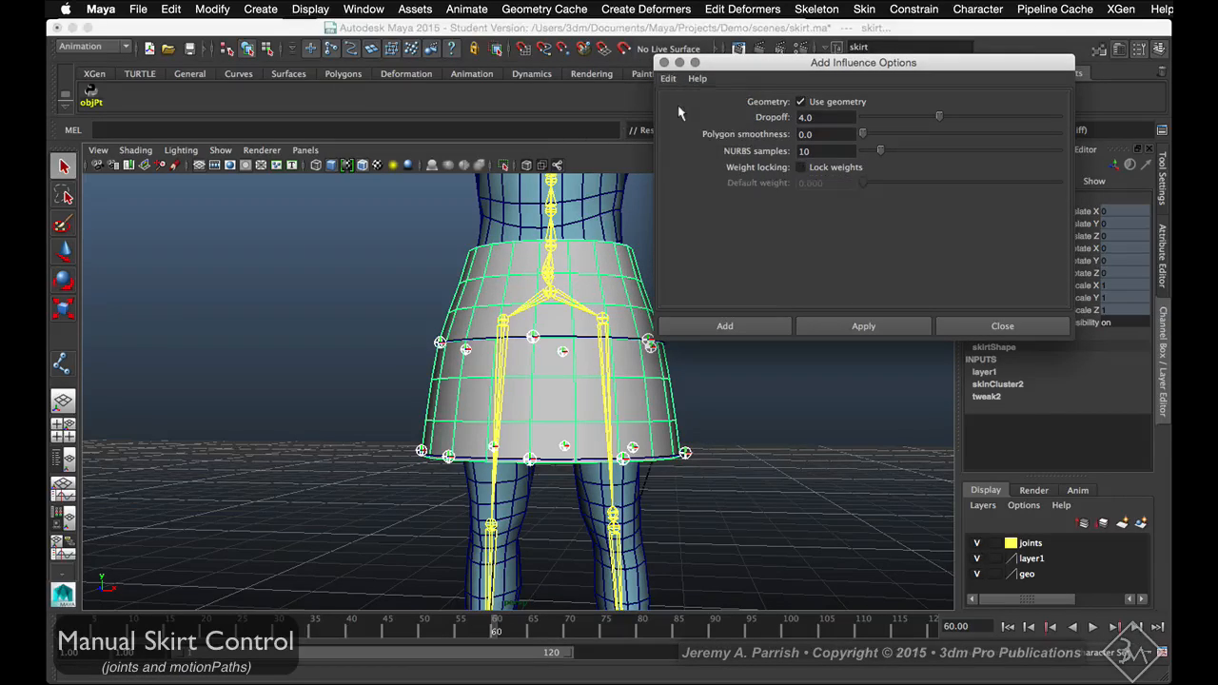
click(801, 168)
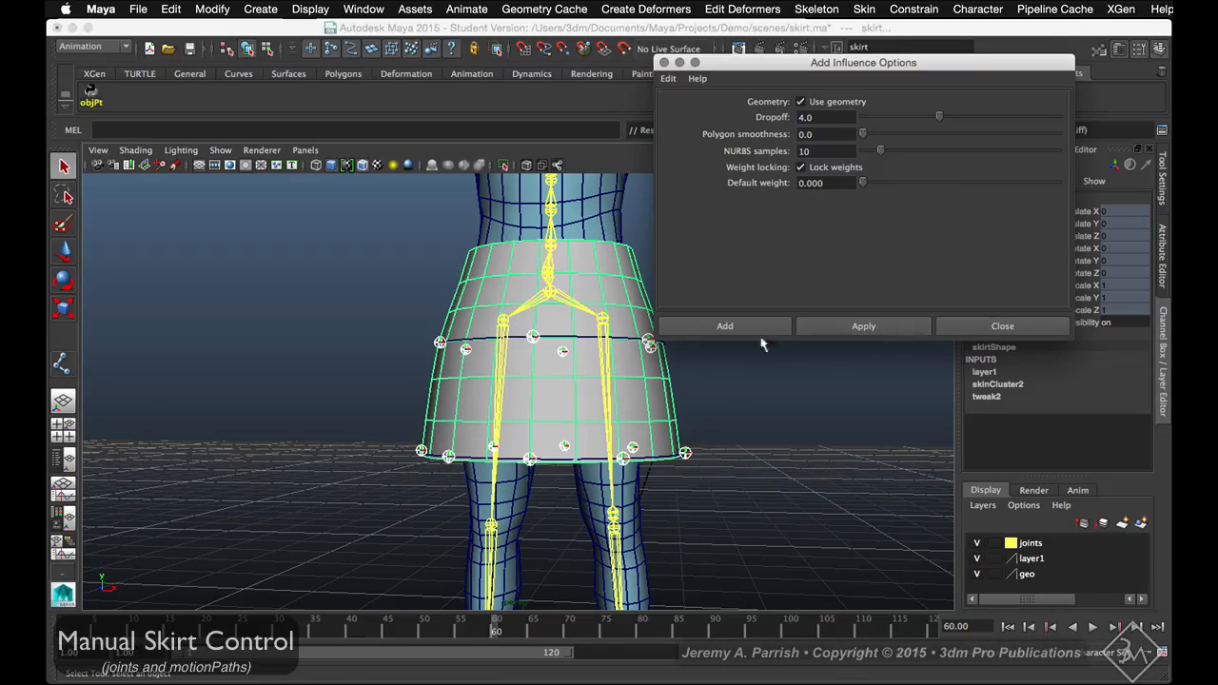
click(818, 168)
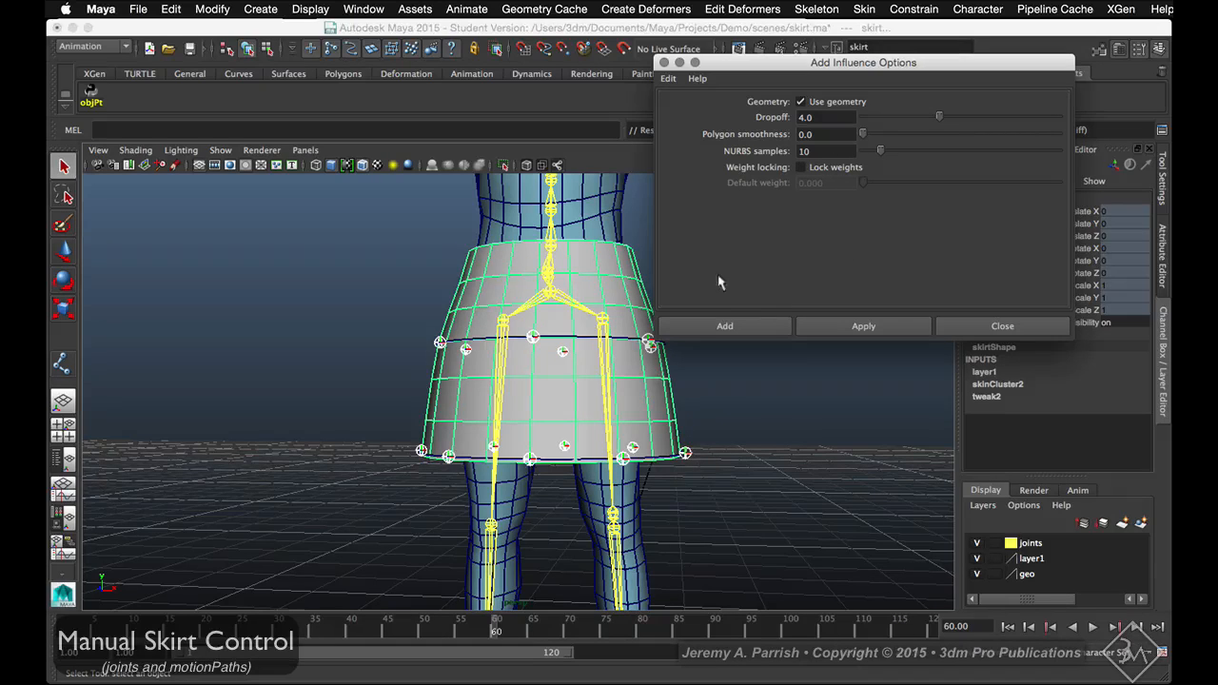
click(720, 318)
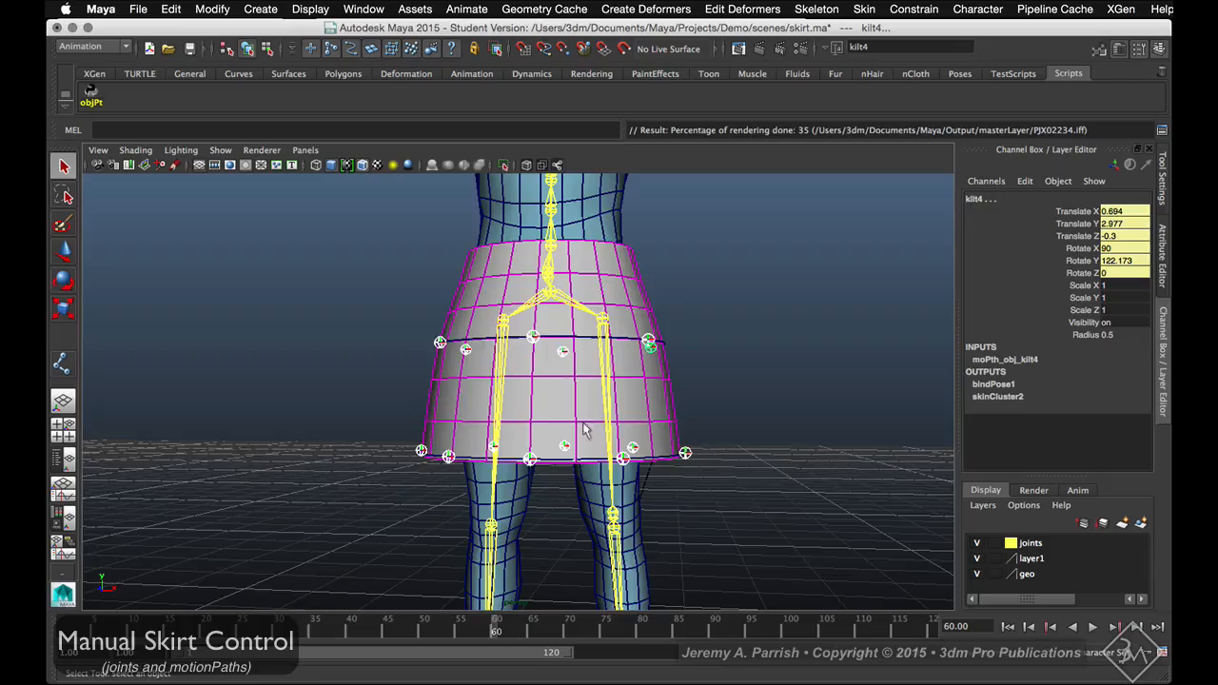
Test-rotate the left hip joint to check how the skirt deforms with its new influences, and undo the rotation
alt+drag(584, 430, 576, 503)
click(601, 392)
key(e)
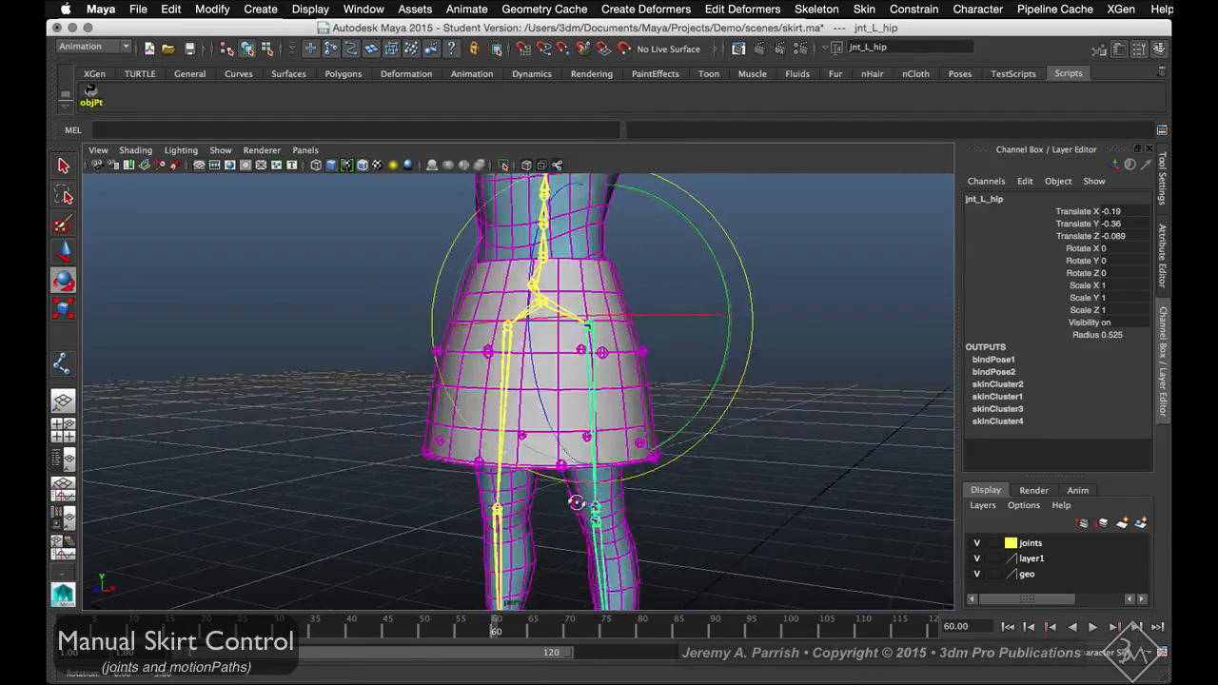
drag(562, 448, 457, 433)
key(ctrl+z)
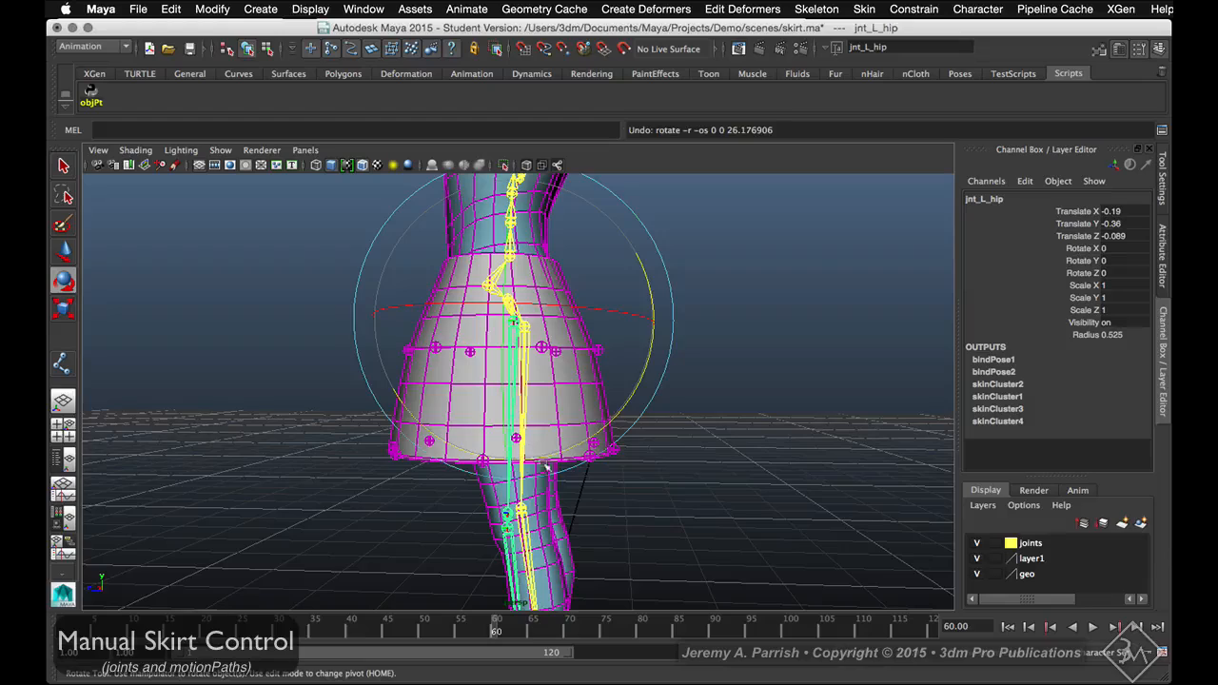
Start the Paint Skin Weights Tool on the skirt and choose the front hem joint jntKilt4 as the influence to paint
alt+drag(547, 466, 615, 451)
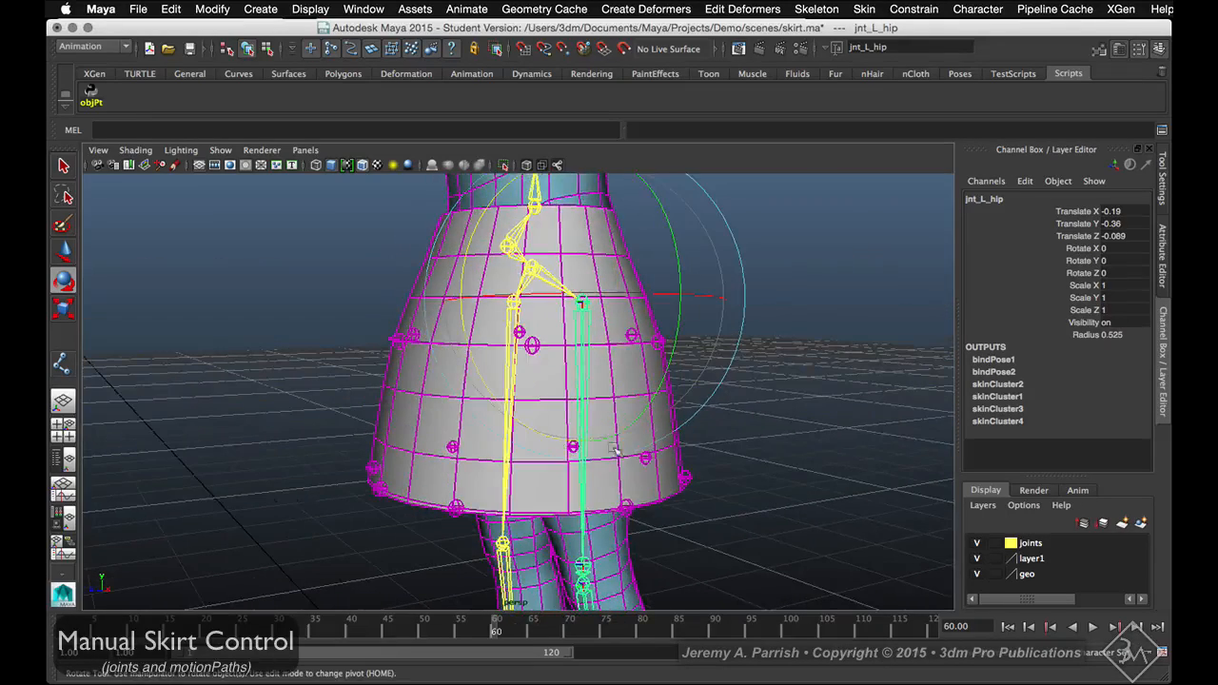
key(w)
right_click(664, 477)
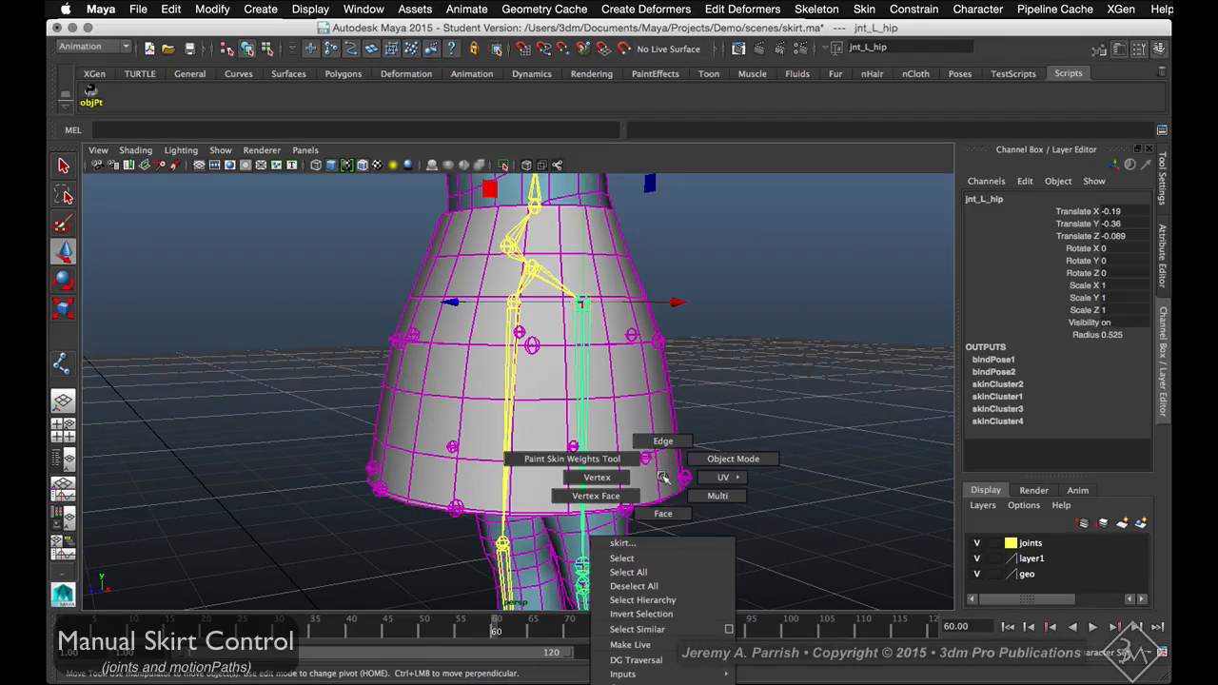
click(635, 460)
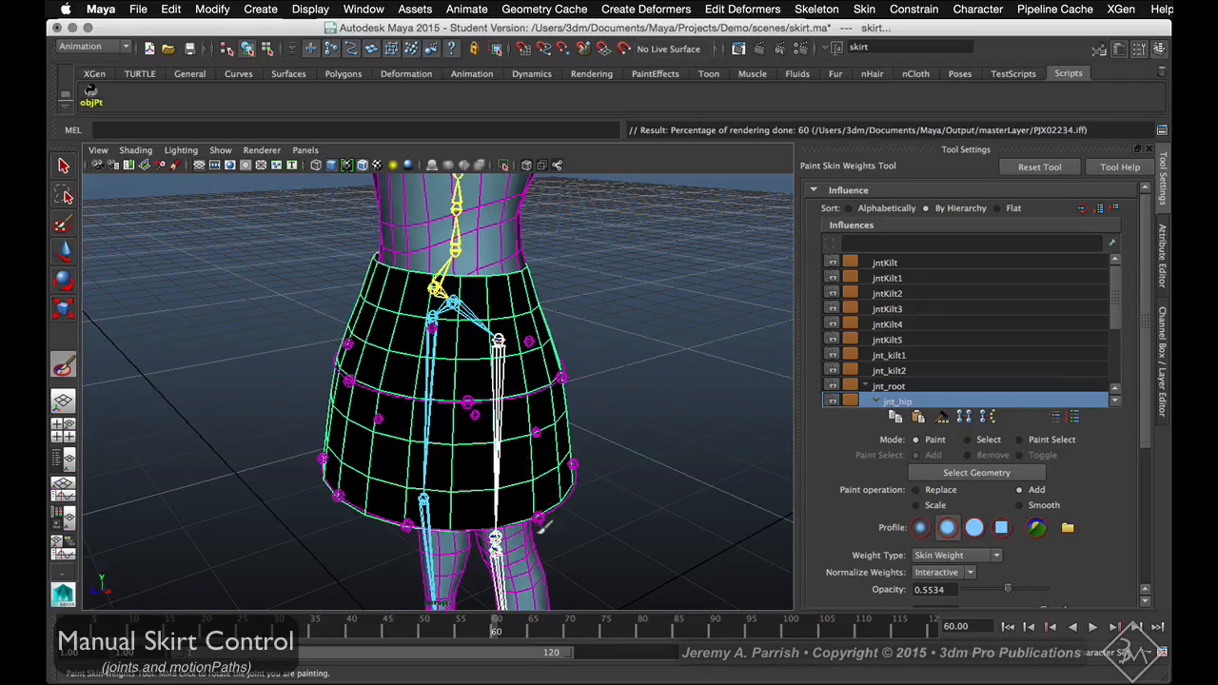
right_click(540, 517)
right_drag(540, 516, 528, 480)
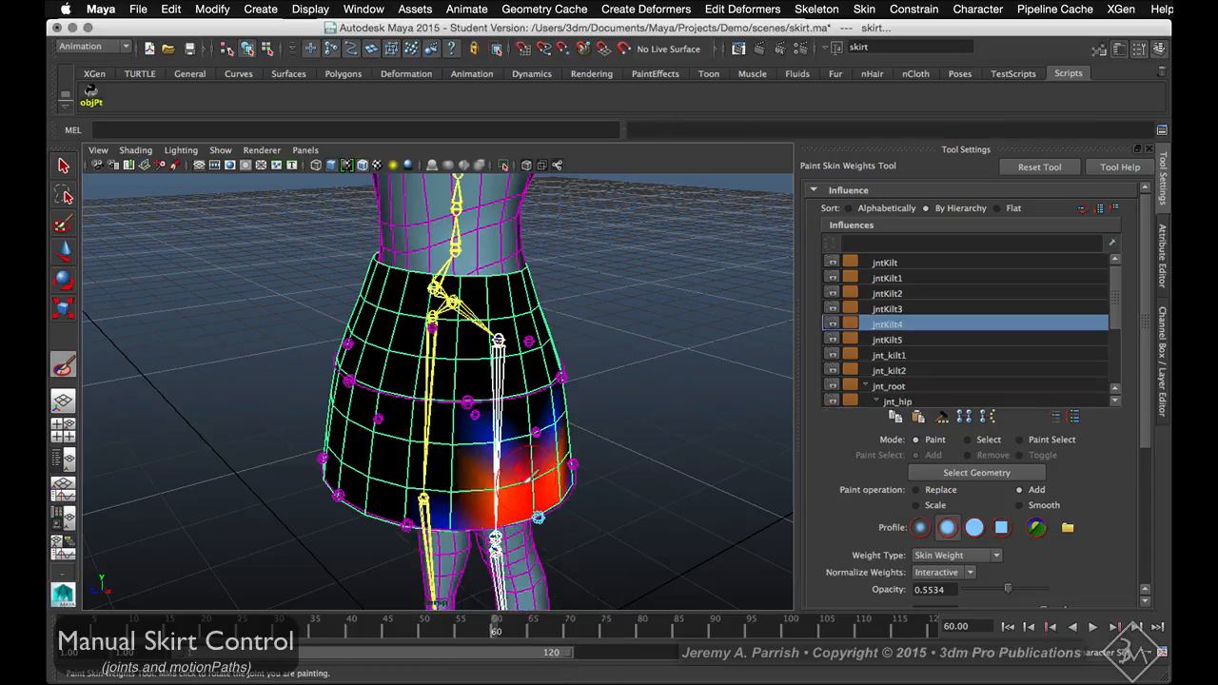
alt+drag(482, 446, 522, 485)
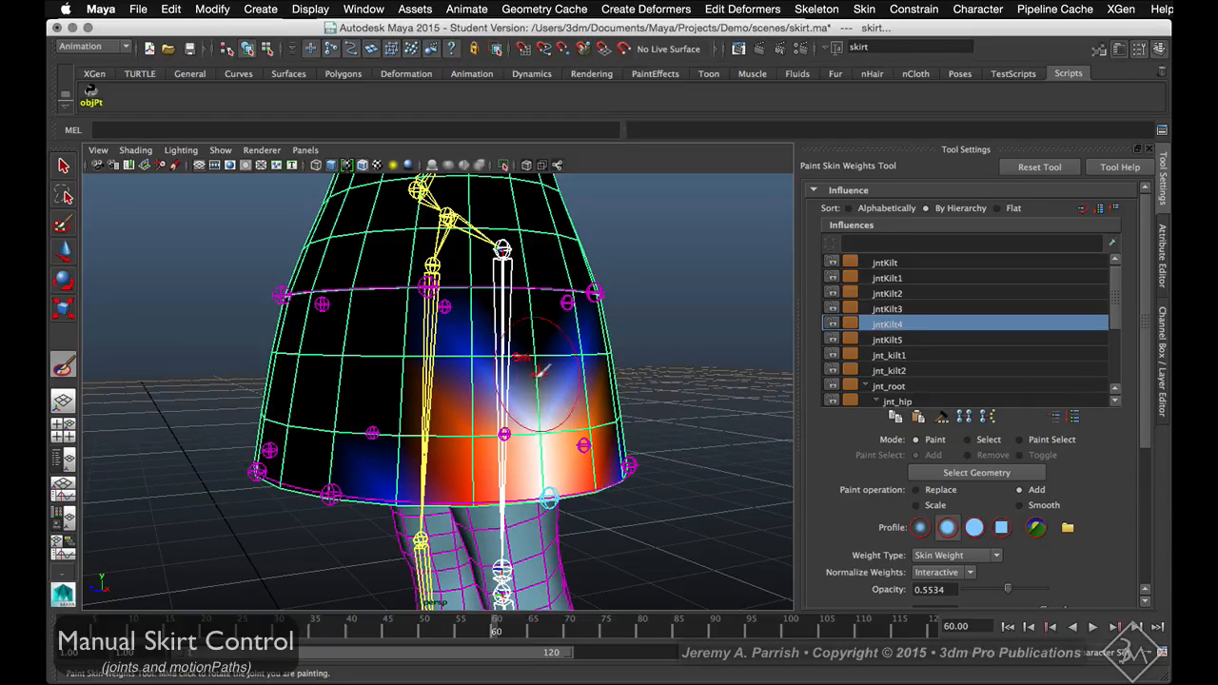
Smooth the jntKilt4 weights over the front hem area of the skirt
mouse_move(539, 374)
shift+mouse_down()
mouse_move(490, 430)
mouse_move(503, 445)
shift+mouse_up()
alt+drag(429, 472, 488, 471)
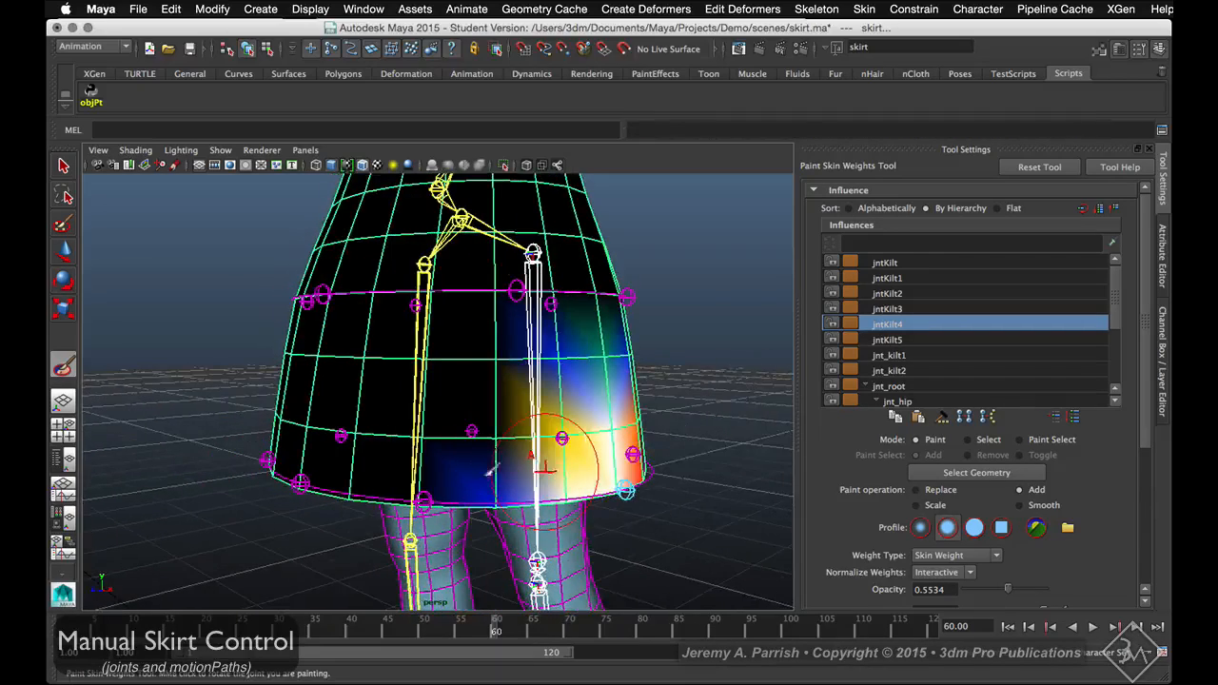
alt+drag(578, 416, 519, 329)
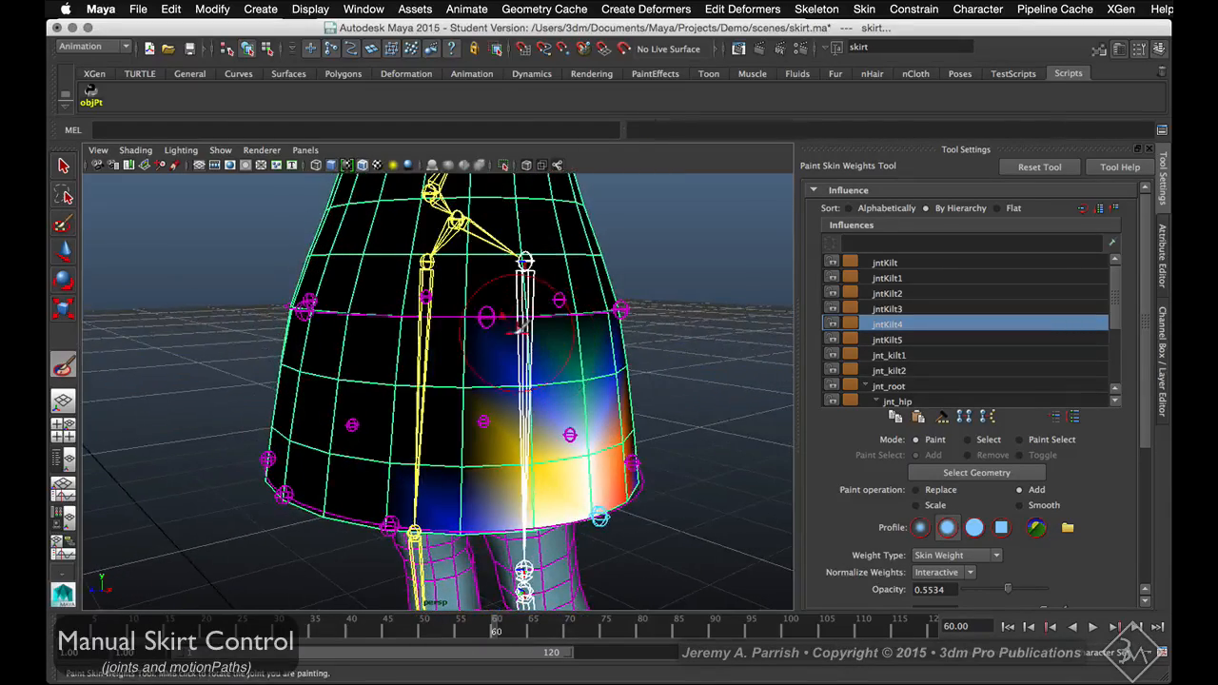
Choose kilt3 at the skirt's front middle curve as the influence and paint added weight around that joint
right_drag(487, 317, 490, 275)
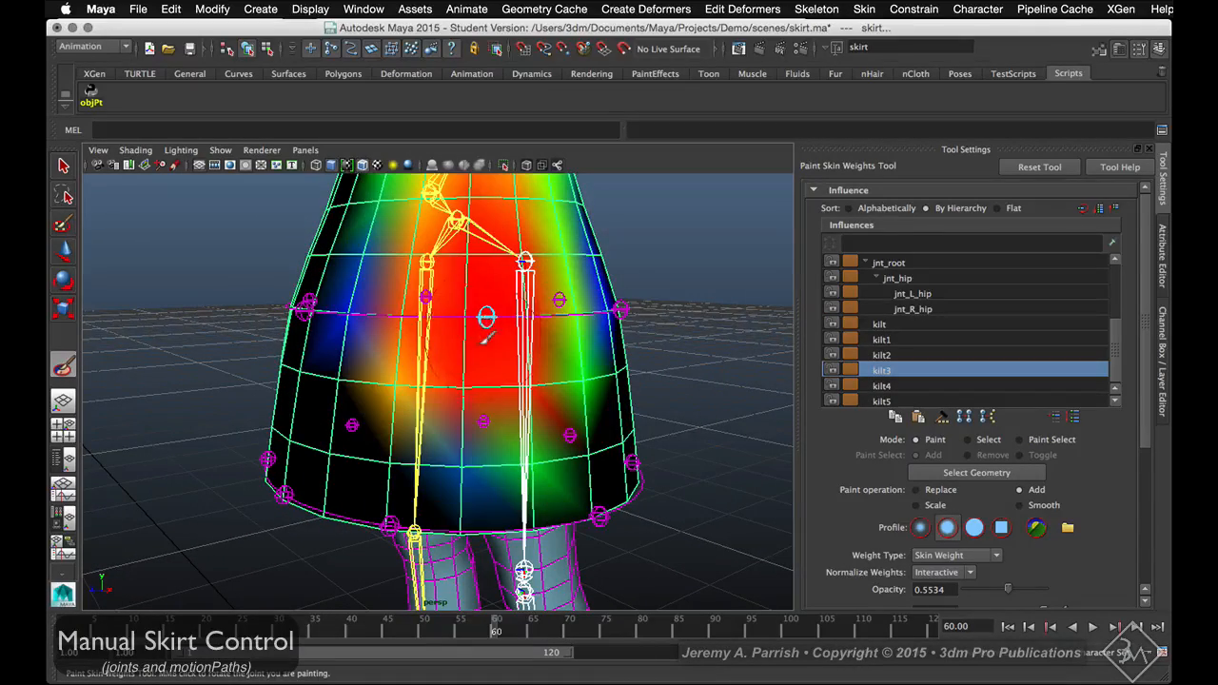
drag(481, 327, 614, 335)
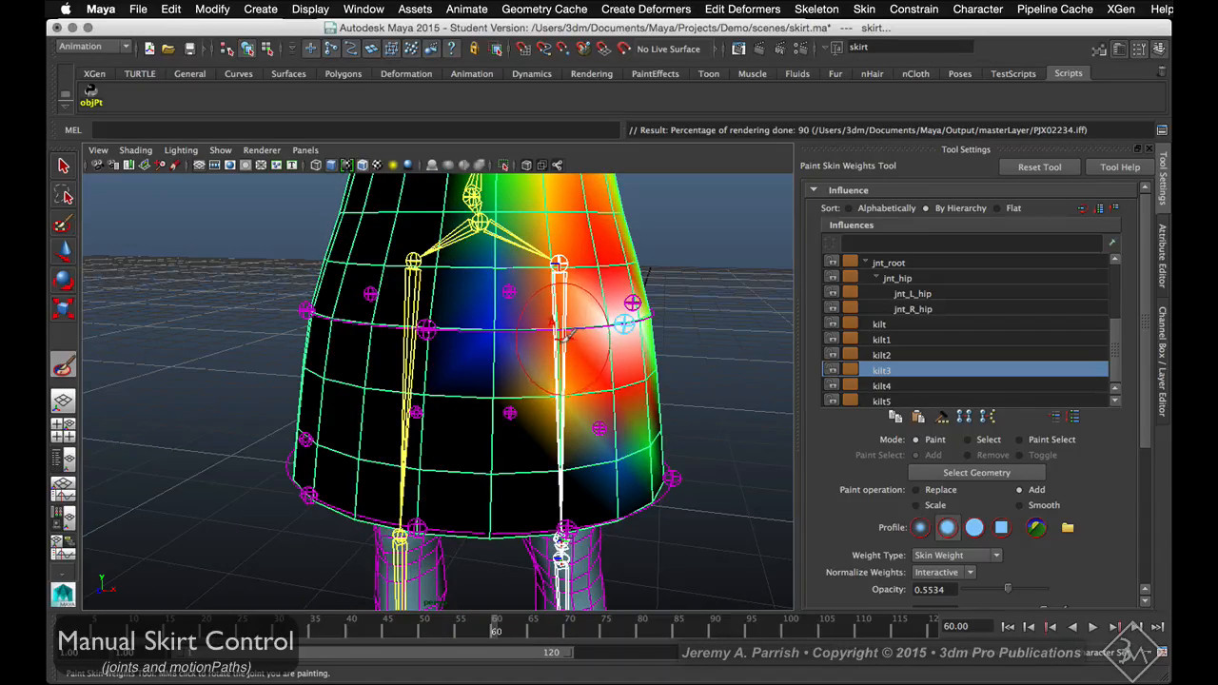
mouse_move(563, 334)
alt+mouse_down()
mouse_move(569, 385)
mouse_move(416, 419)
alt+mouse_up()
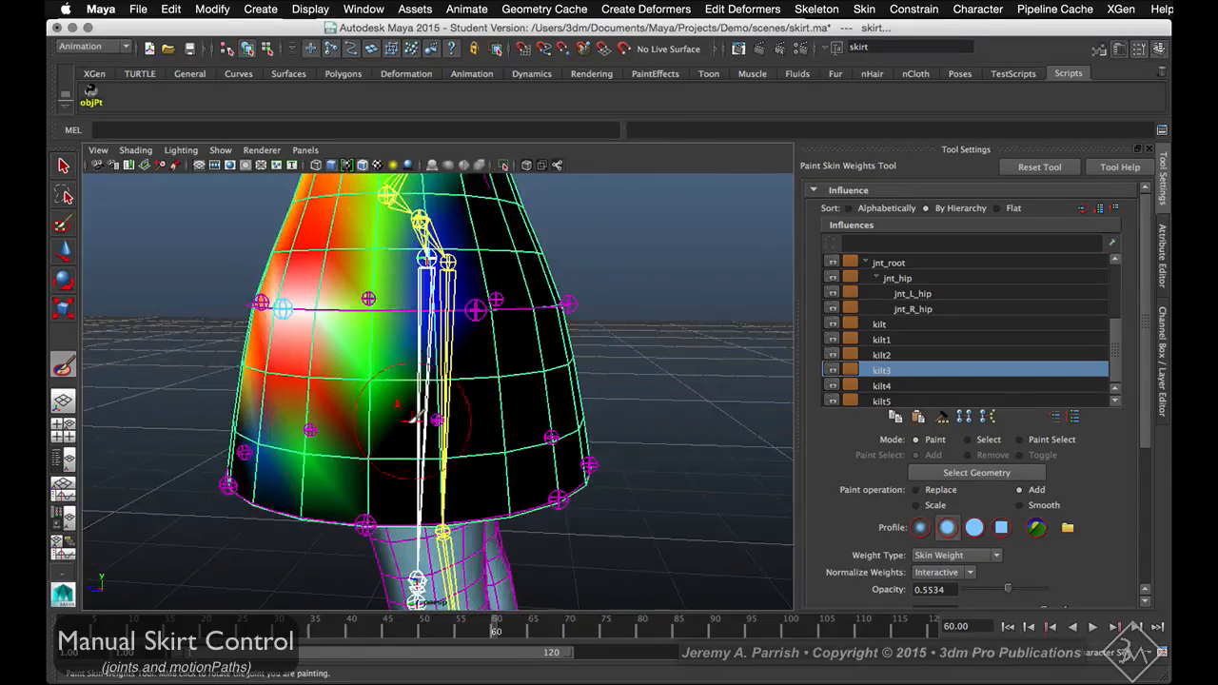
click(1196, 381)
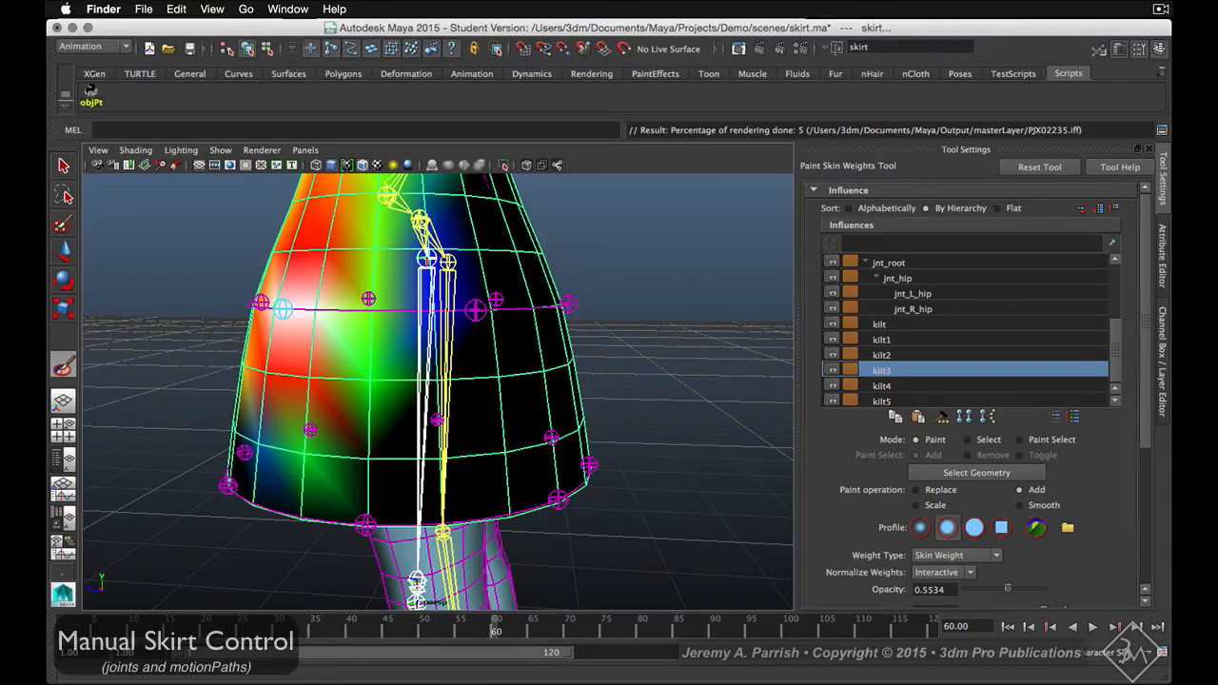
click(1162, 9)
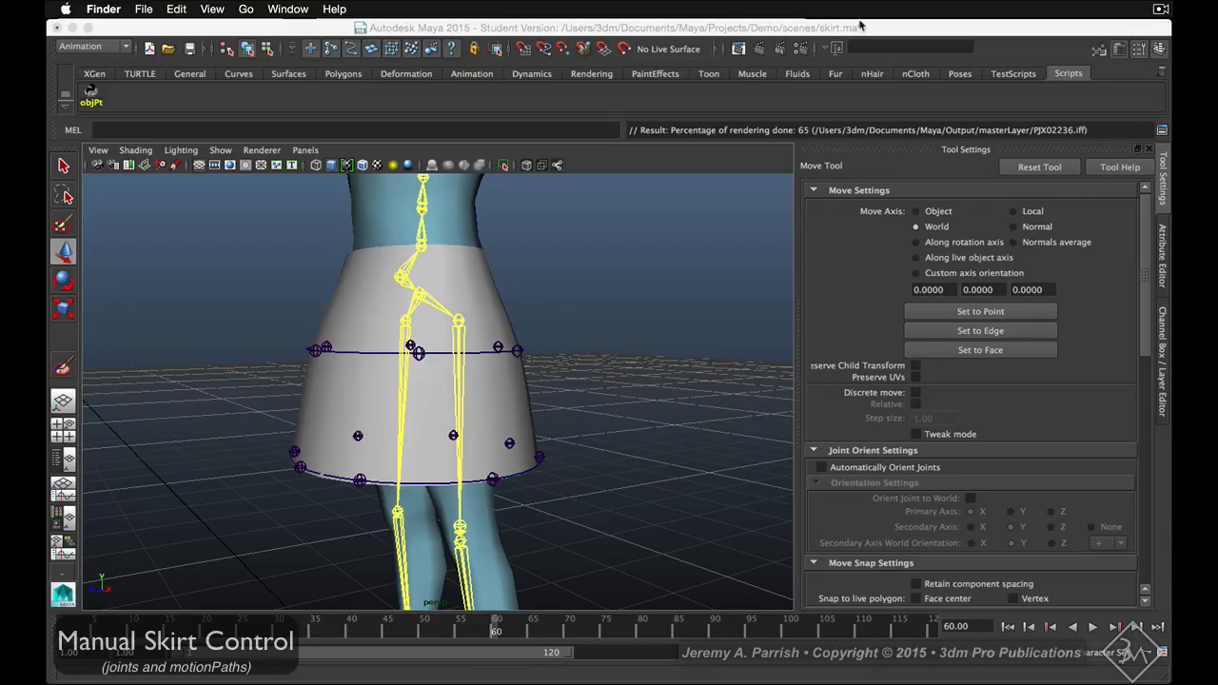
click(860, 25)
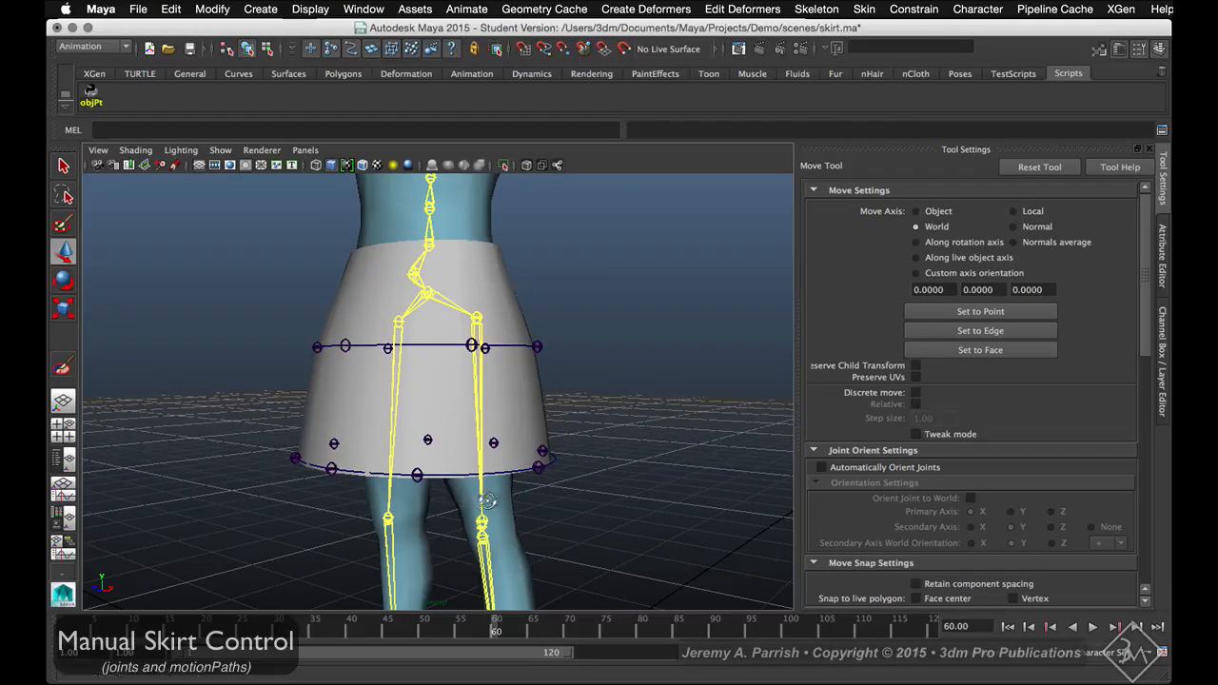
Remove the left and right hip joints as influences from the skirt mesh
alt+drag(485, 501, 497, 499)
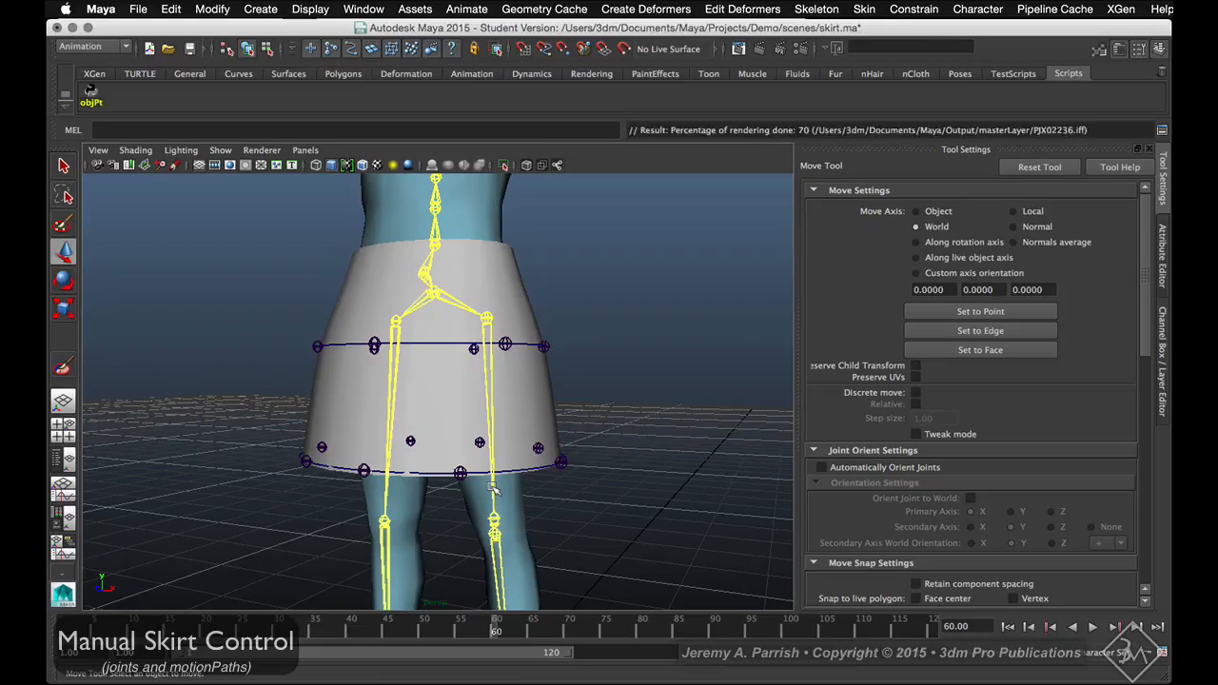
click(494, 490)
shift+click(387, 490)
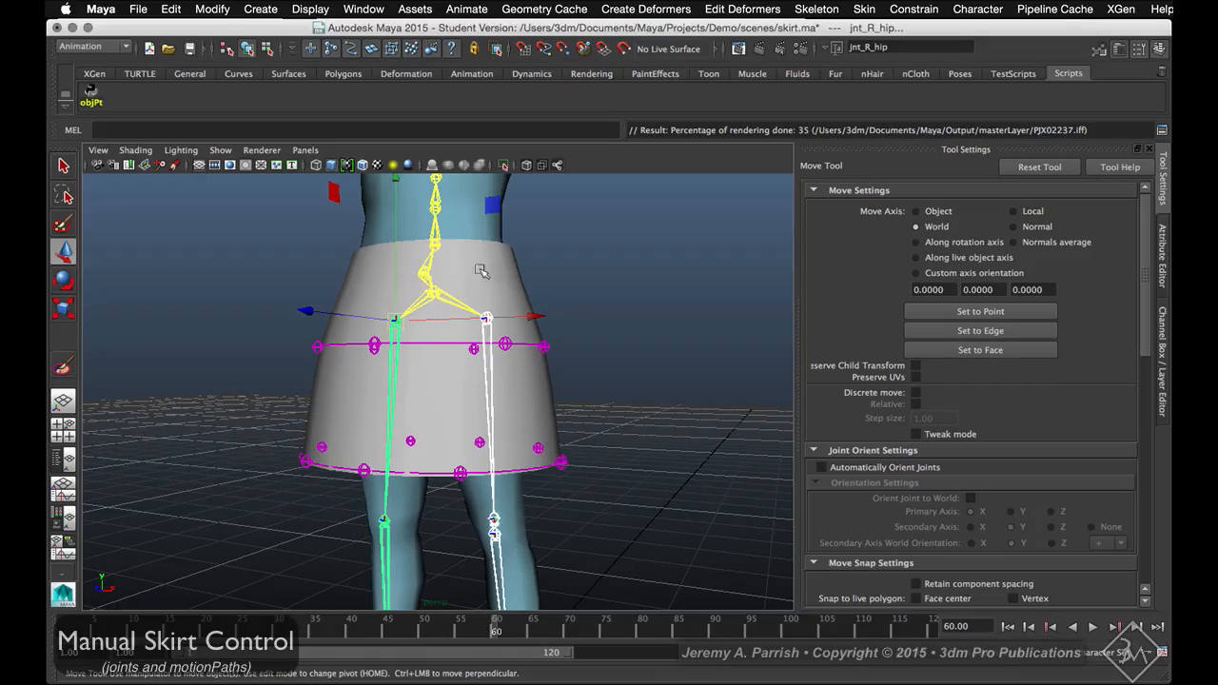
click(554, 419)
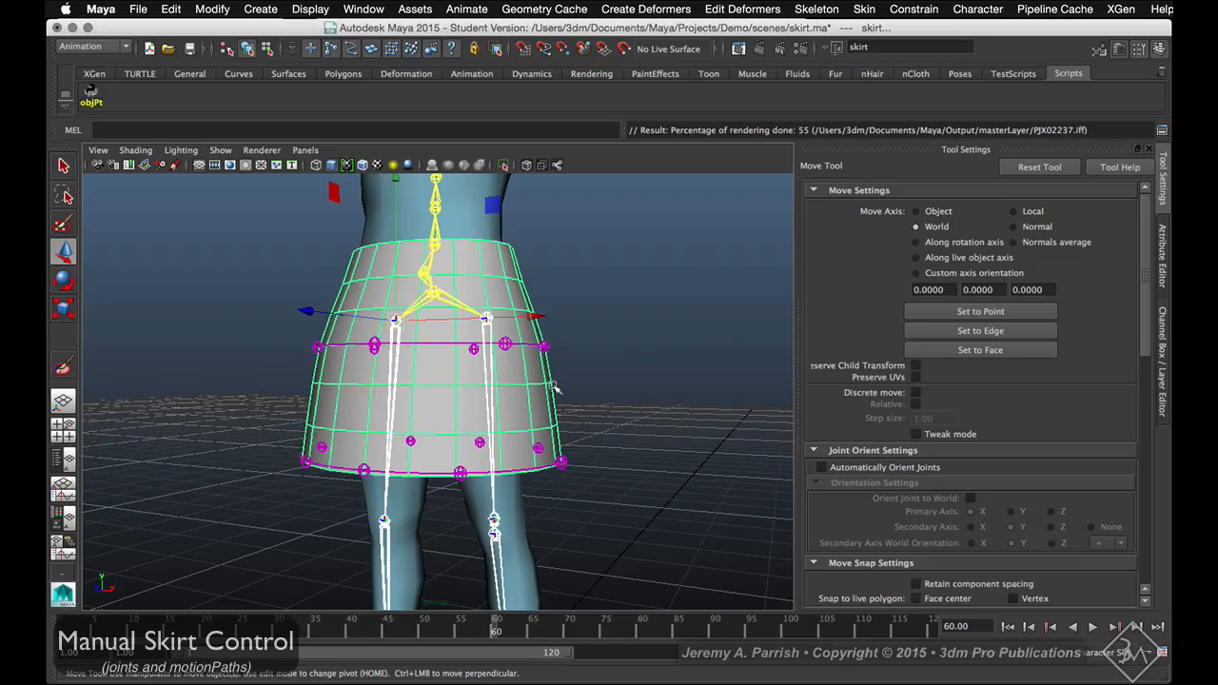
click(864, 9)
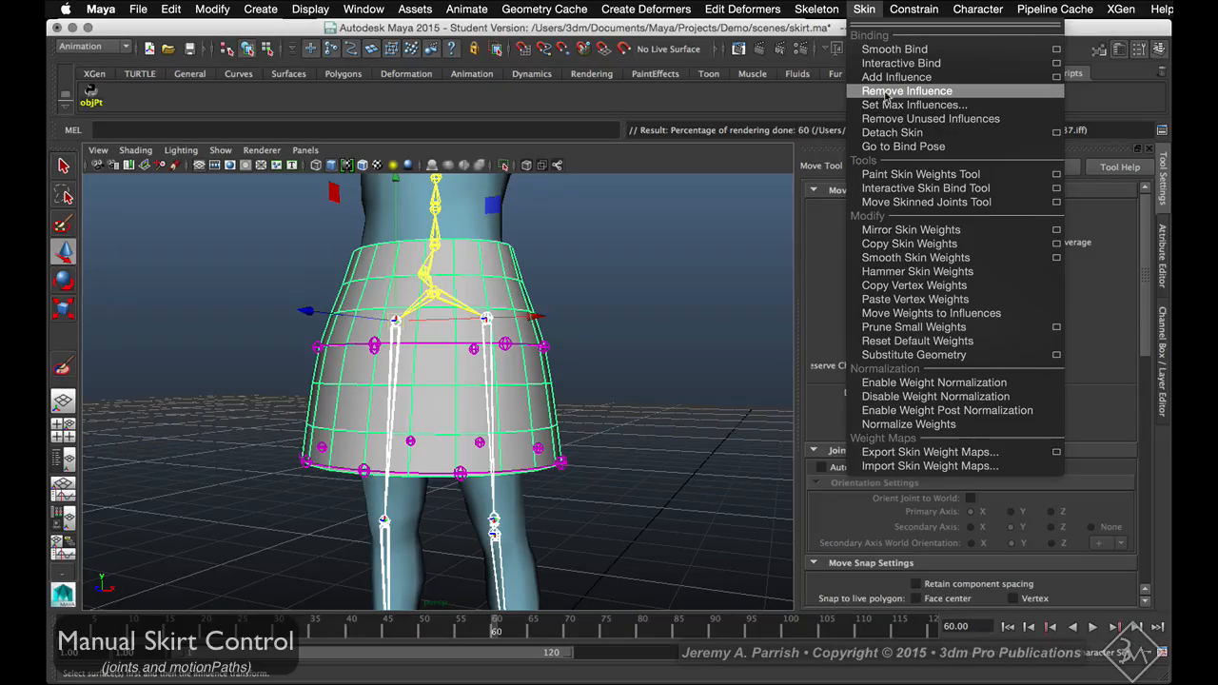
click(887, 92)
click(533, 401)
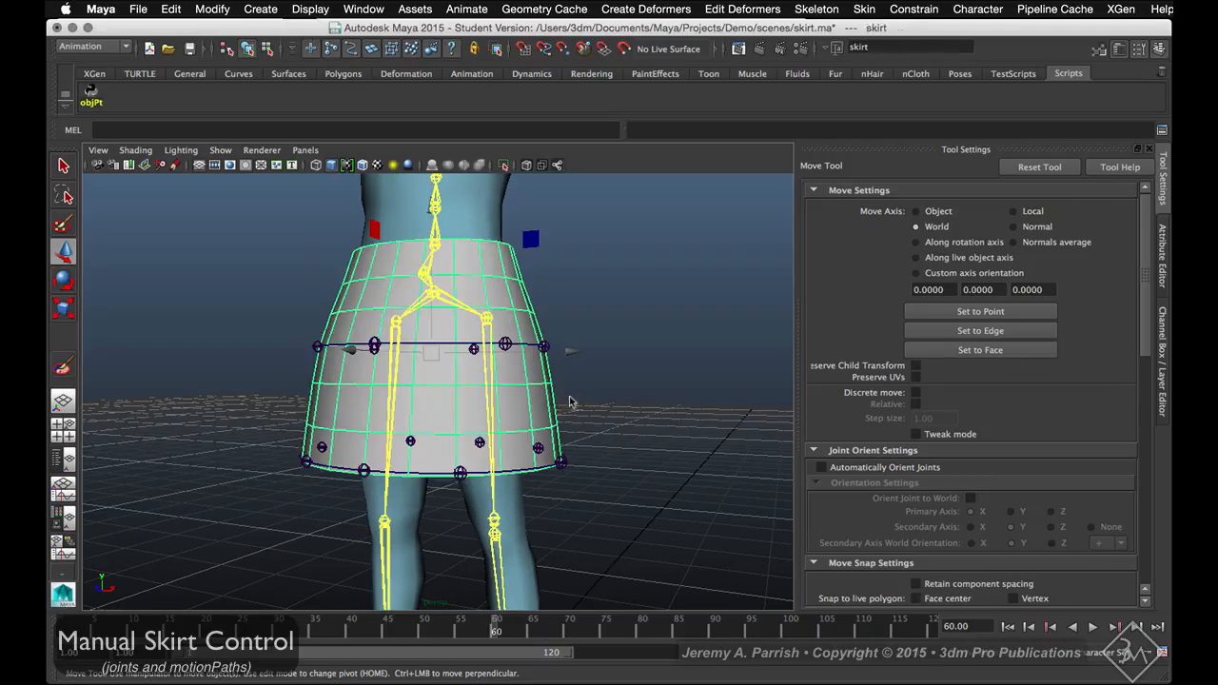
Test-rotate the left hip joint to check the skirt without hip influences, and undo the rotation
alt+right_drag(560, 379, 609, 400)
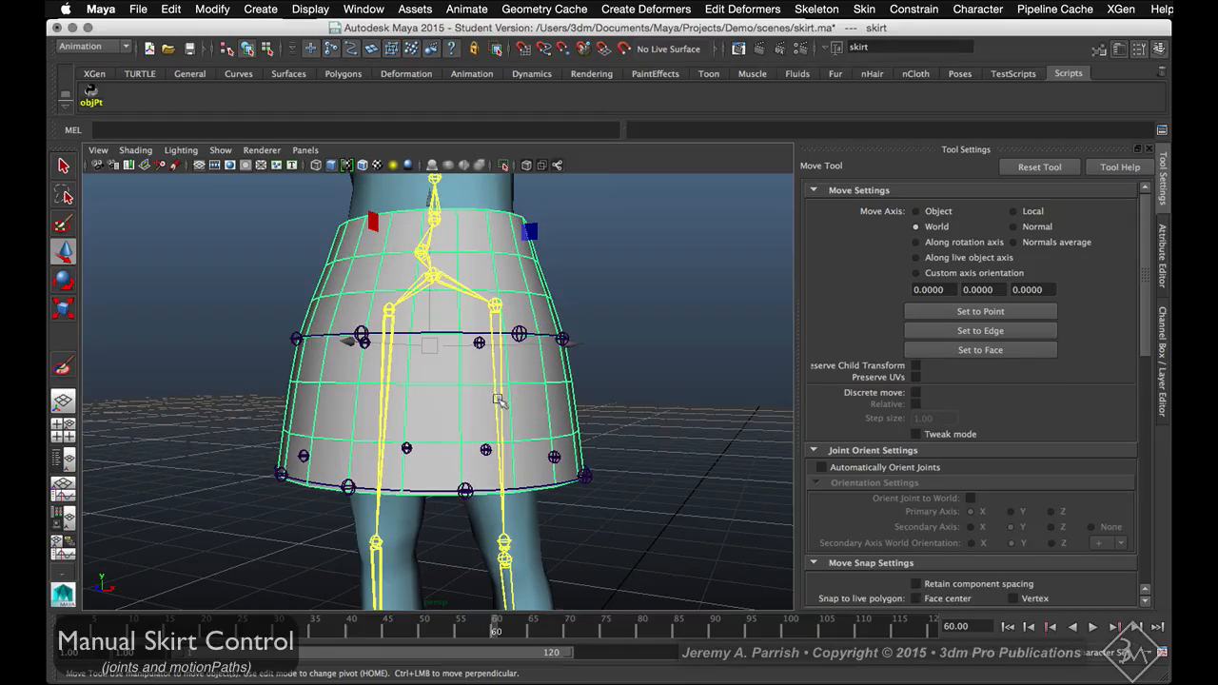
click(497, 399)
key(e)
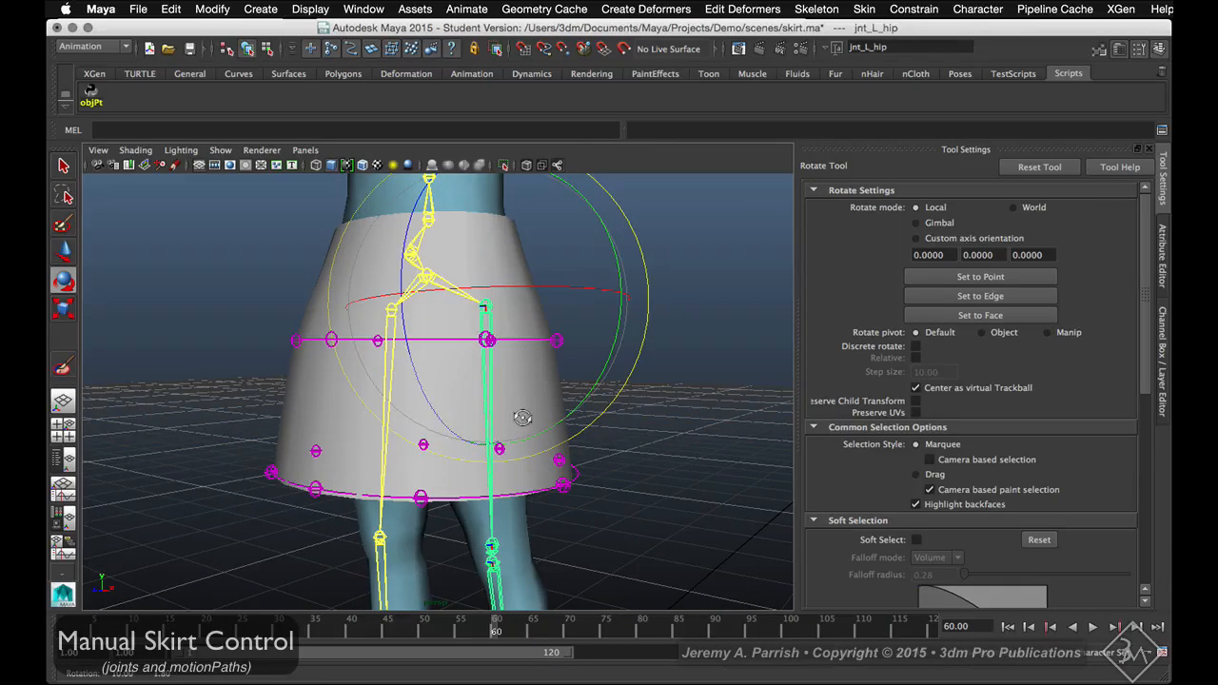
drag(447, 430, 453, 400)
key(z)
alt+right_drag(453, 399, 517, 465)
alt+middle_drag(511, 348, 527, 430)
alt+drag(527, 429, 619, 424)
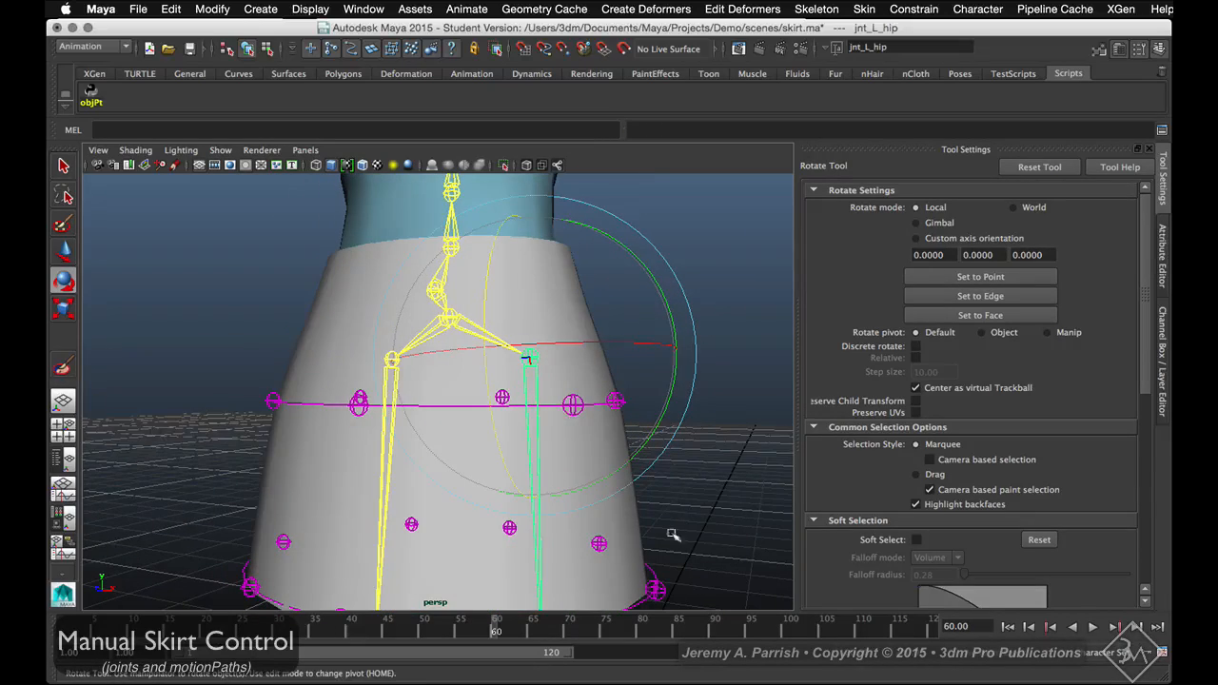
key(q)
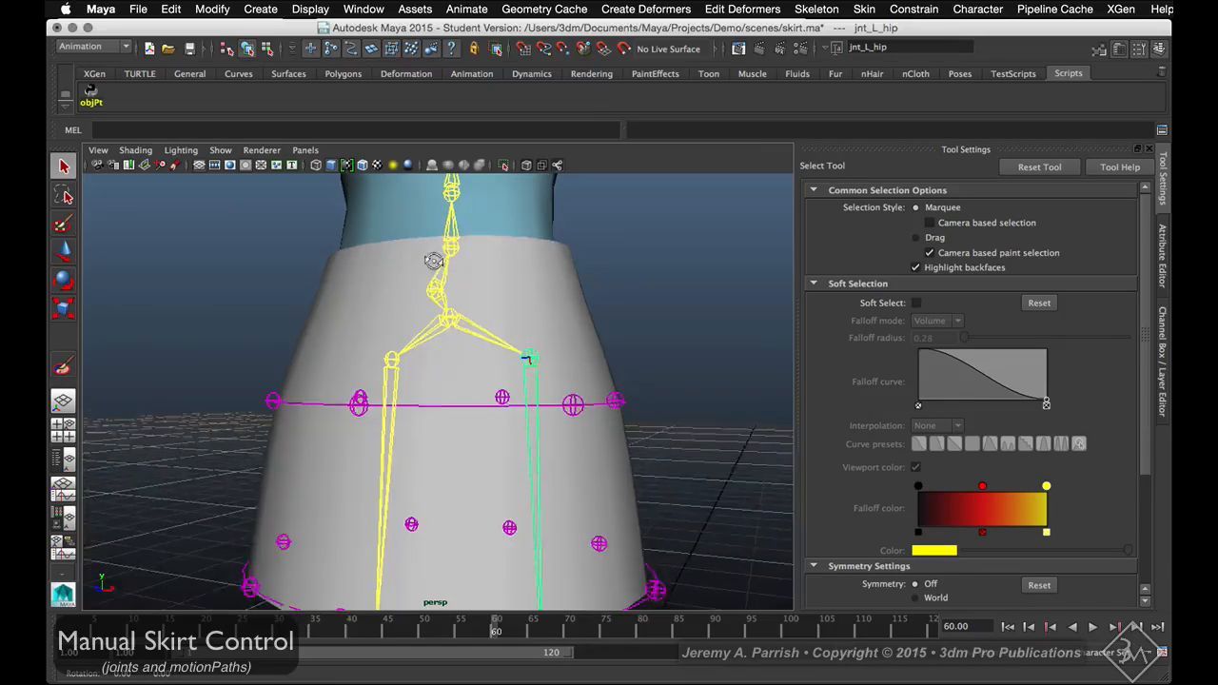
alt+drag(433, 262, 493, 283)
alt+right_drag(557, 299, 515, 305)
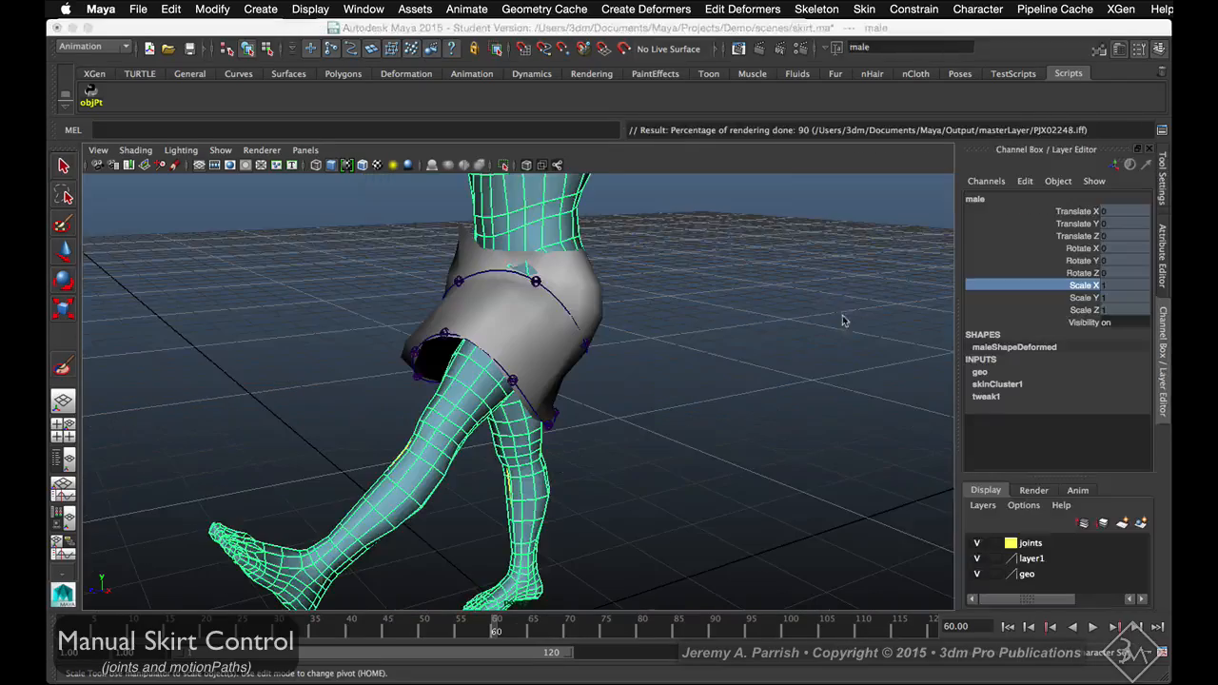
Select the skirt mesh and examine from several sides how it deforms around the raised left leg
alt+drag(718, 352, 655, 350)
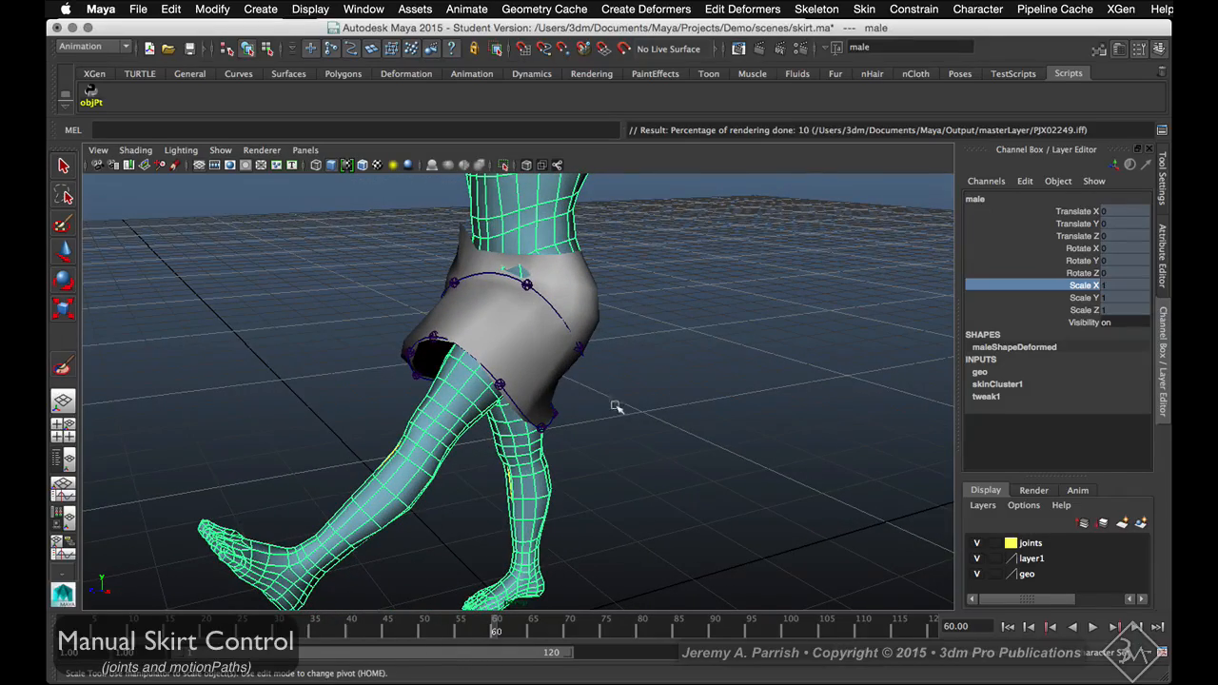
alt+drag(616, 407, 555, 416)
alt+right_drag(555, 416, 593, 432)
alt+middle_drag(572, 354, 616, 410)
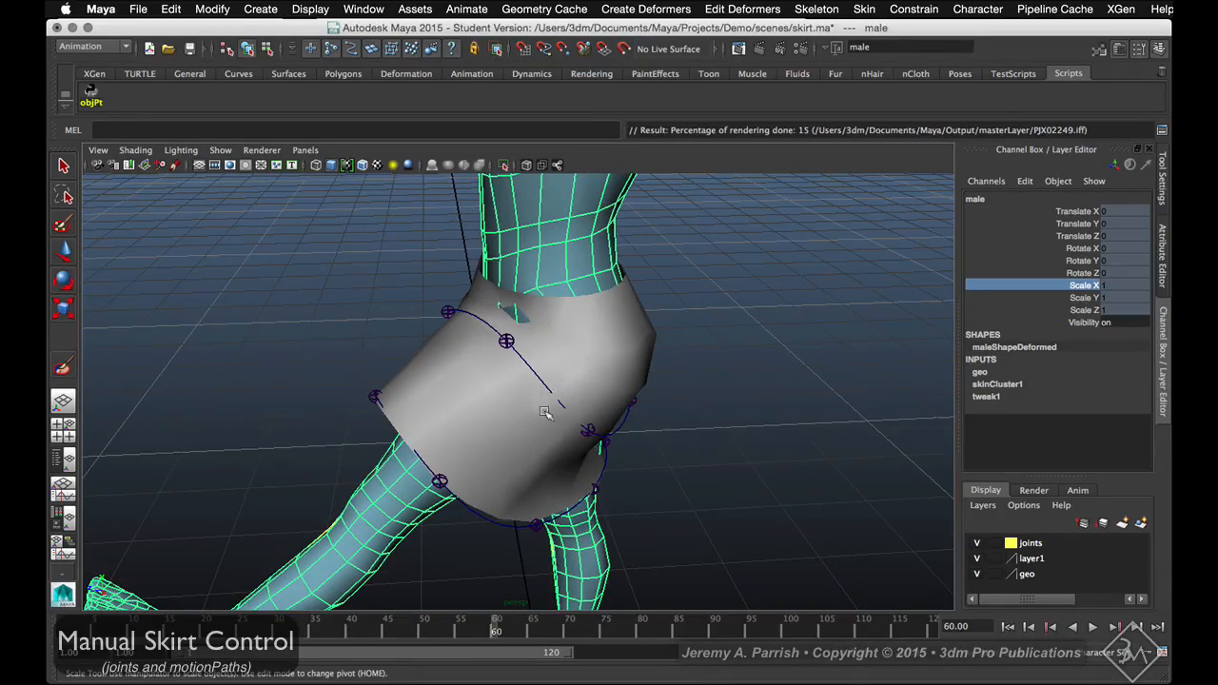
click(422, 378)
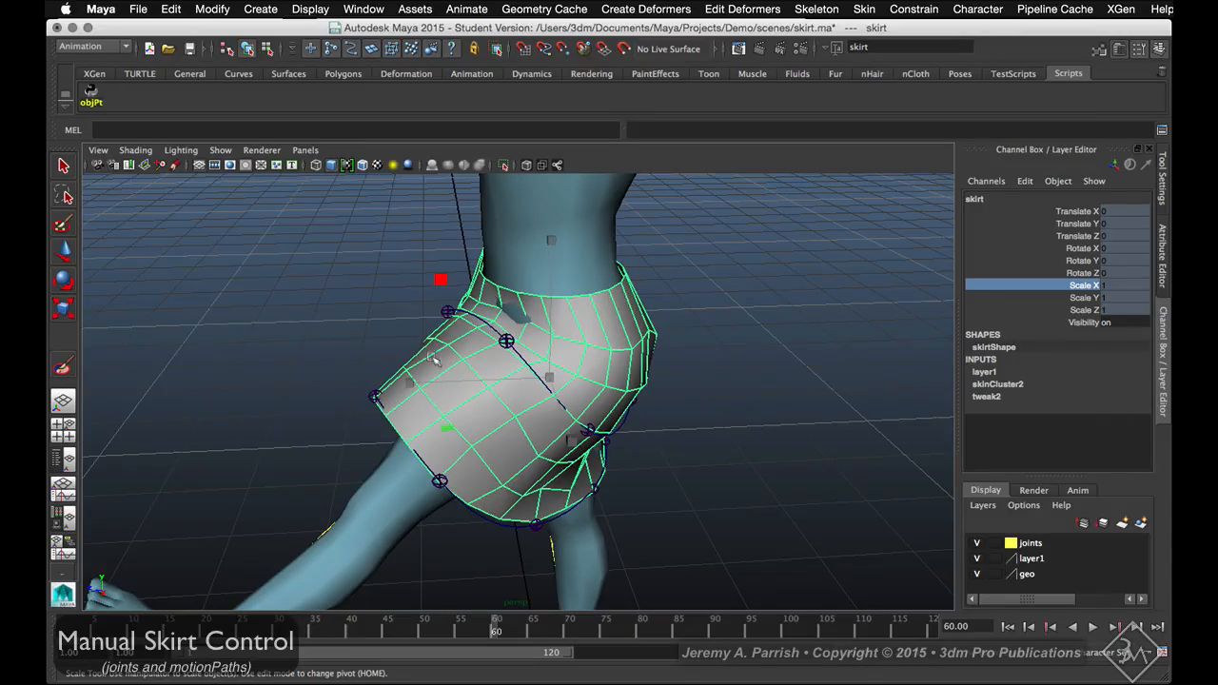
alt+drag(320, 377, 525, 460)
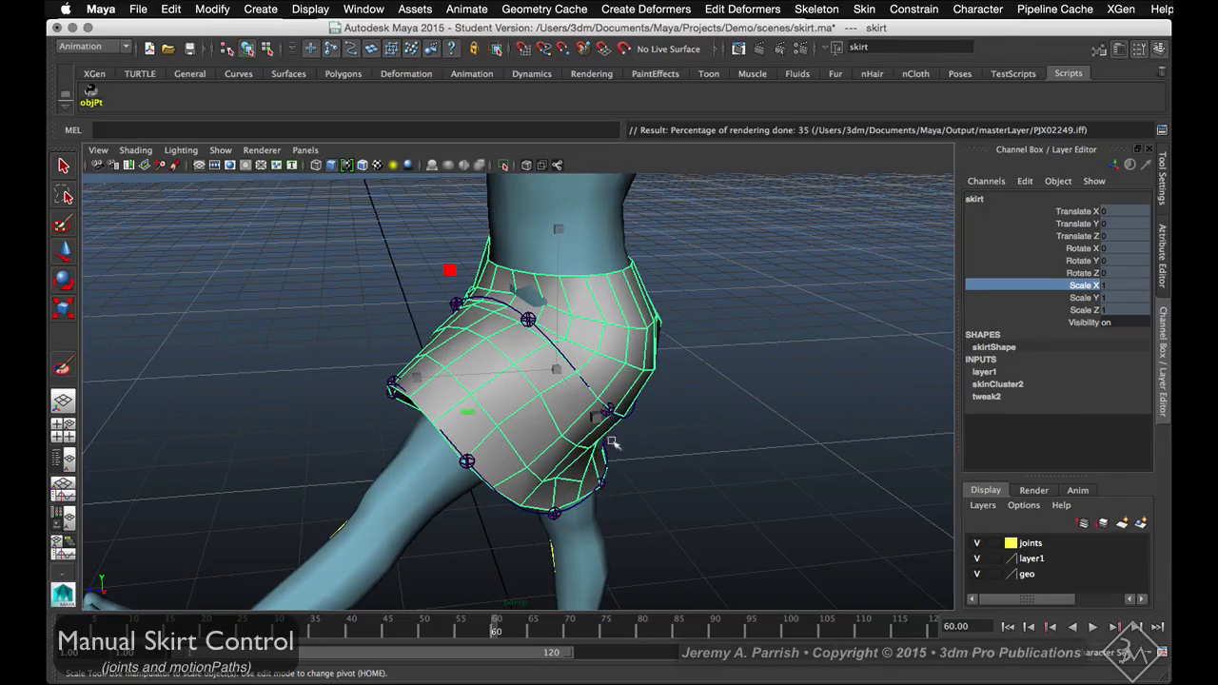
alt+drag(535, 398, 626, 411)
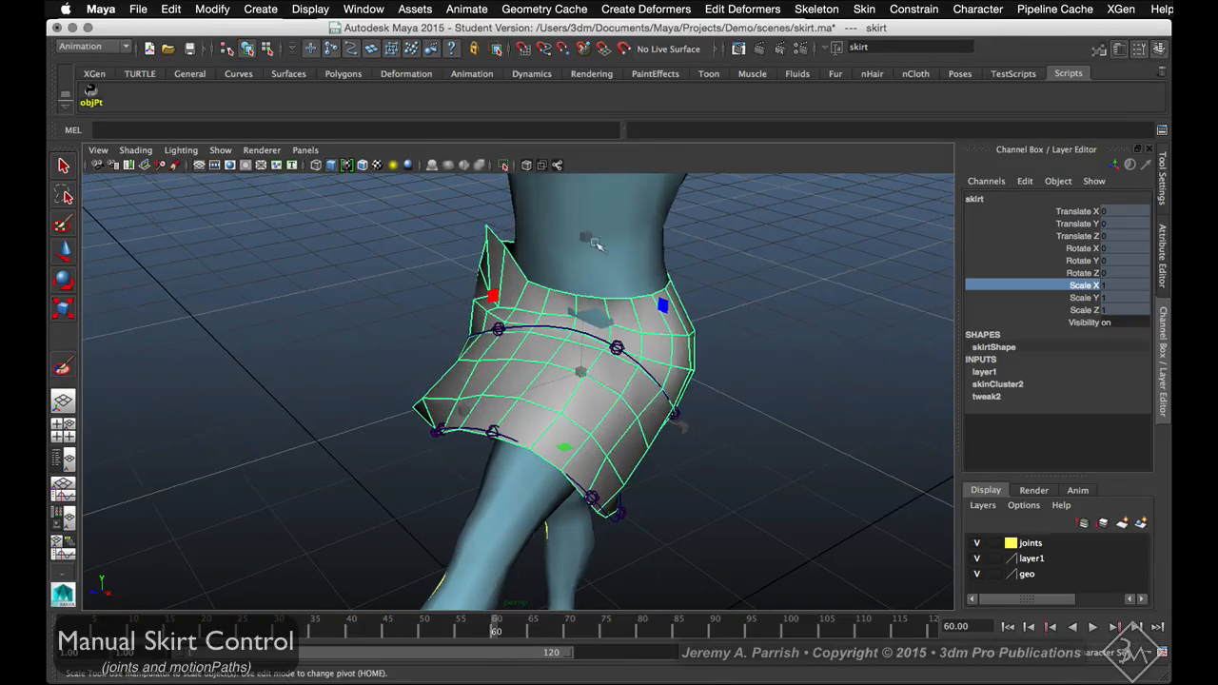
Show the joints through the geometry and start the Paint Skin Weights Tool on the skirt
click(559, 165)
alt+drag(714, 353, 634, 348)
alt+drag(538, 363, 543, 333)
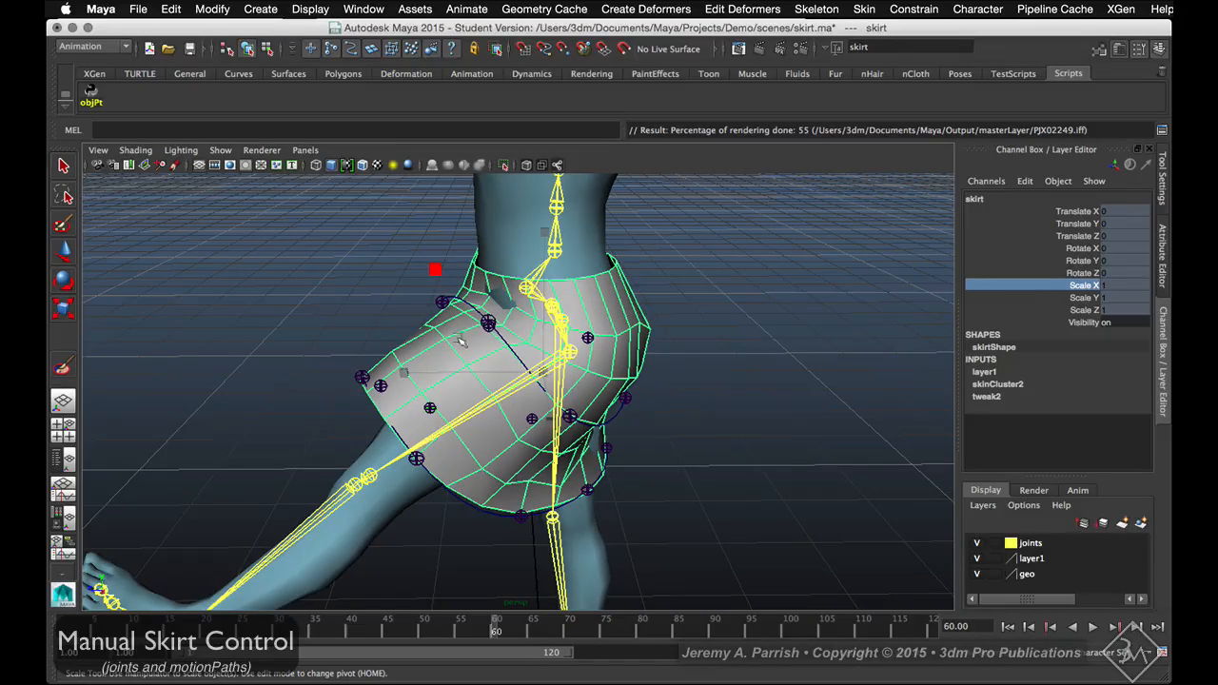
right_drag(607, 313, 578, 290)
alt+right_drag(554, 344, 563, 357)
alt+middle_drag(563, 357, 568, 395)
alt+right_drag(514, 357, 562, 357)
alt+drag(486, 344, 514, 333)
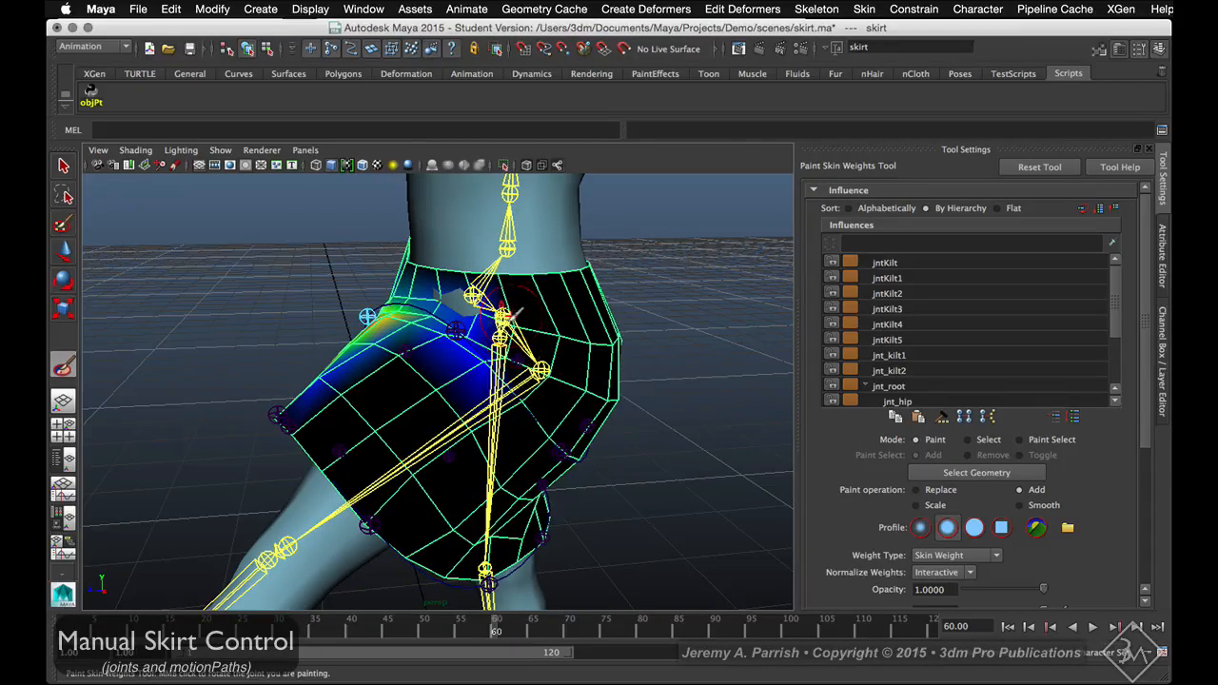
Choose jnt_root as the influence and add weight along the skirt's upper waist band at opacity 1
right_drag(506, 310, 481, 249)
mouse_move(466, 293)
mouse_down()
mouse_move(440, 278)
mouse_move(455, 307)
mouse_up()
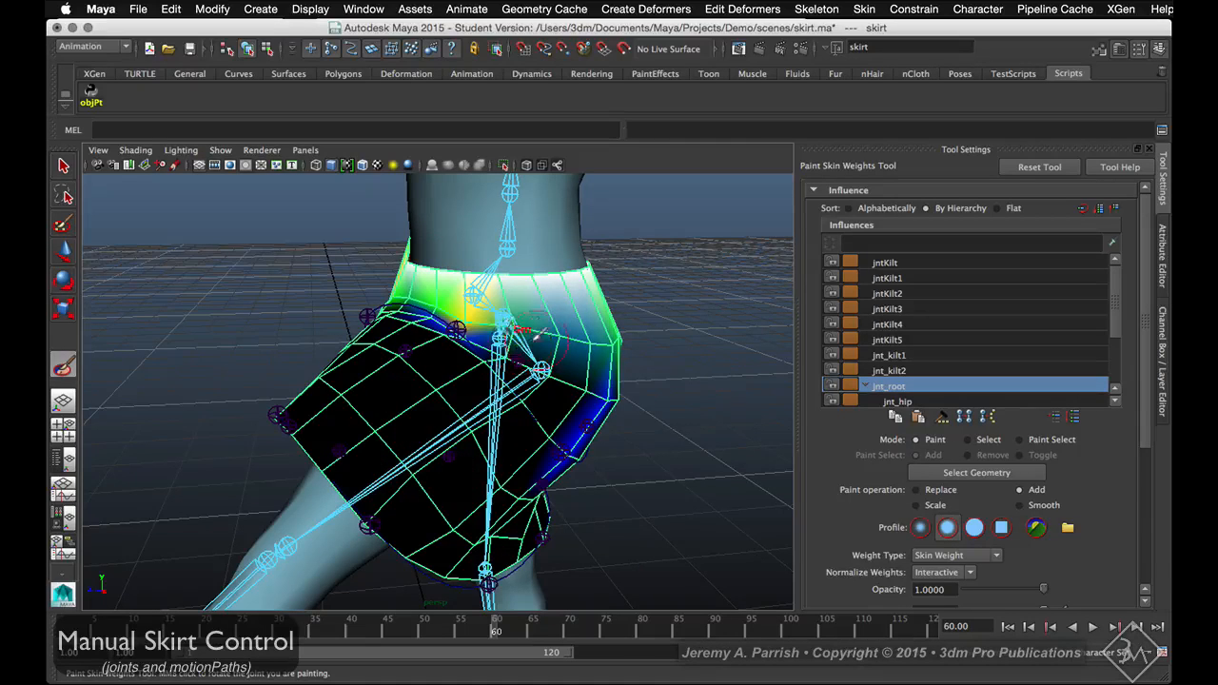
mouse_move(531, 335)
mouse_down()
mouse_move(576, 352)
mouse_move(569, 320)
mouse_move(595, 336)
mouse_up()
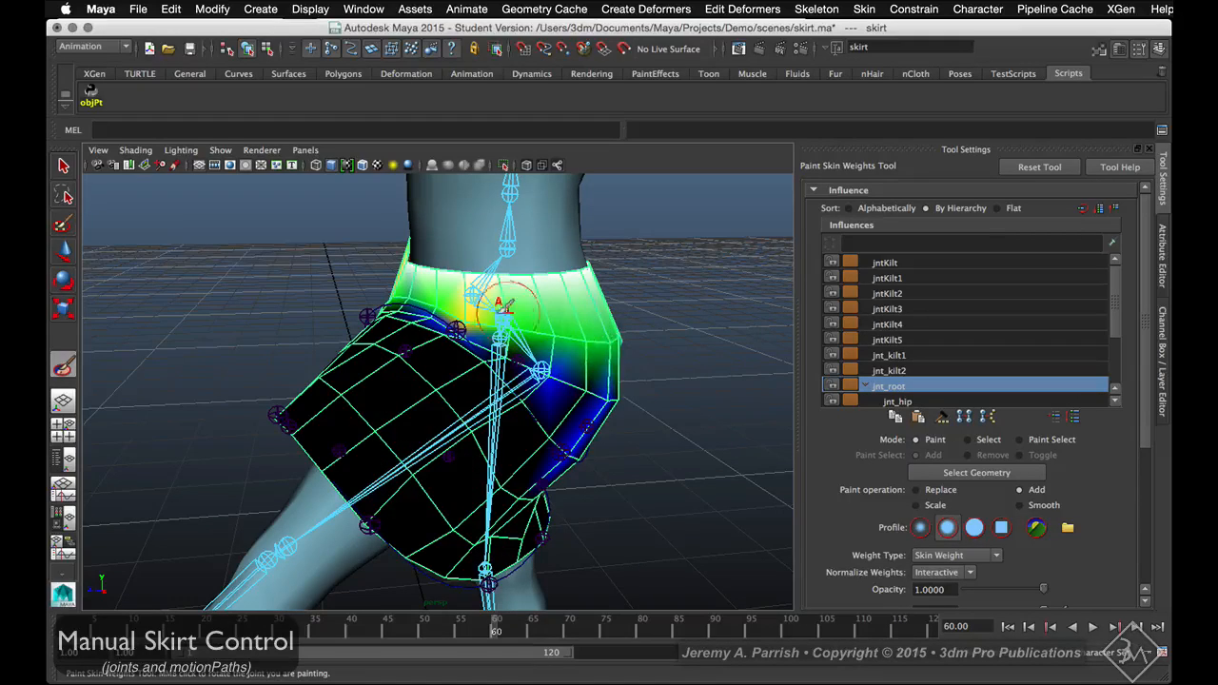
alt+drag(517, 436, 530, 444)
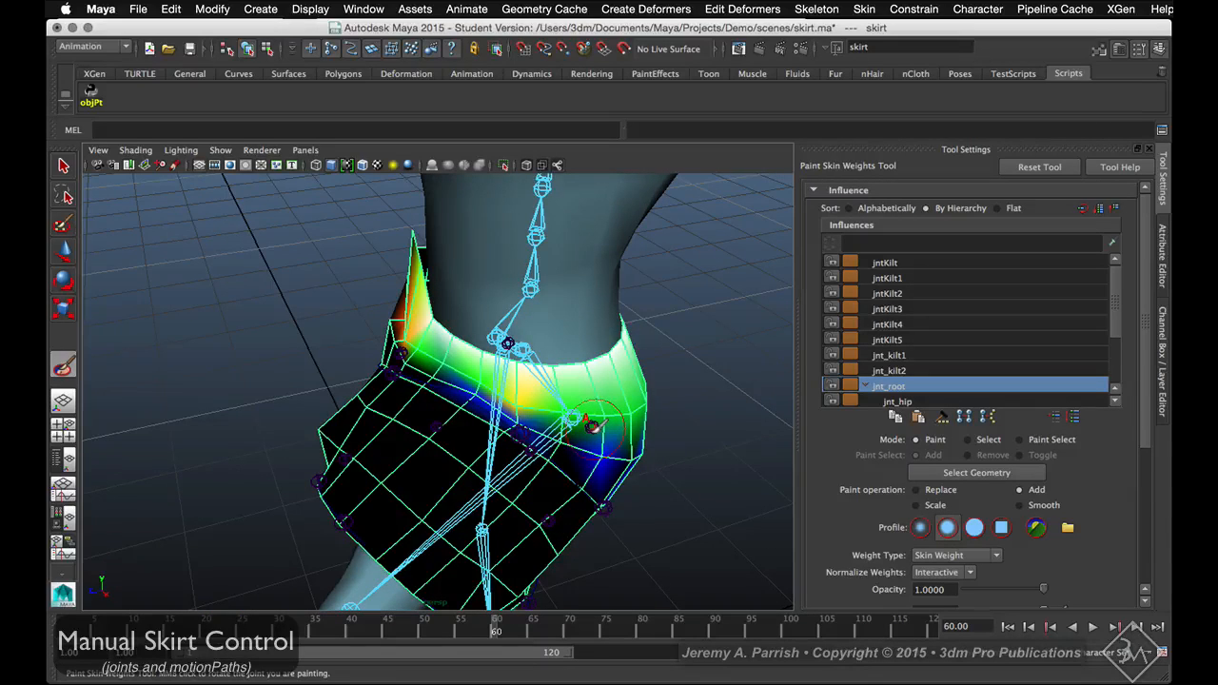
Check the weights of the kilt4 and jntKilt4 influences on the skirt's left side, and leave weight painting
alt+drag(590, 426, 607, 449)
right_click(582, 442)
click(581, 406)
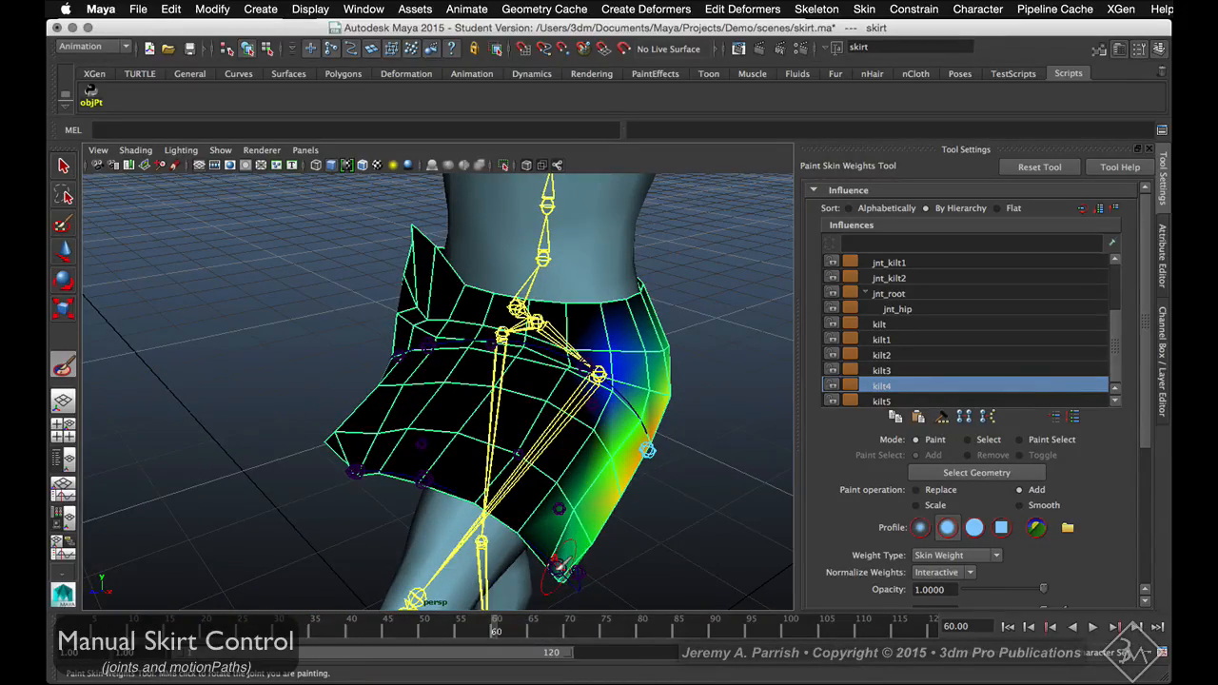
right_drag(562, 569, 562, 526)
mouse_move(552, 497)
alt+mouse_down()
mouse_move(600, 466)
mouse_move(607, 431)
alt+mouse_up()
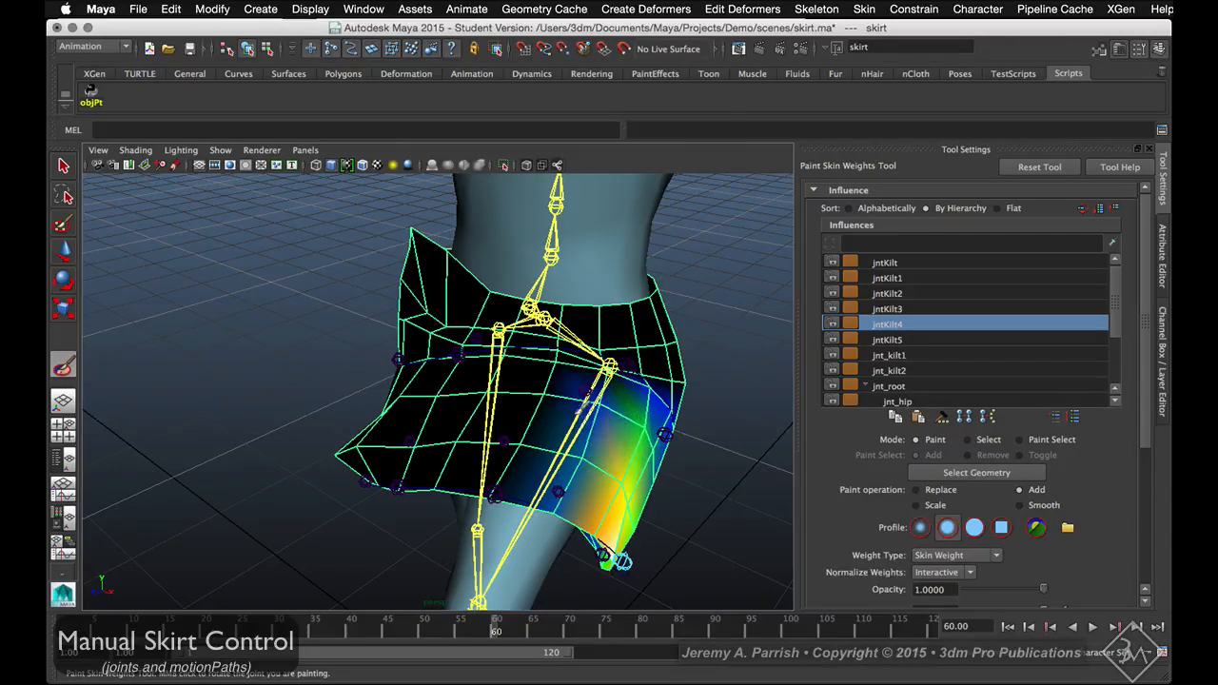
mouse_move(602, 554)
alt+mouse_down()
mouse_move(407, 400)
mouse_move(449, 419)
mouse_move(362, 373)
mouse_move(240, 430)
mouse_move(656, 421)
mouse_move(521, 485)
alt+mouse_up()
key(w)
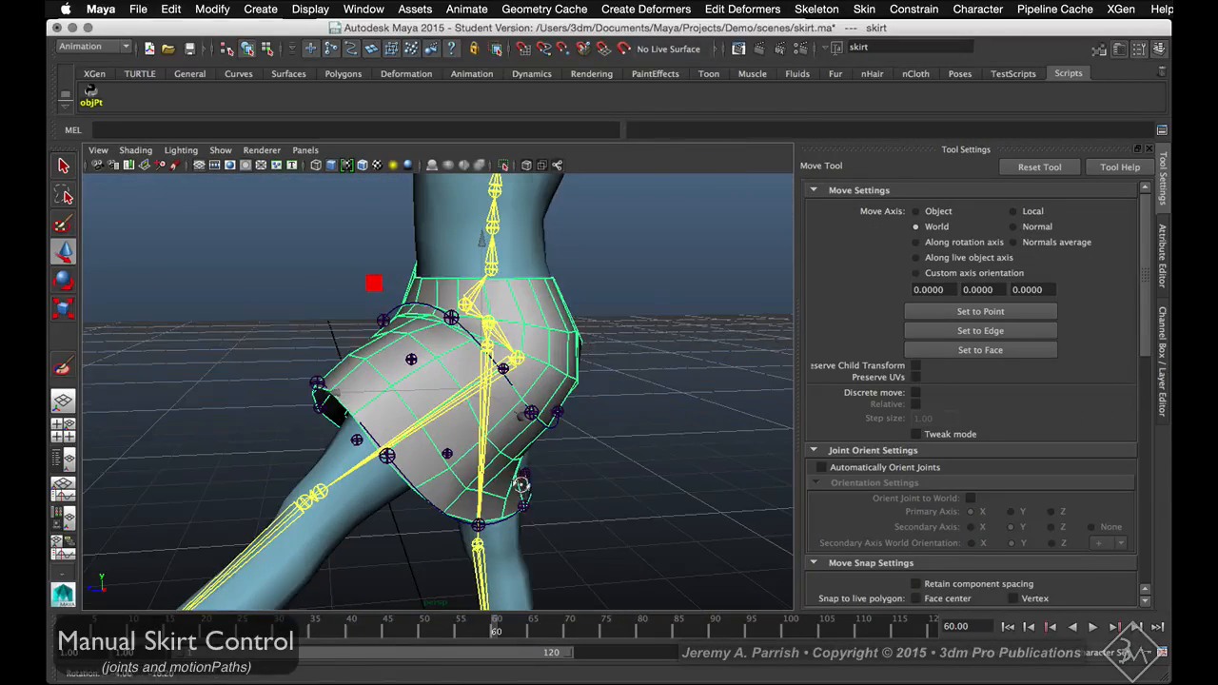
Rotate the left hip joint back and forth to test how the reweighted skirt follows the leg
click(440, 413)
key(e)
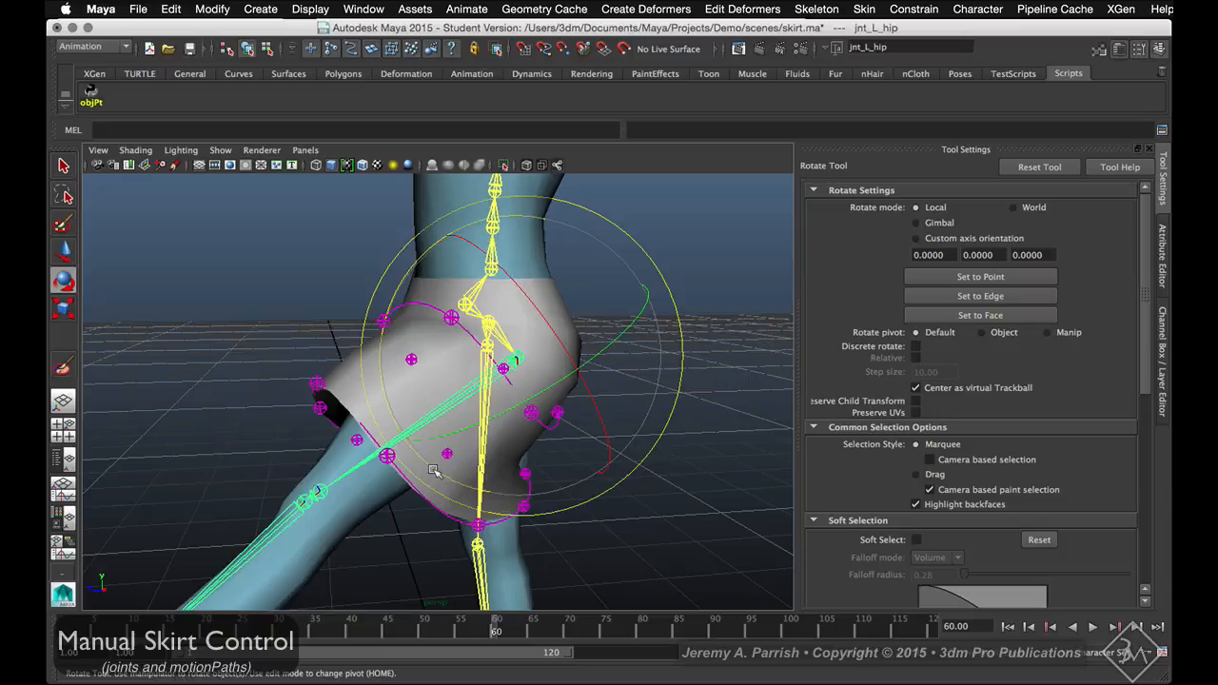
drag(433, 471, 543, 494)
drag(618, 485, 597, 494)
drag(455, 482, 371, 505)
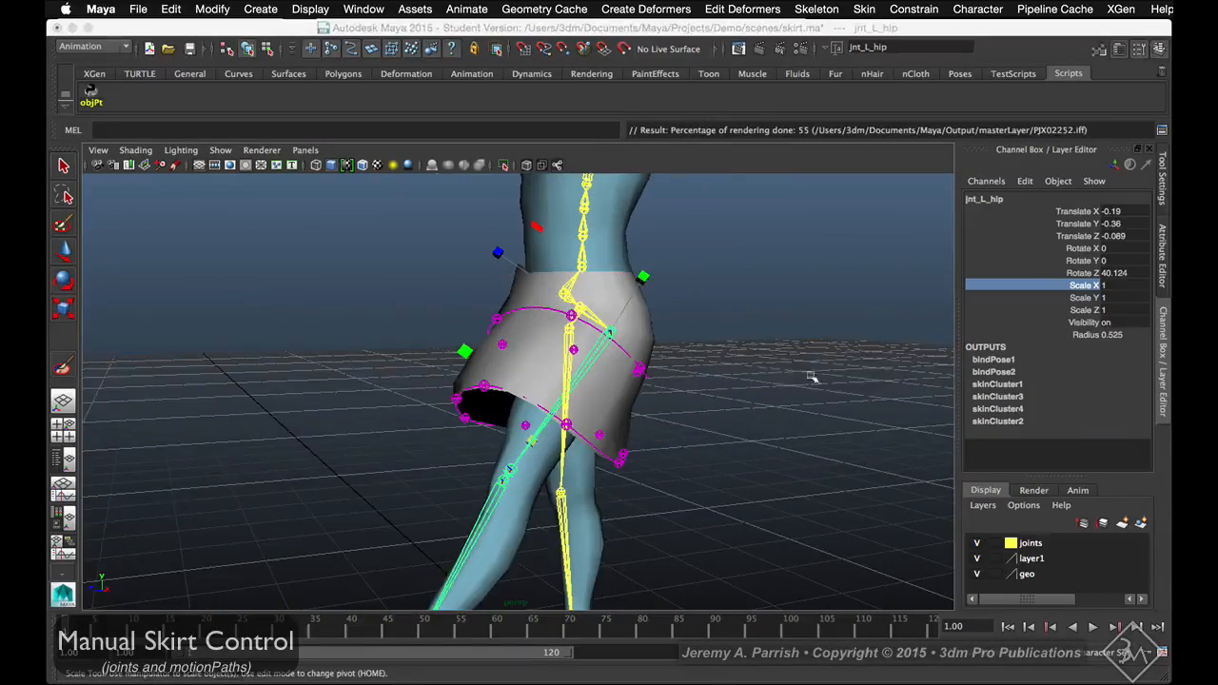
Set the left hip joint's Rotate Z to 0
alt+drag(811, 378, 838, 374)
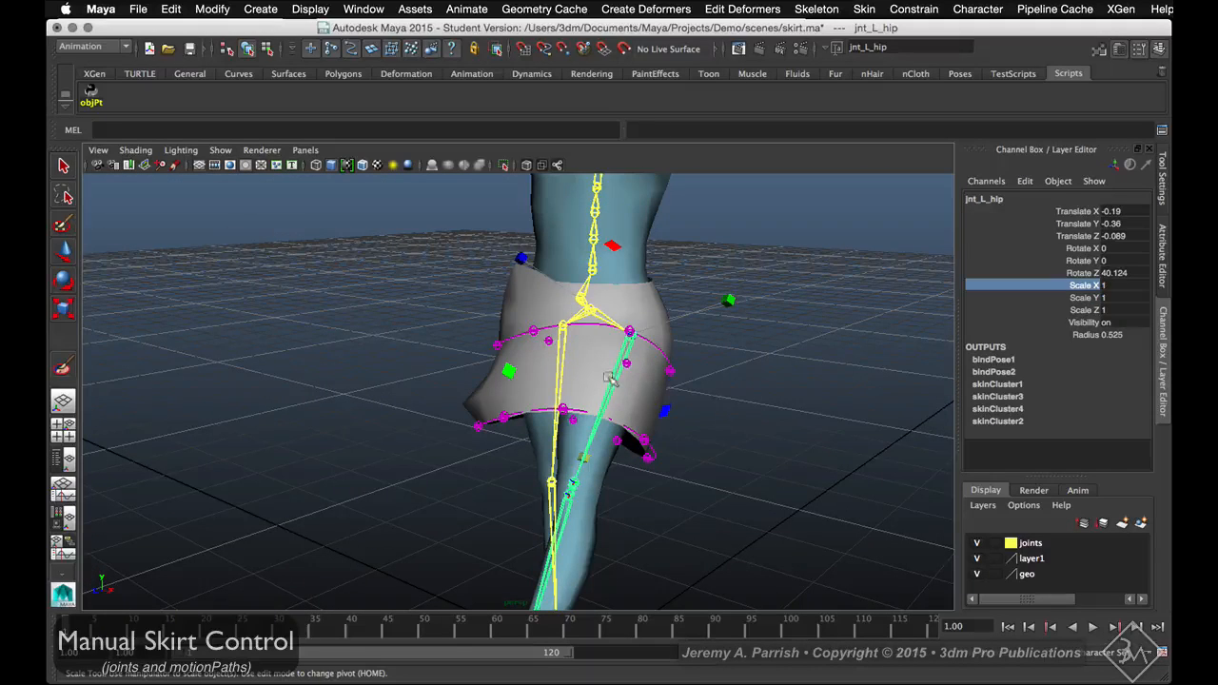
text(0)
key(Return)
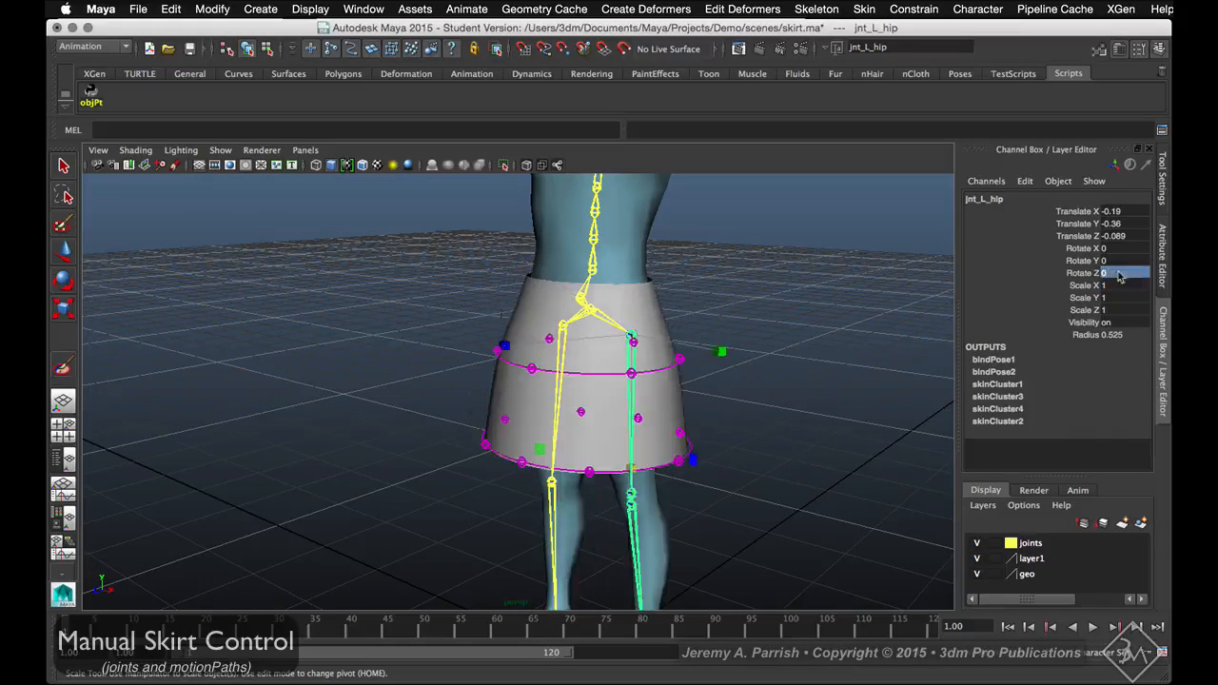
Select the skirt mesh and open the Mirror Skin Weights options
alt+drag(720, 348, 753, 356)
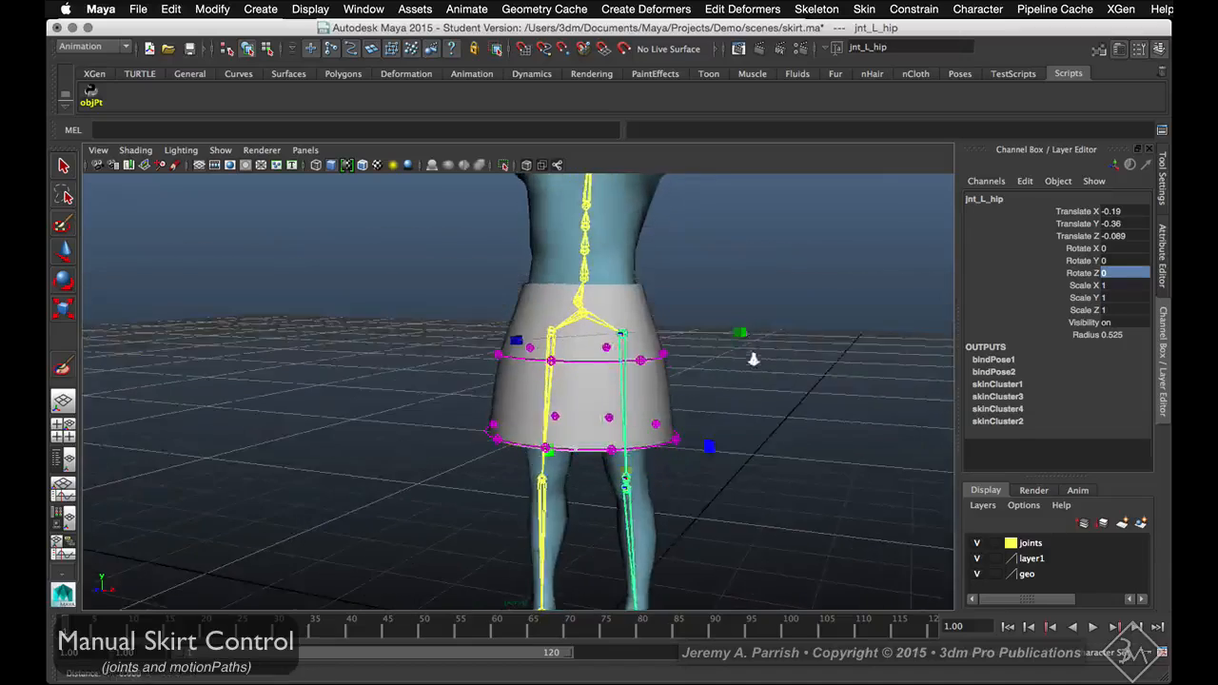
alt+right_drag(753, 356, 775, 403)
alt+drag(775, 403, 704, 354)
key(r)
click(647, 317)
key(w)
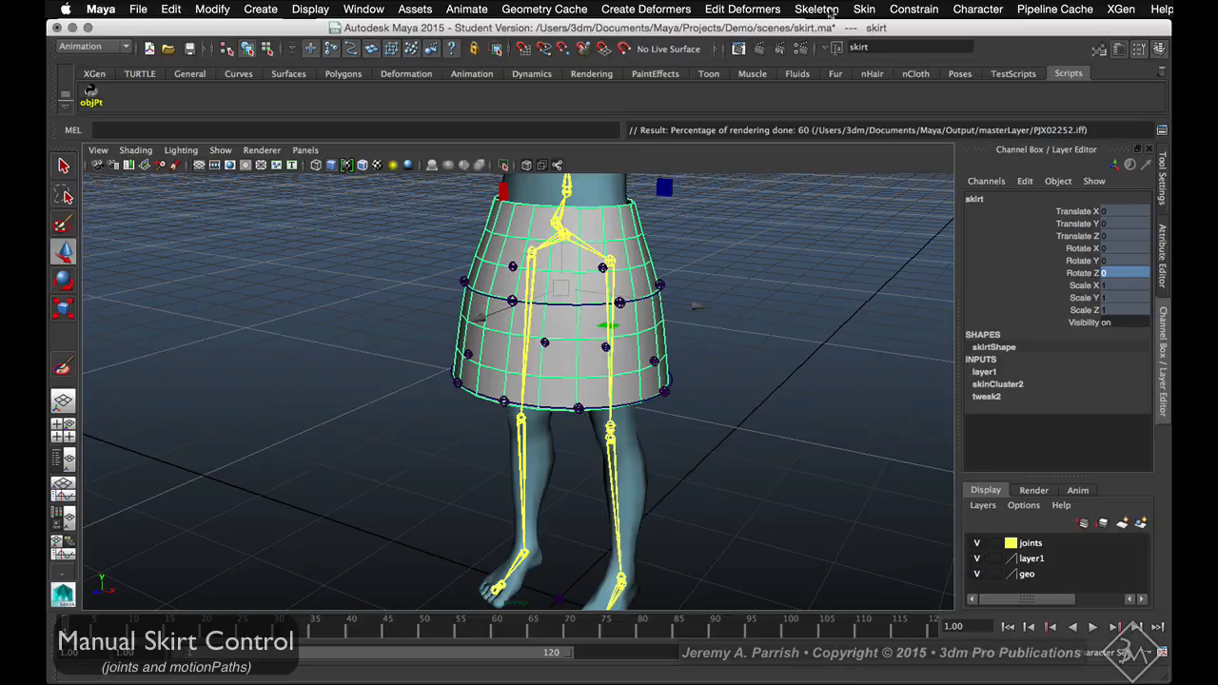
click(867, 9)
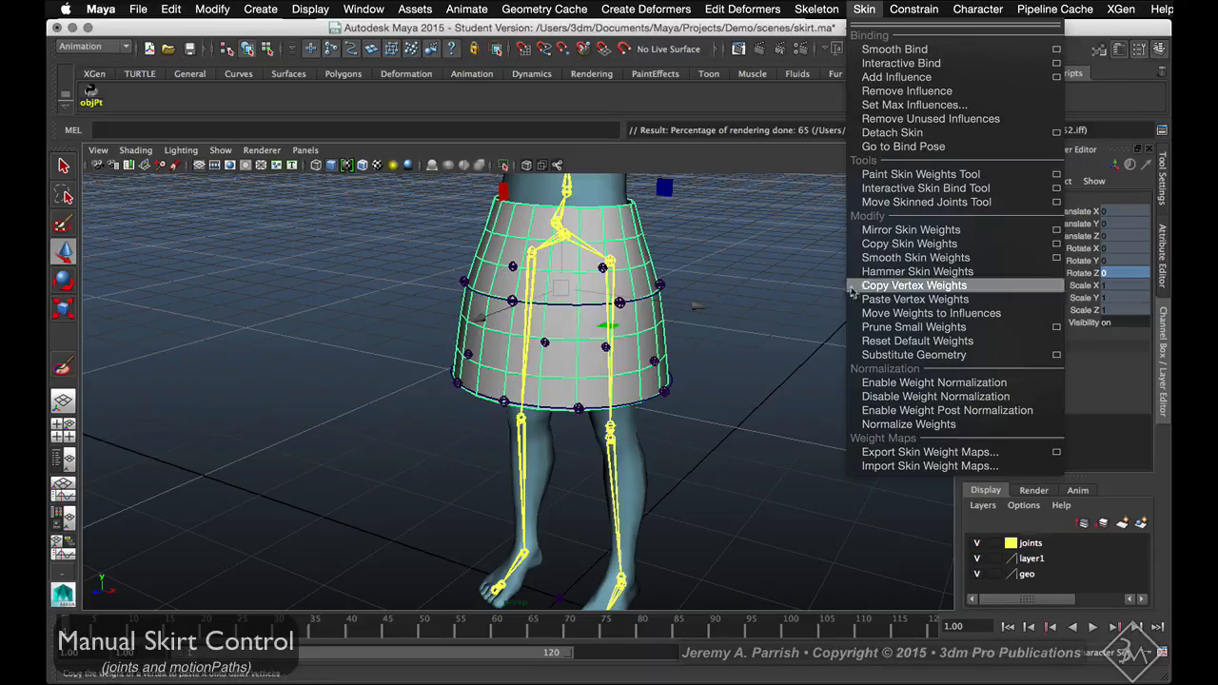
click(1057, 230)
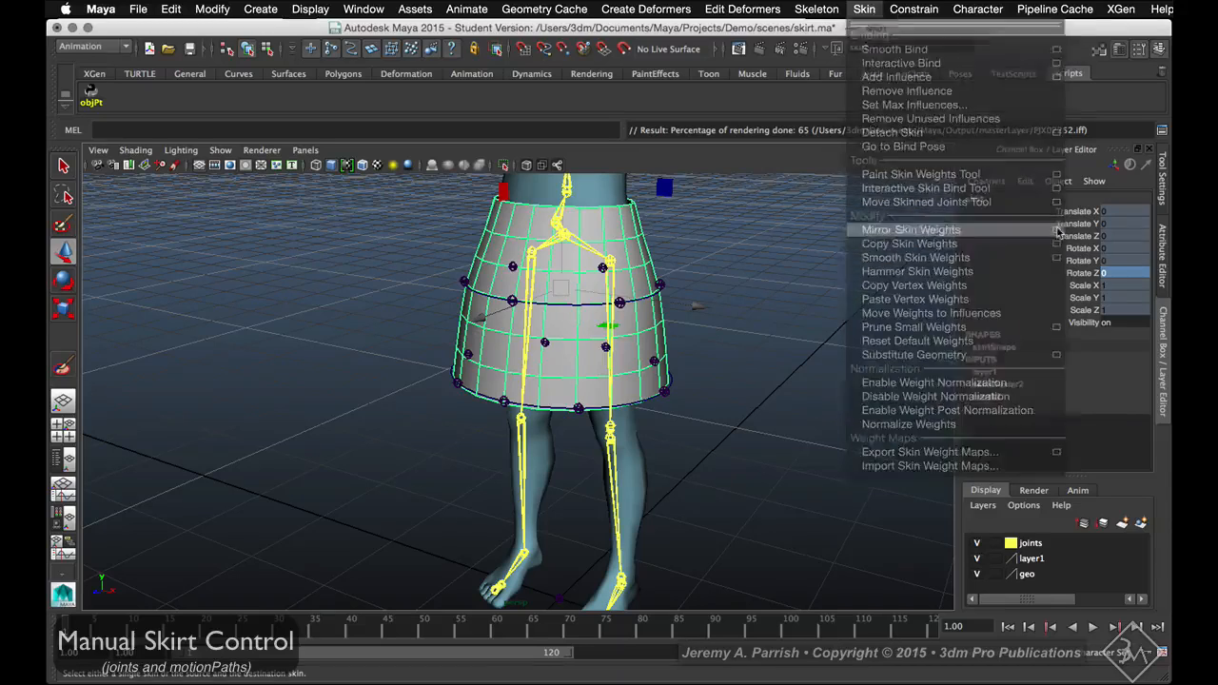
drag(850, 73, 893, 44)
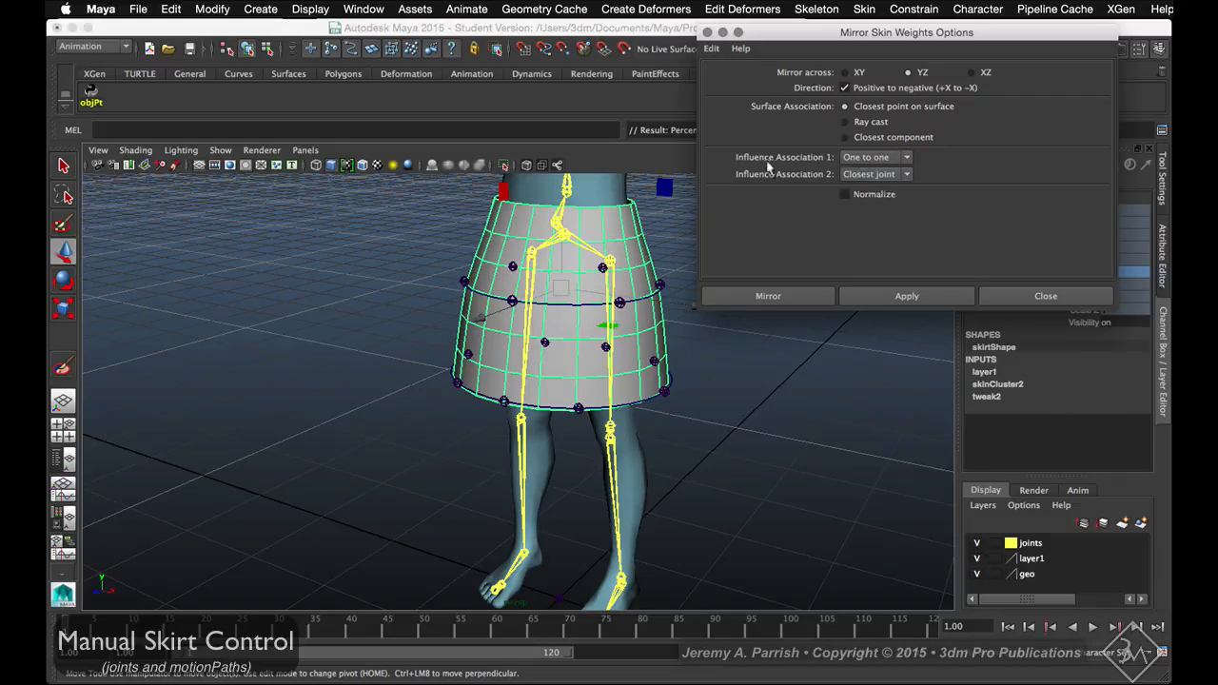
Mirror the skirt's weights across YZ, positive to negative, with Closest point on surface and influence associations One to one and Closest joint
click(891, 160)
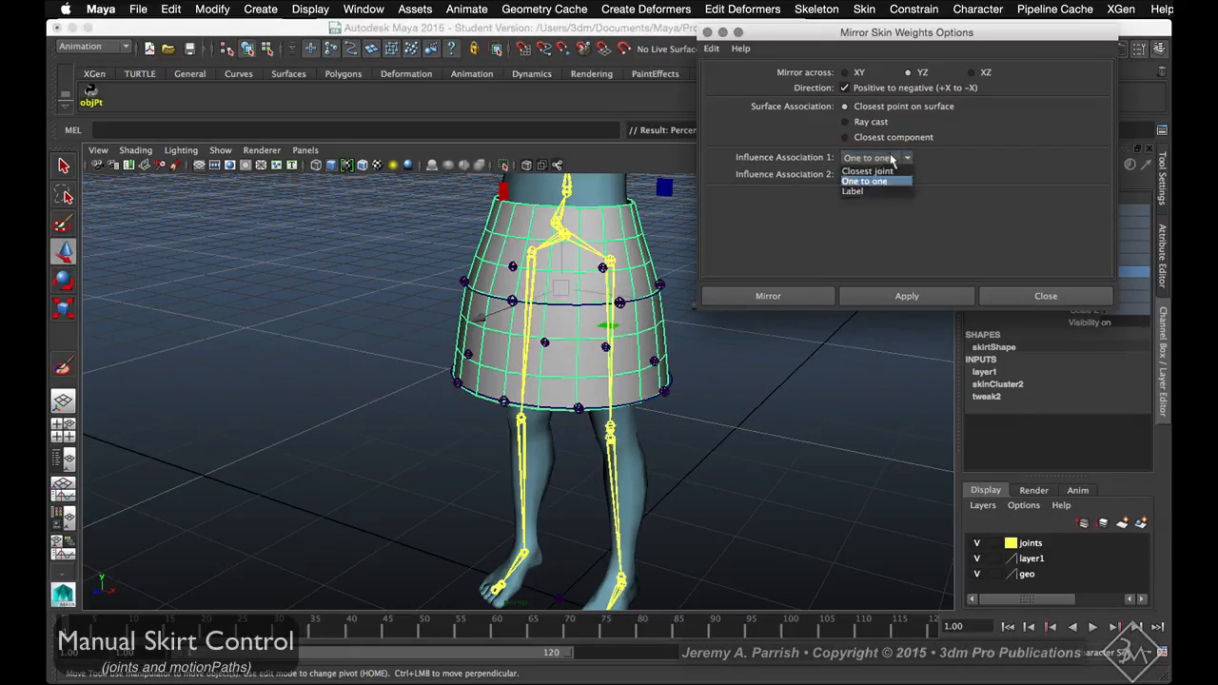
click(888, 169)
click(885, 174)
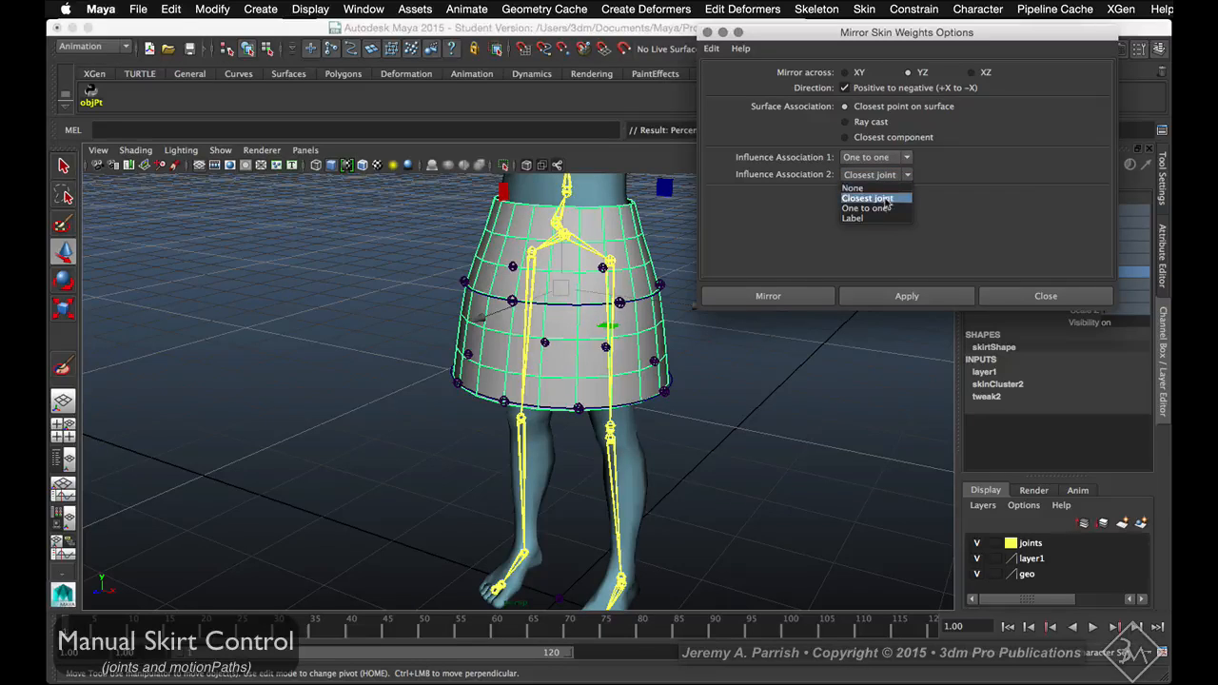
click(885, 201)
alt+drag(444, 290, 252, 249)
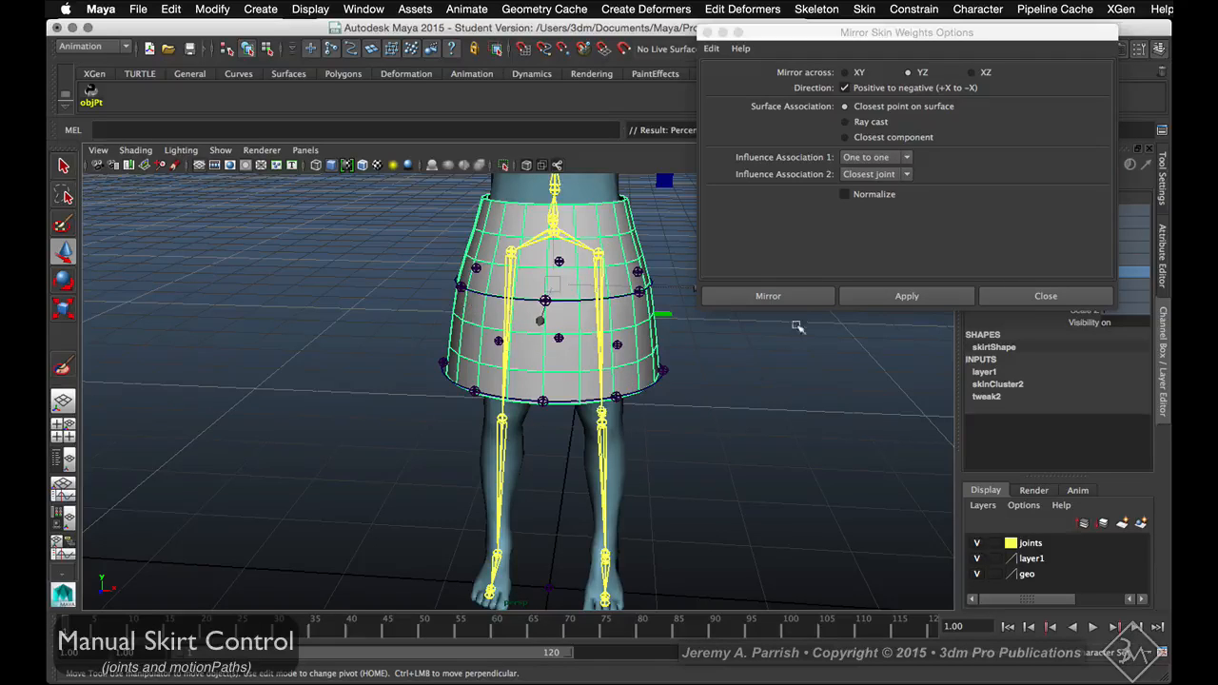
click(760, 298)
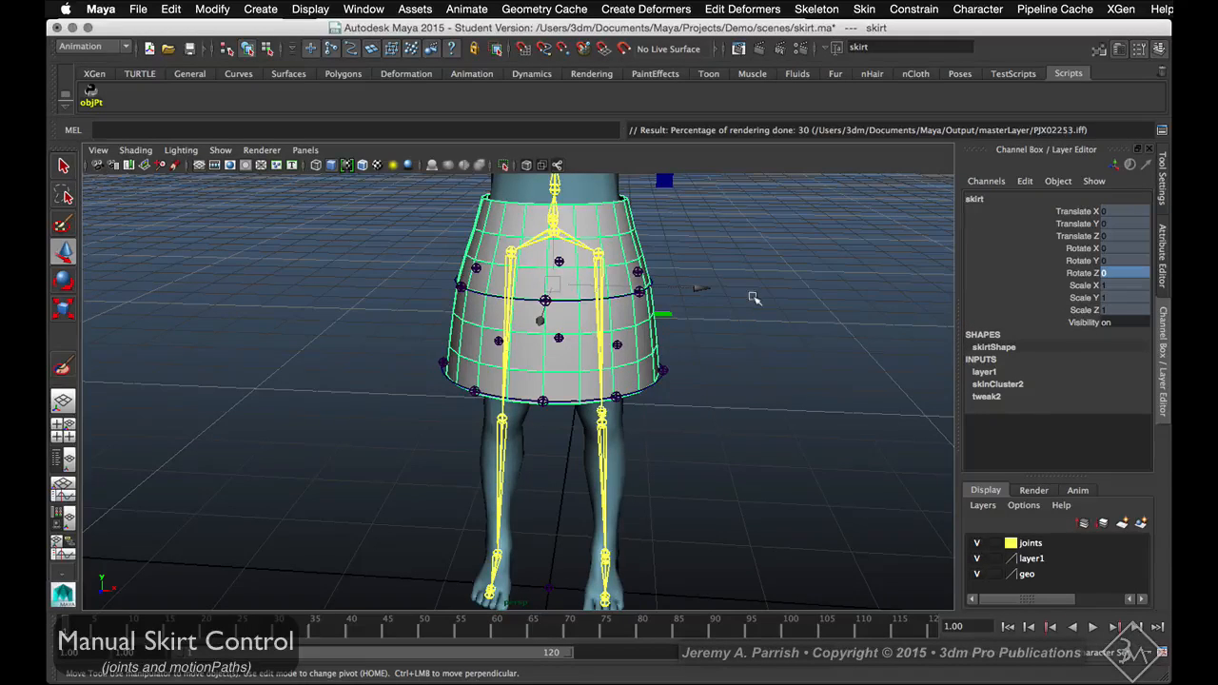
Rotate the right hip joint to test the mirrored skirt weights, and reset its Rotate Z to 0
alt+drag(680, 329, 520, 343)
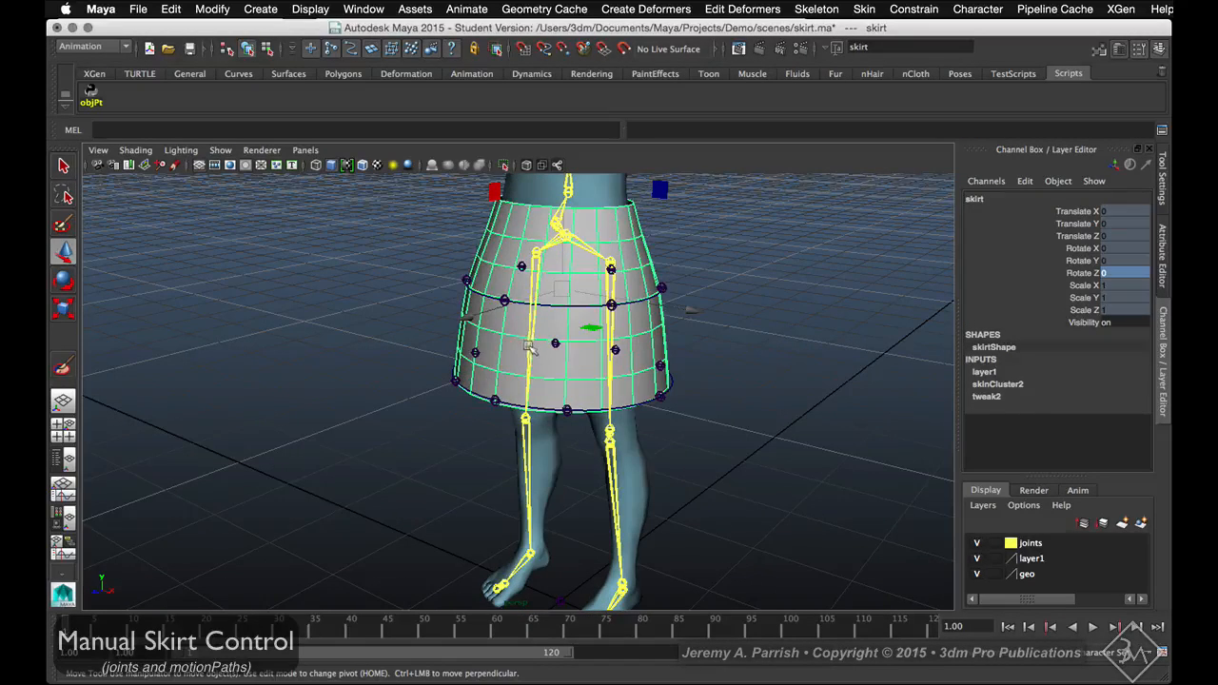
click(530, 347)
alt+drag(571, 388, 666, 383)
key(e)
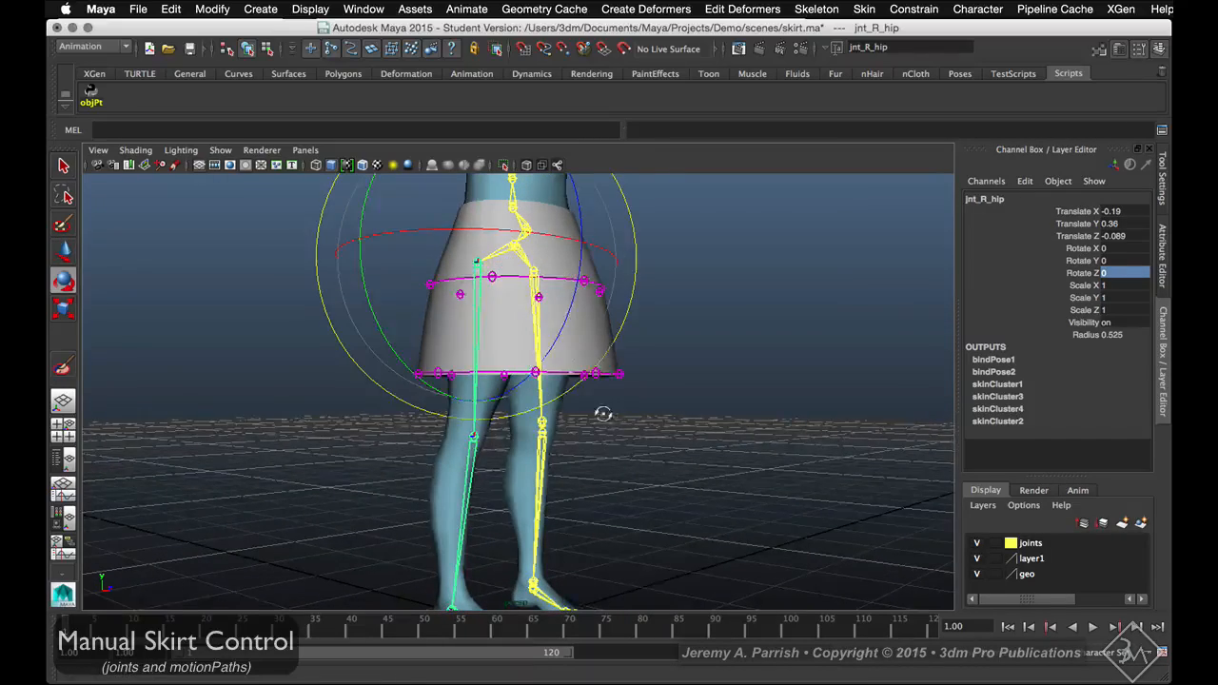
alt+drag(603, 413, 586, 391)
middle_drag(576, 340, 647, 190)
alt+drag(646, 190, 587, 306)
text(0)
key(Return)
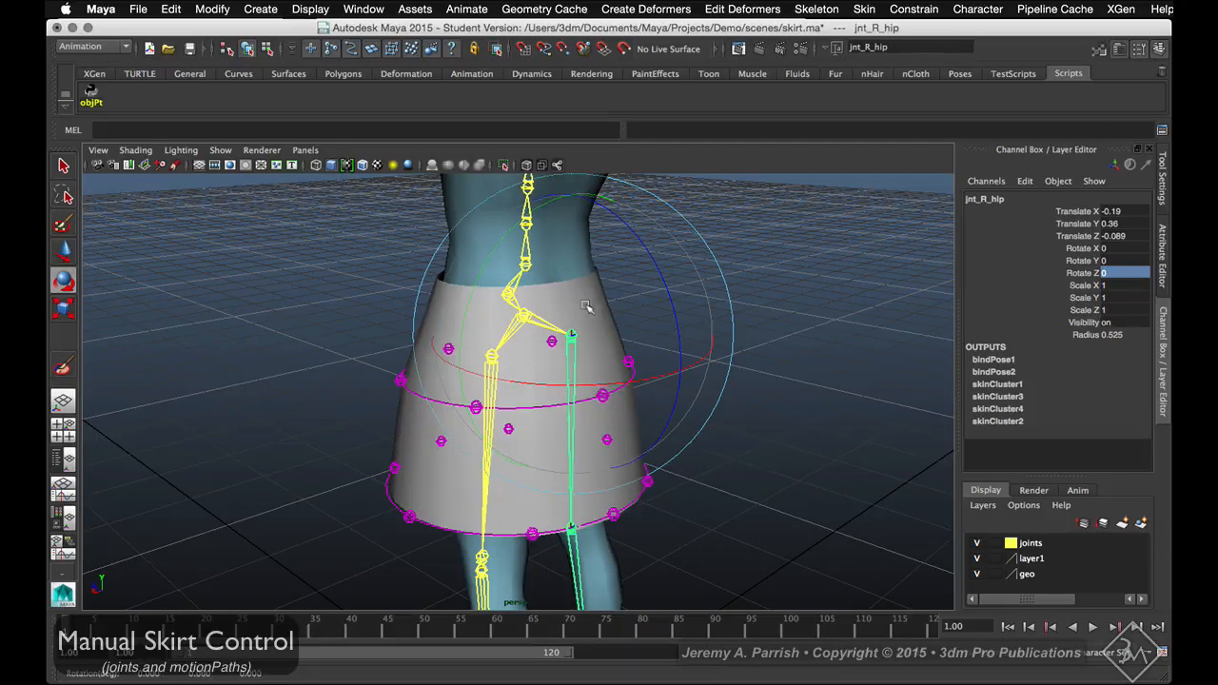
Select the skirt mesh and switch it to component selection on its right side
click(797, 542)
alt+drag(797, 542, 667, 418)
click(639, 398)
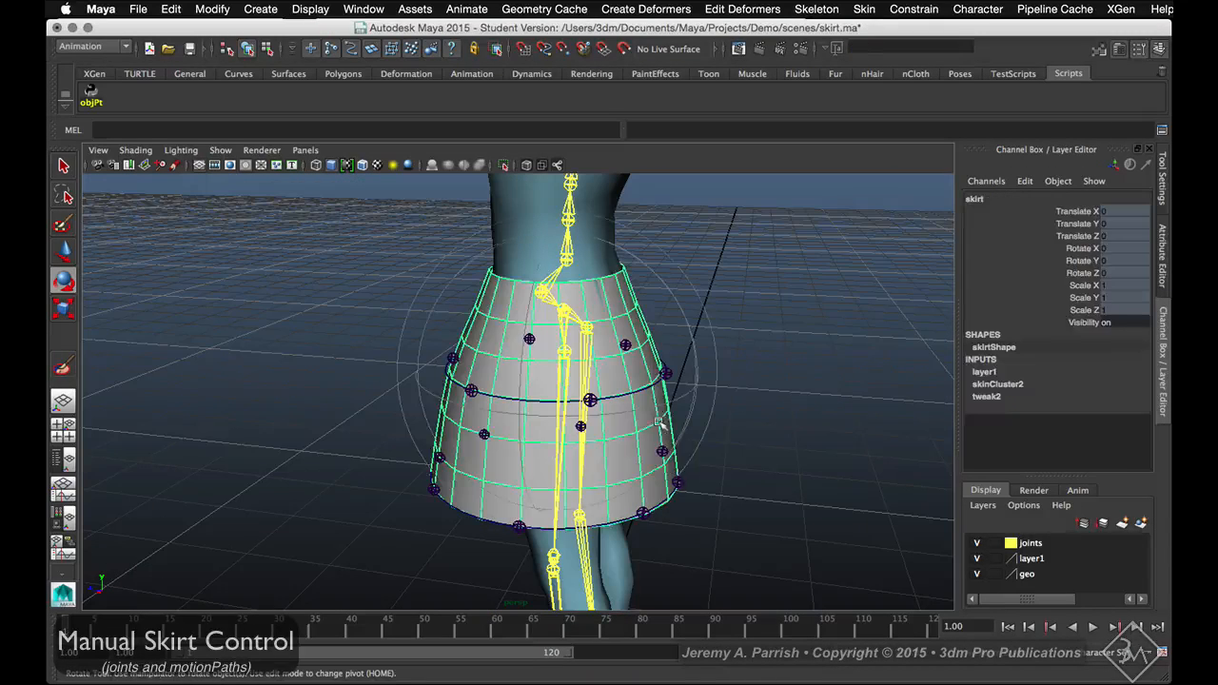
right_click(640, 398)
click(612, 390)
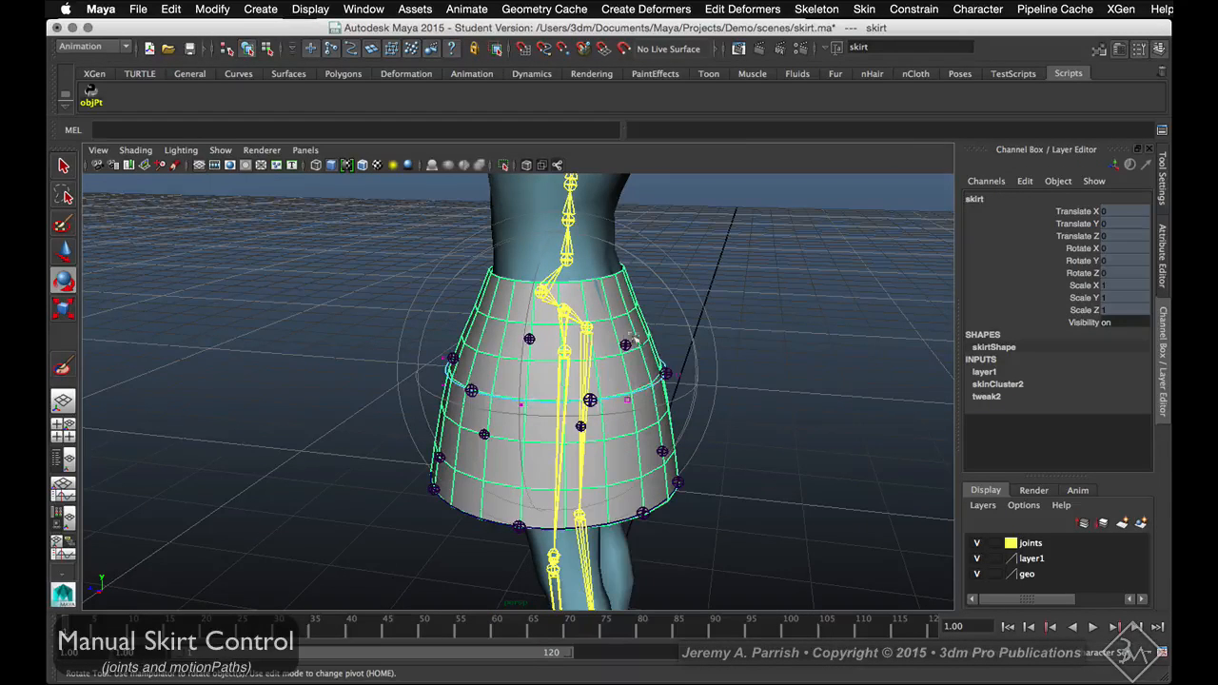